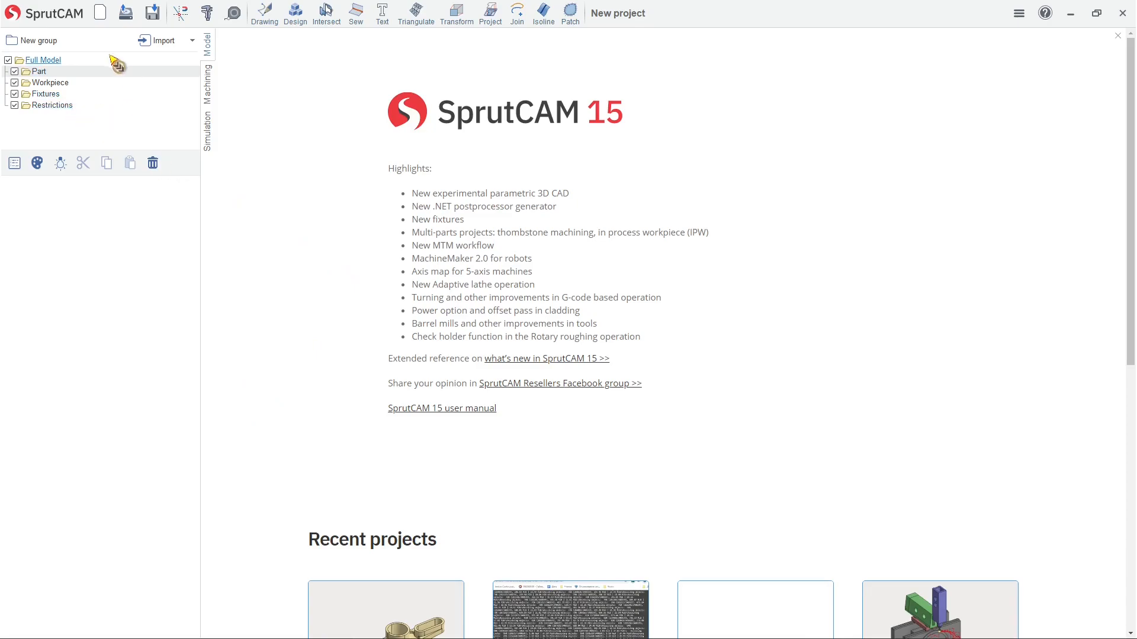
Create a new project and save it as mypart in the xxx folder on the Desktop.
left_click(100, 22)
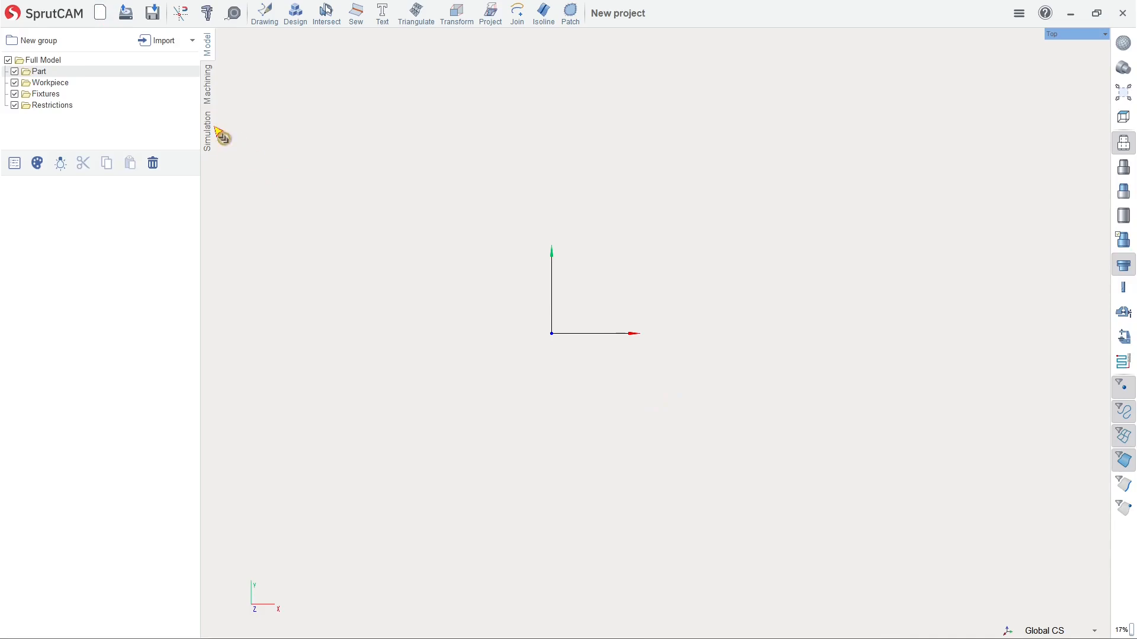
left_click(153, 12)
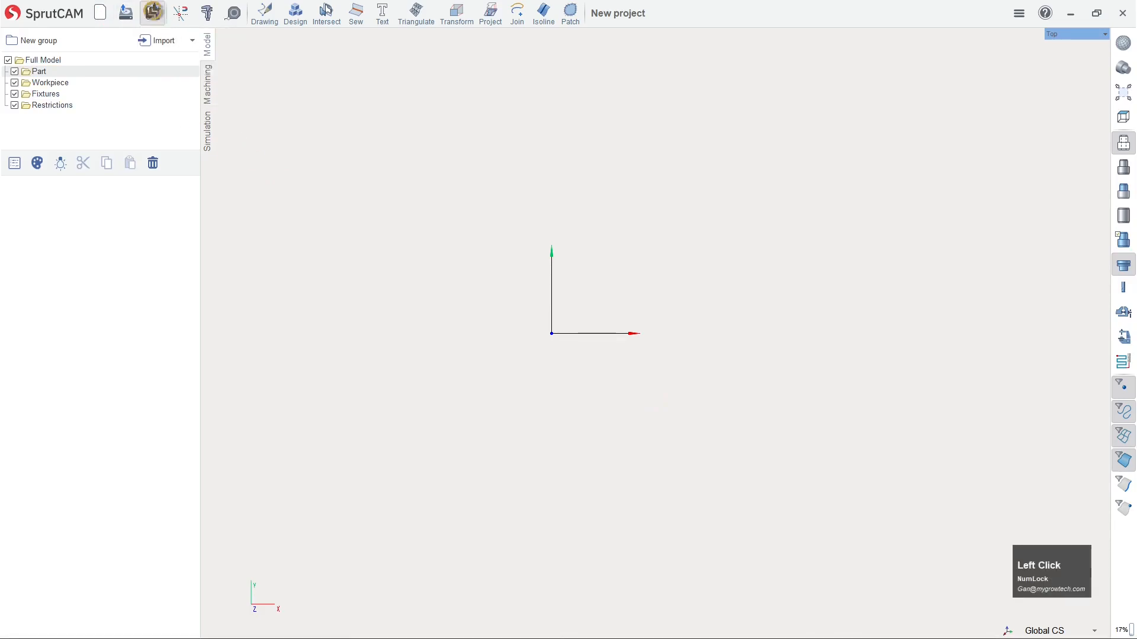
left_click_drag(276, 19, 358, 63)
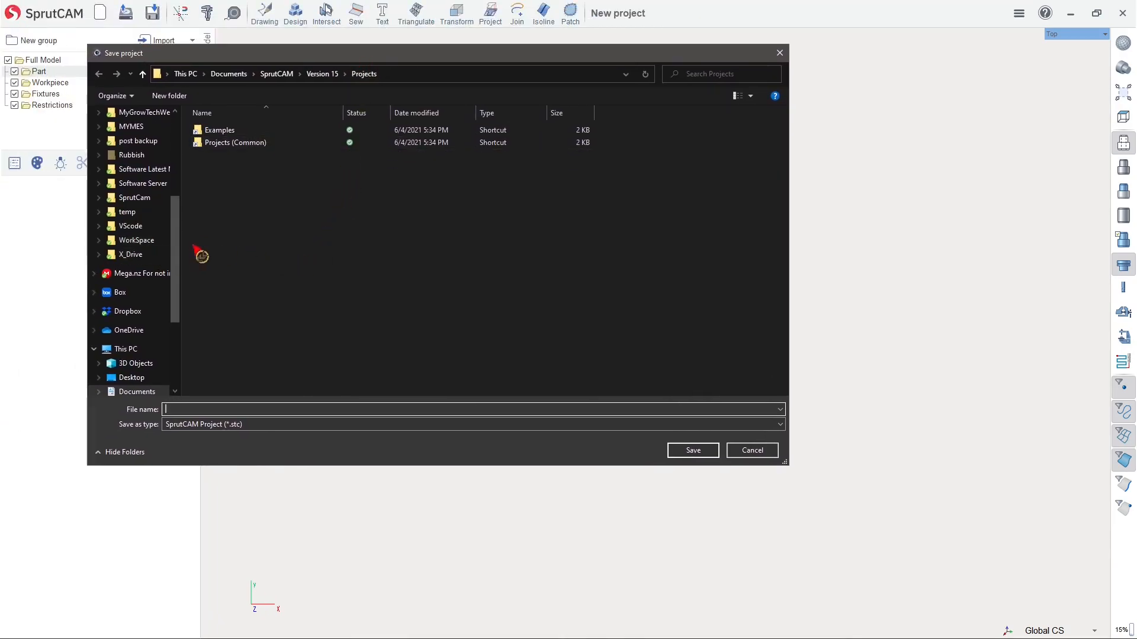
left_click_drag(180, 256, 211, 158)
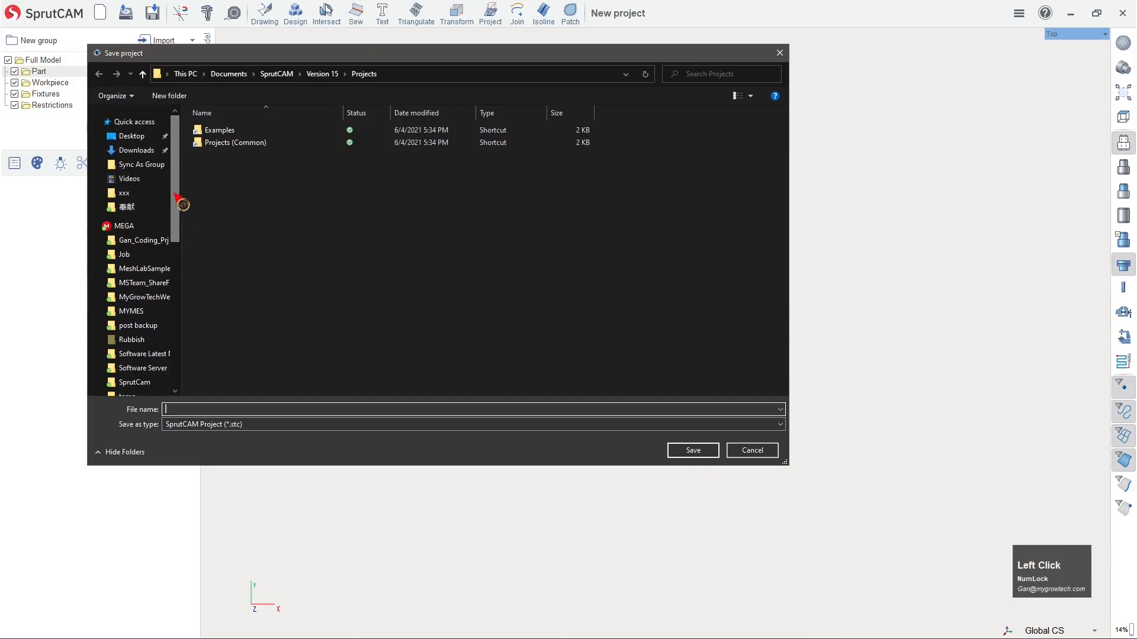
left_click(135, 196)
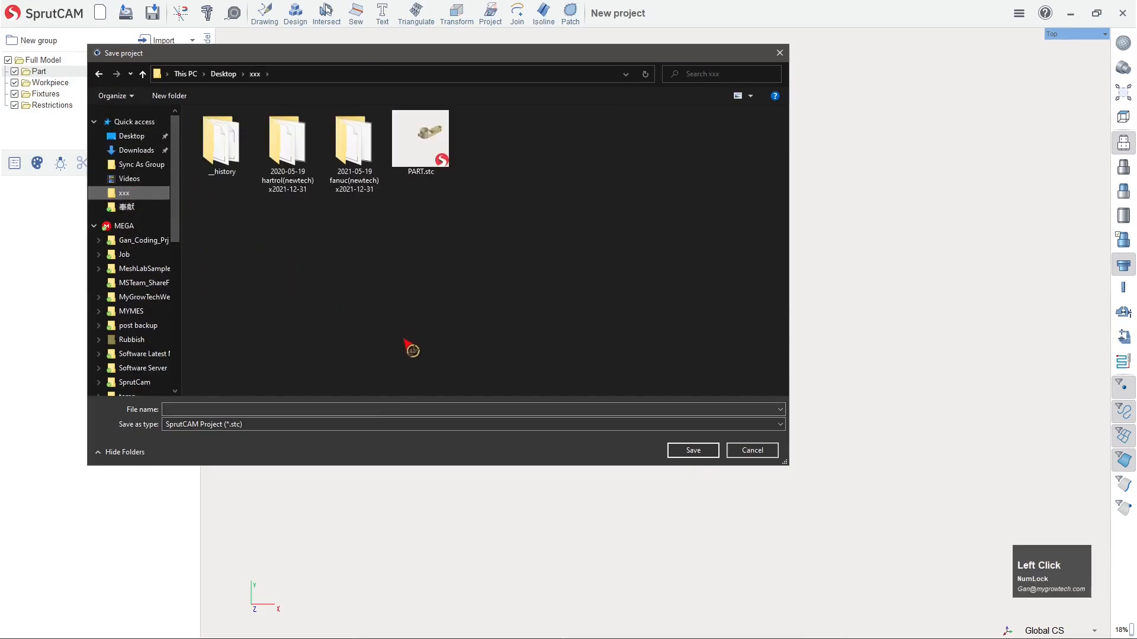
left_click(217, 410)
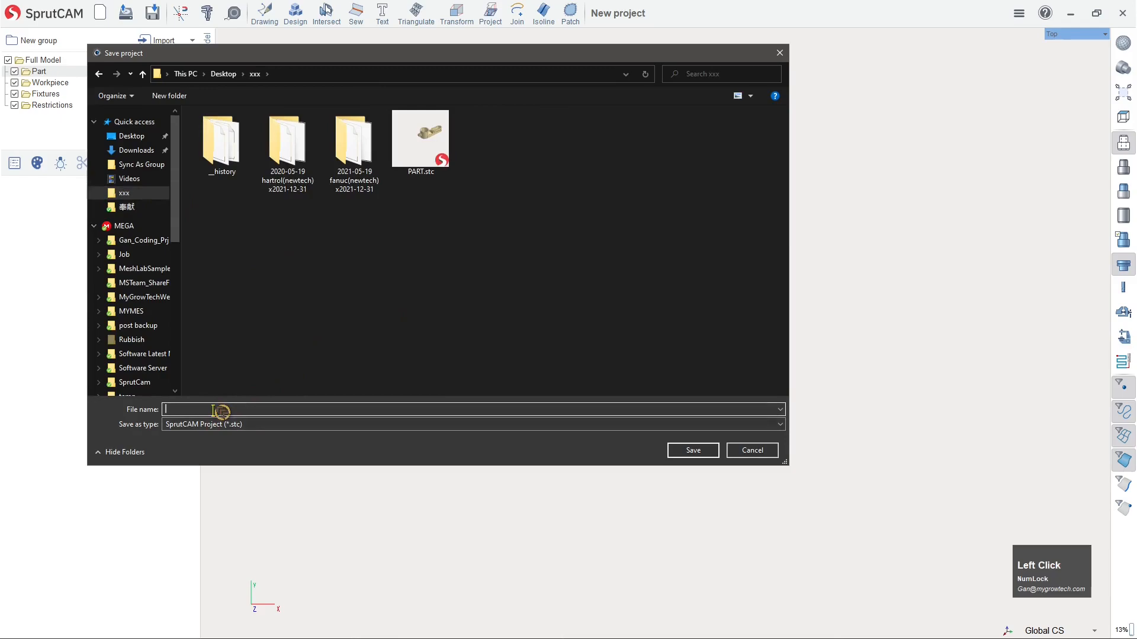
type("mypart")
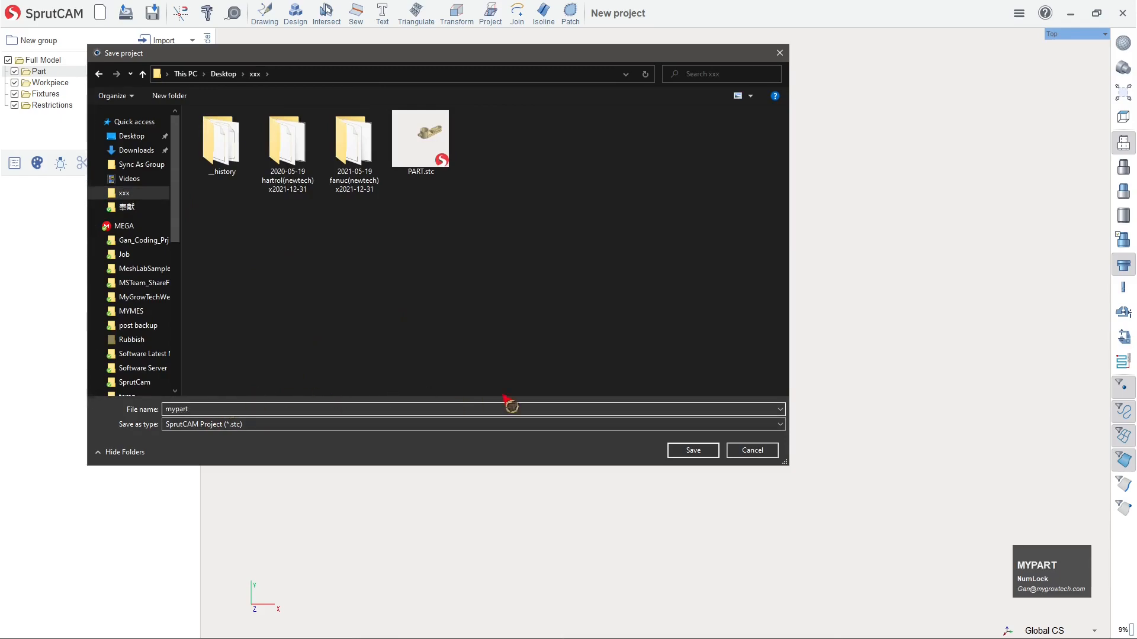
left_click(690, 451)
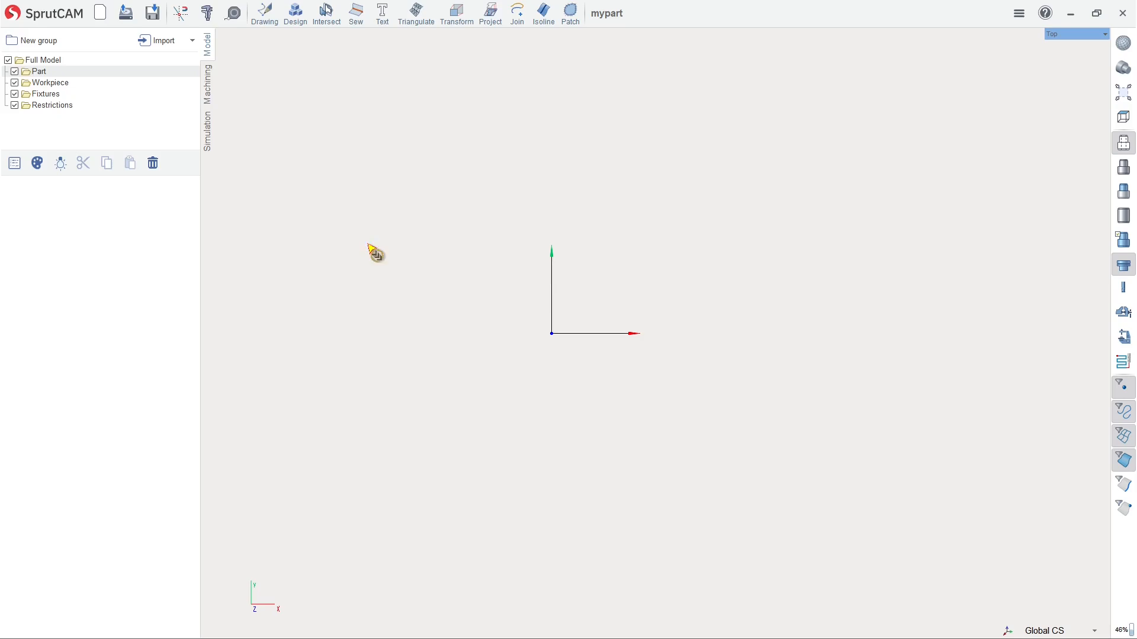
Create a parametric design in the Part group and start a sketch on its XY plane.
left_click(298, 16)
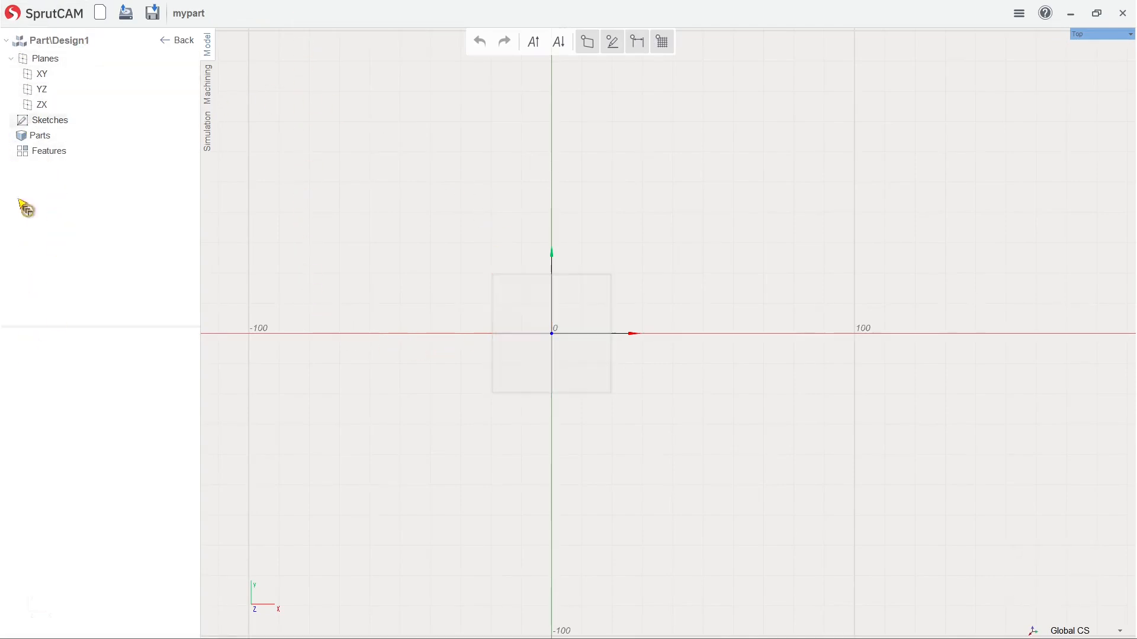
right_click_drag(643, 475, 688, 160)
mouse_move(402, 423)
right_mouse_down()
mouse_move(395, 317)
mouse_move(424, 418)
mouse_move(406, 434)
right_mouse_up()
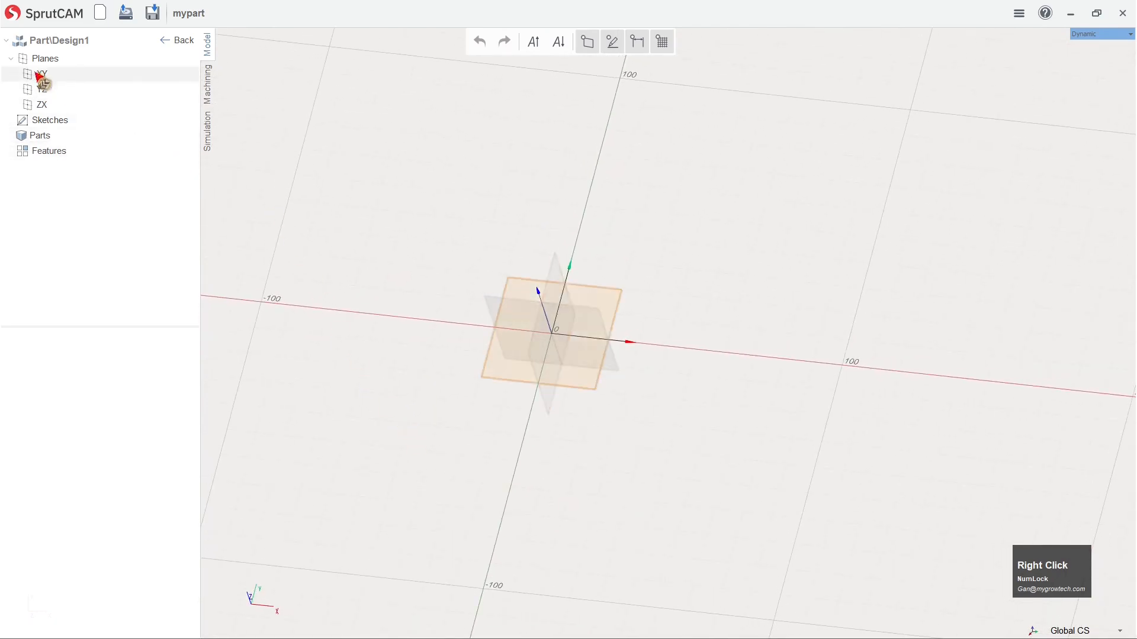
left_click(622, 296)
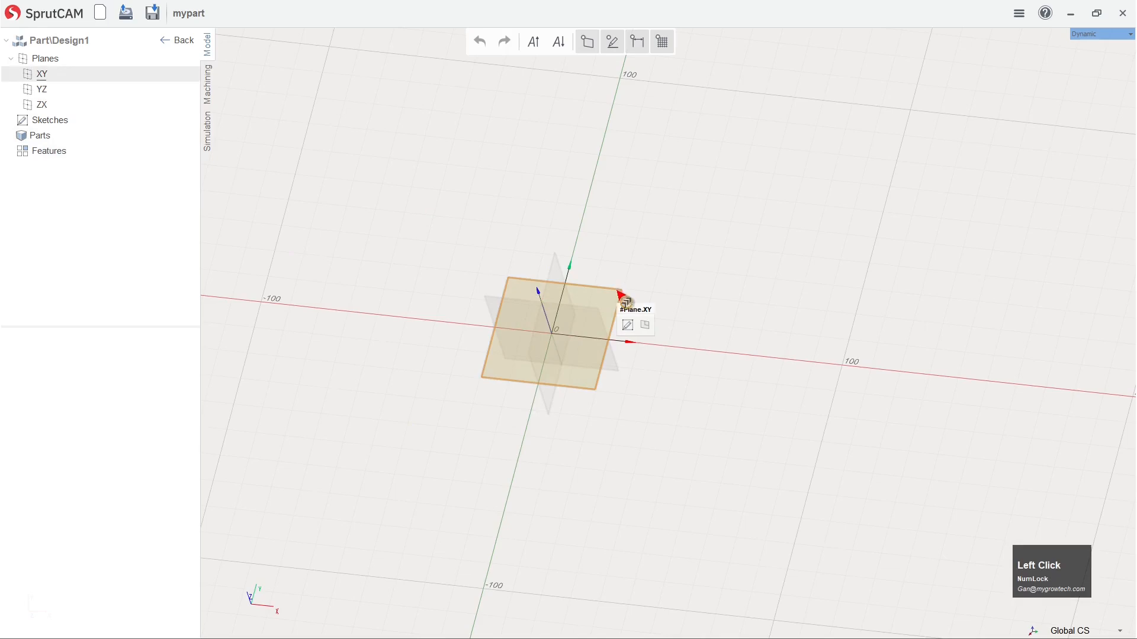
left_click(628, 327)
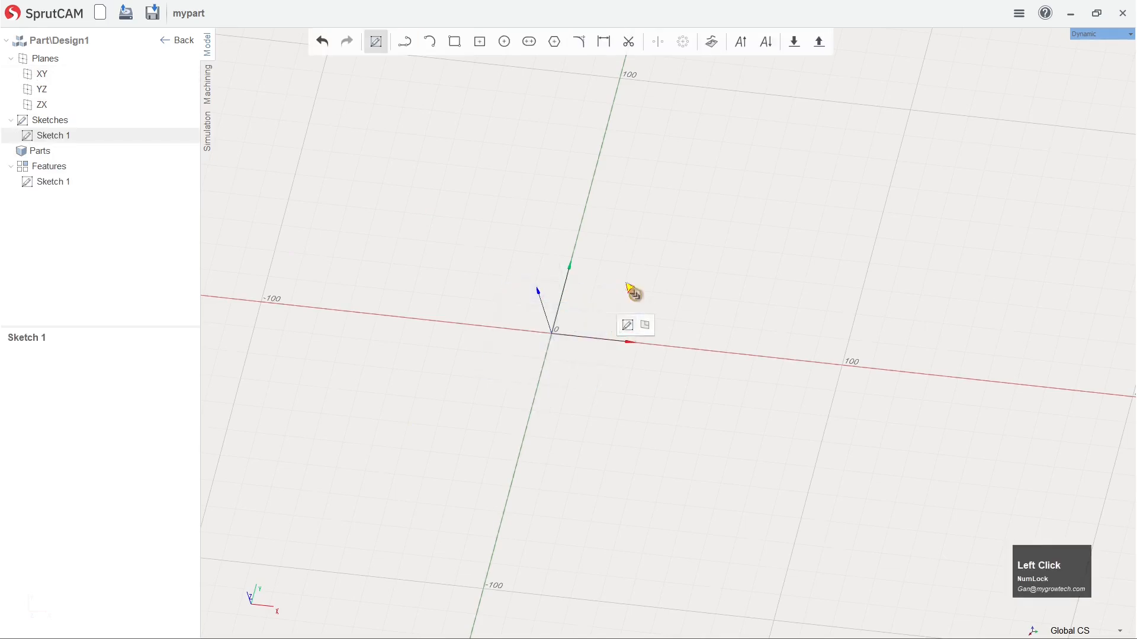
Sketch a circle centred on the origin, about 1010 in diameter.
right_click_drag(652, 190, 715, 197)
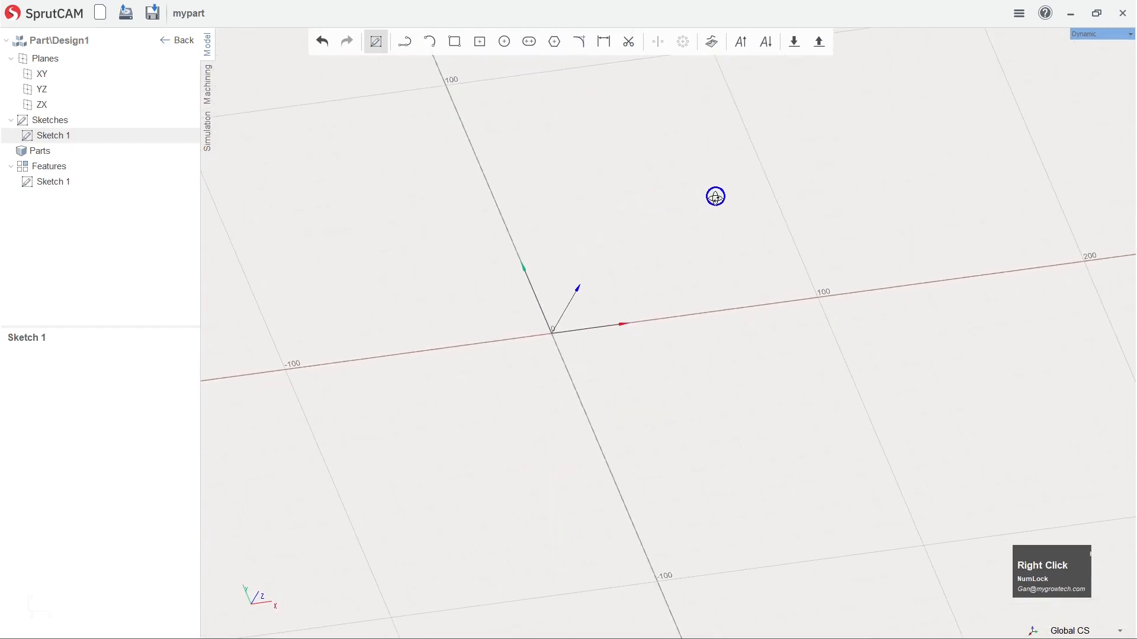
left_click(1102, 34)
mouse_move(1088, 48)
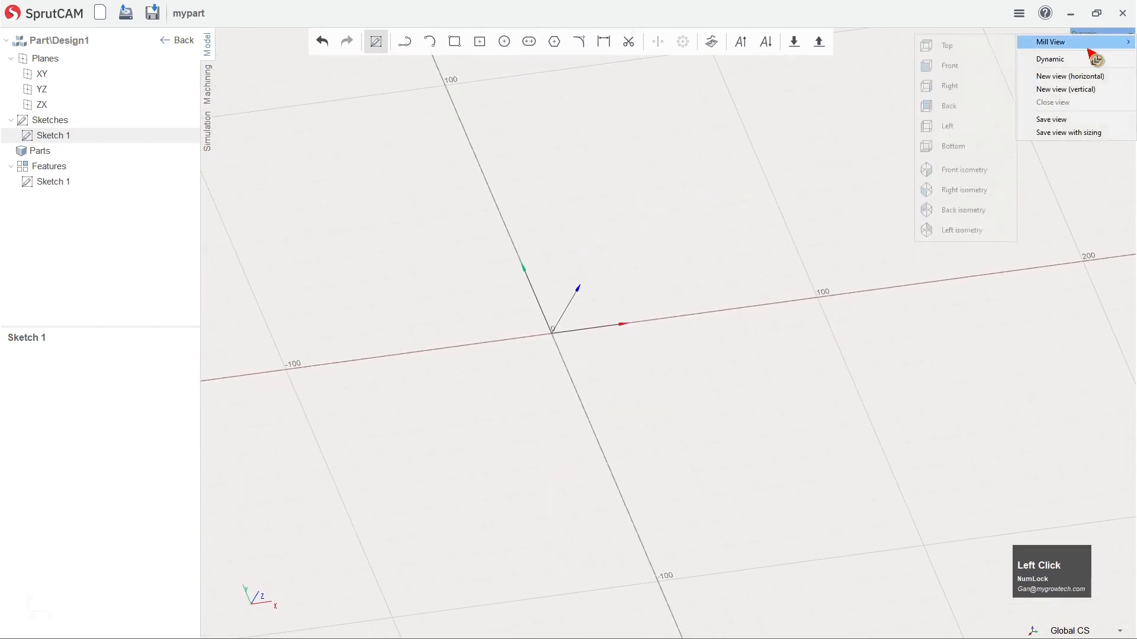
left_click(982, 52)
scroll(855, 284, "up", 4)
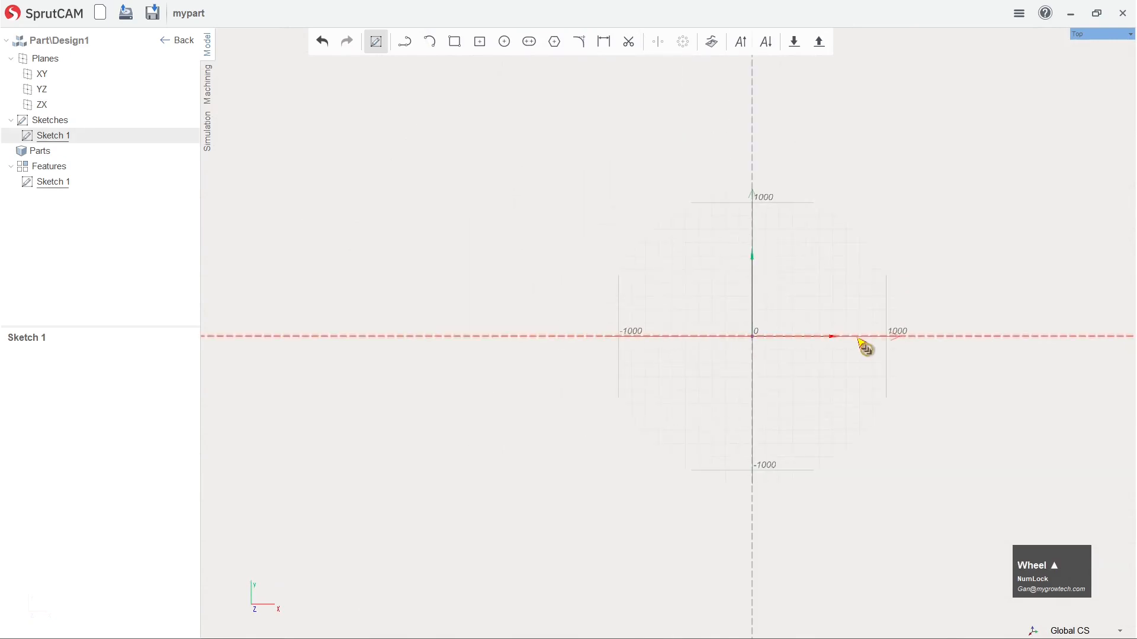
scroll(1106, 362, "down", 2)
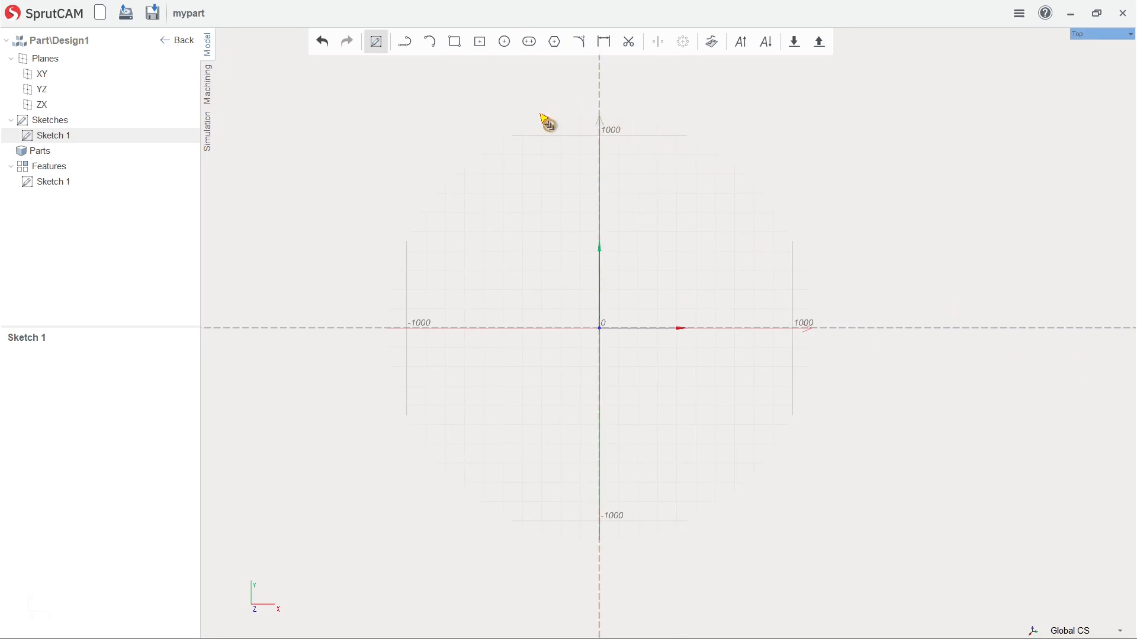
left_click(504, 42)
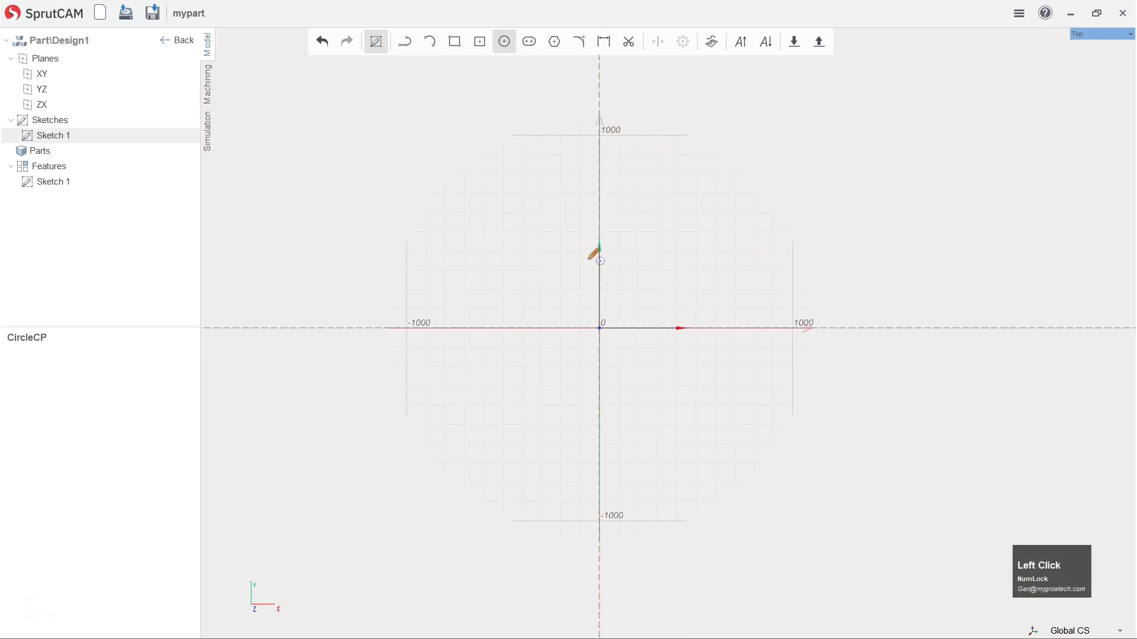
left_click(601, 328)
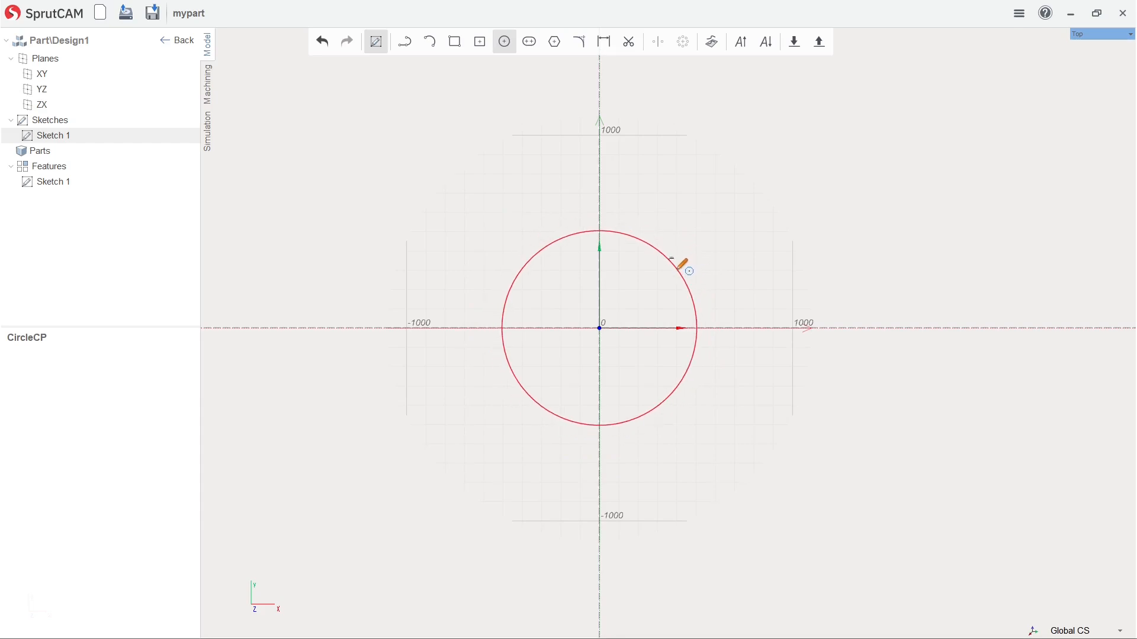
left_click(678, 269)
scroll(676, 268, "up", 1, "ctrl")
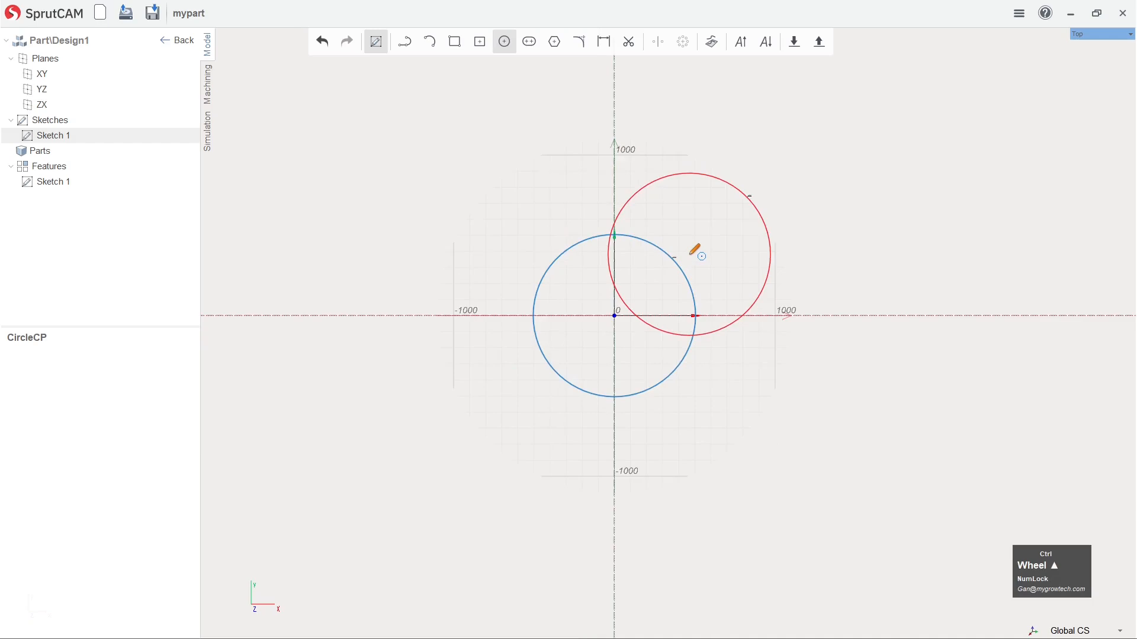
scroll(702, 256, "down", 2)
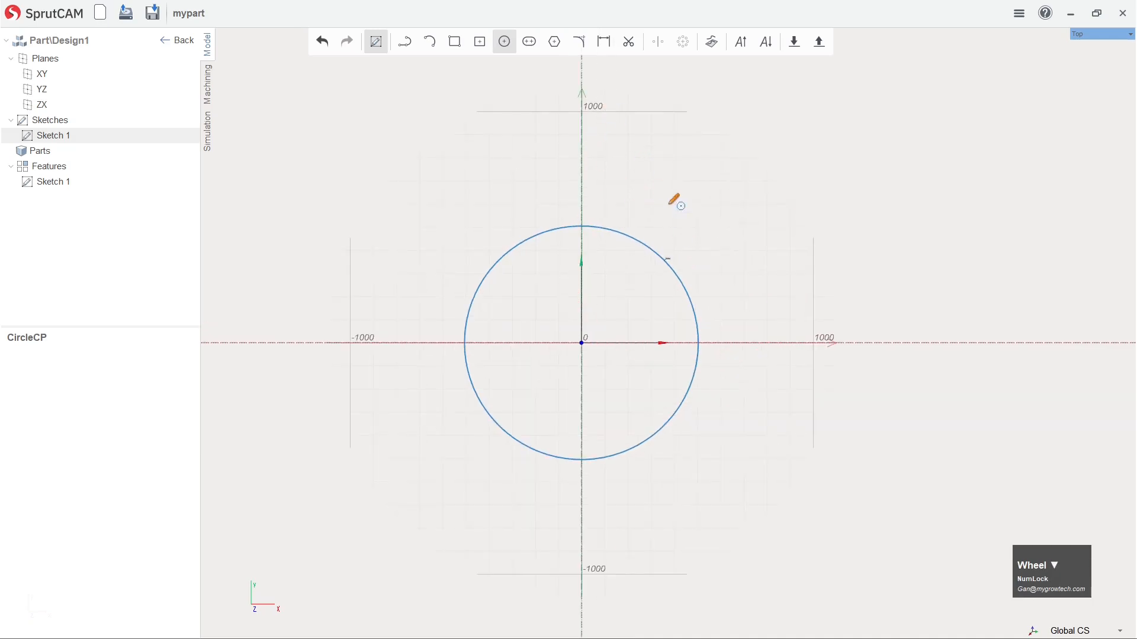
Increase the PMI font by several steps so the circle's diameter dimension is readable.
left_click(744, 49)
left_click(744, 49)
left_click(744, 48)
left_click(745, 49)
left_click(745, 49)
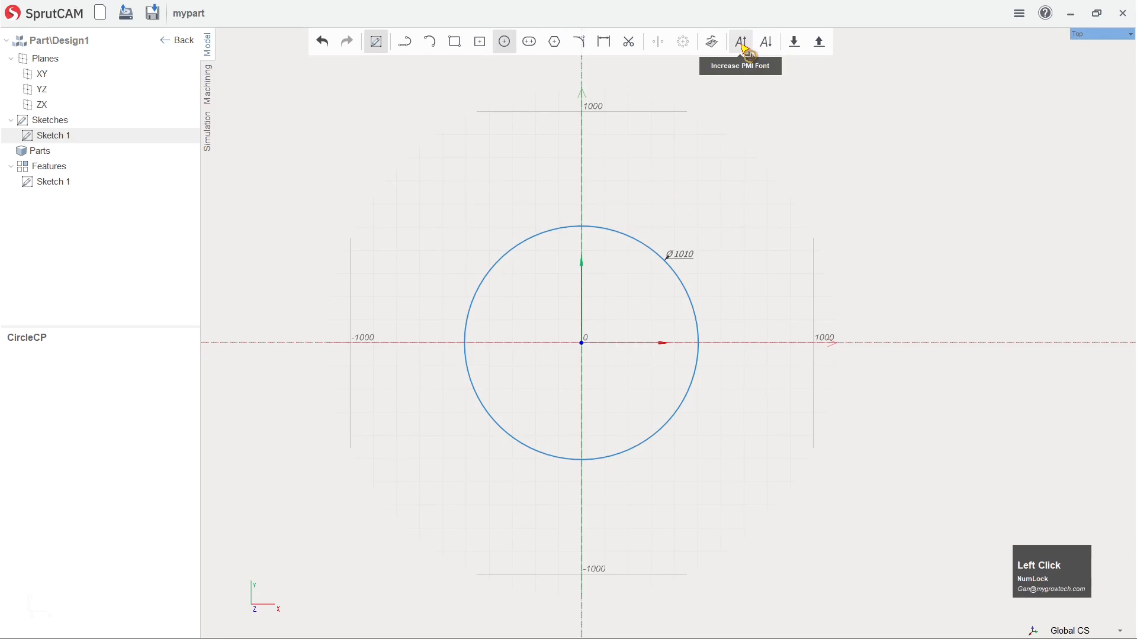
Finish drawing circles, shrink the circle around the origin and set its diameter to 92.
scroll(698, 264, "down", 5)
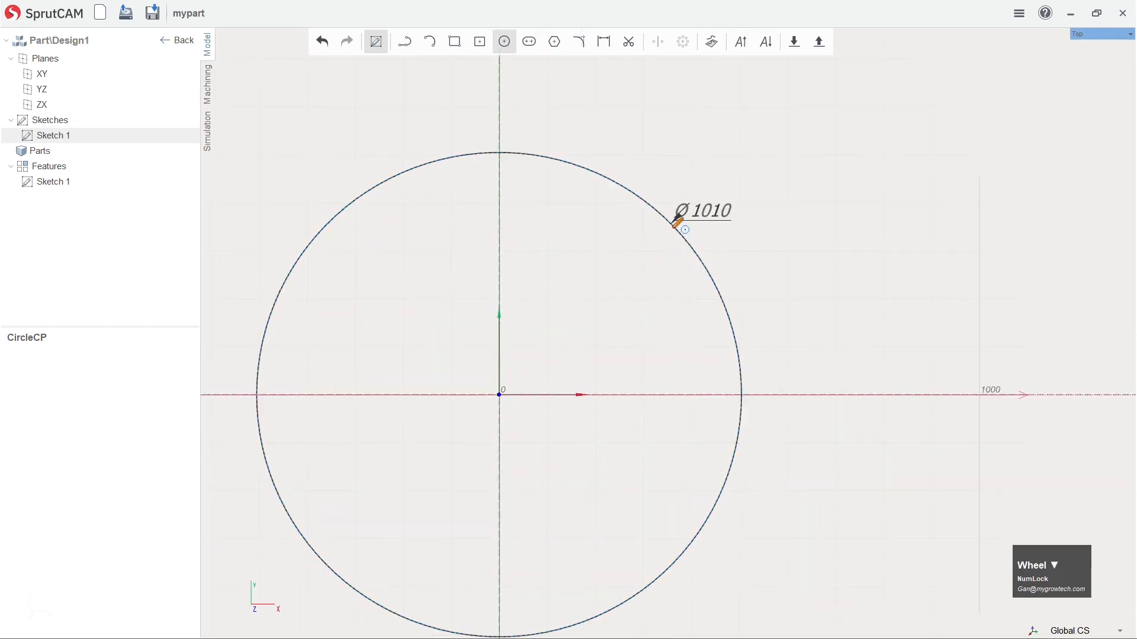
left_click(504, 42)
left_click_drag(680, 237, 517, 383)
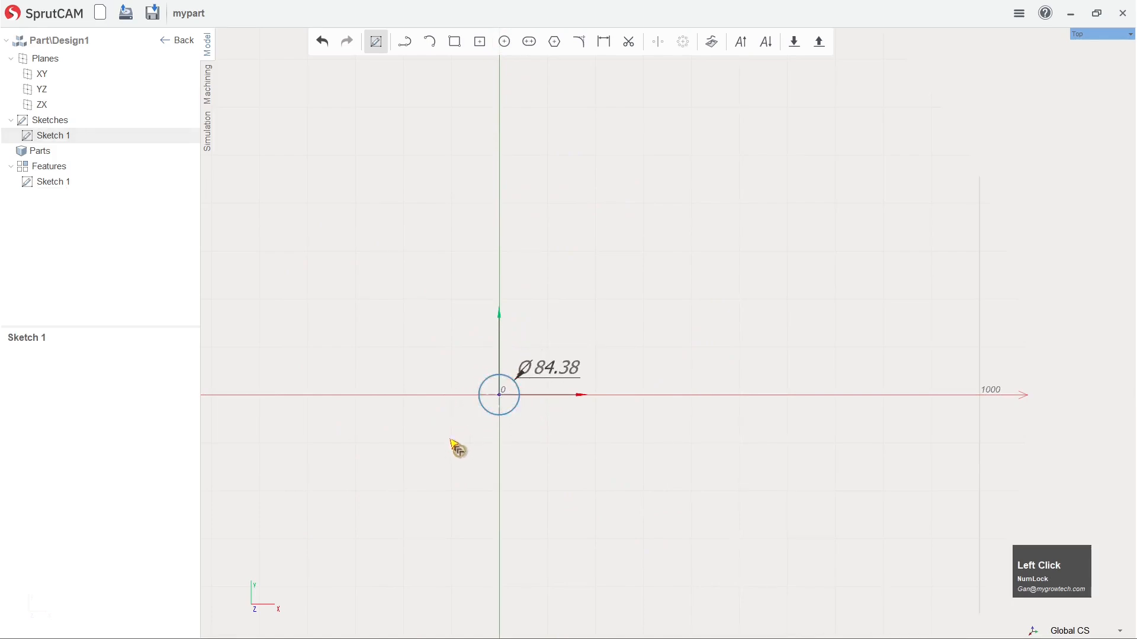
scroll(459, 453, "up", 1)
scroll(474, 421, "down", 5)
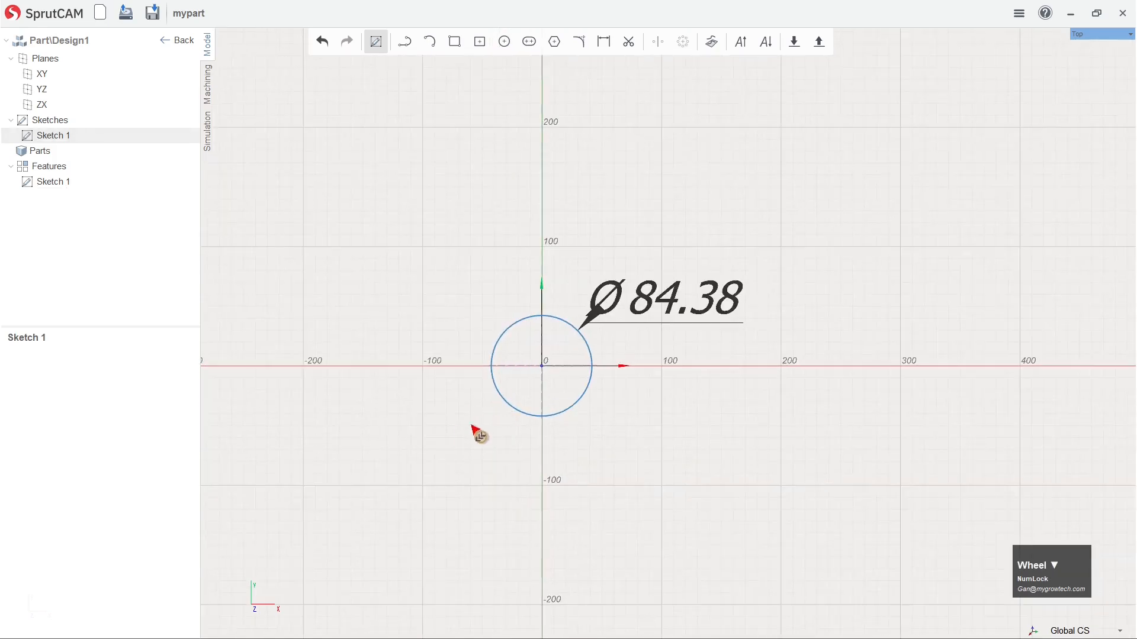
left_click_drag(590, 345, 592, 344)
double_click(674, 320)
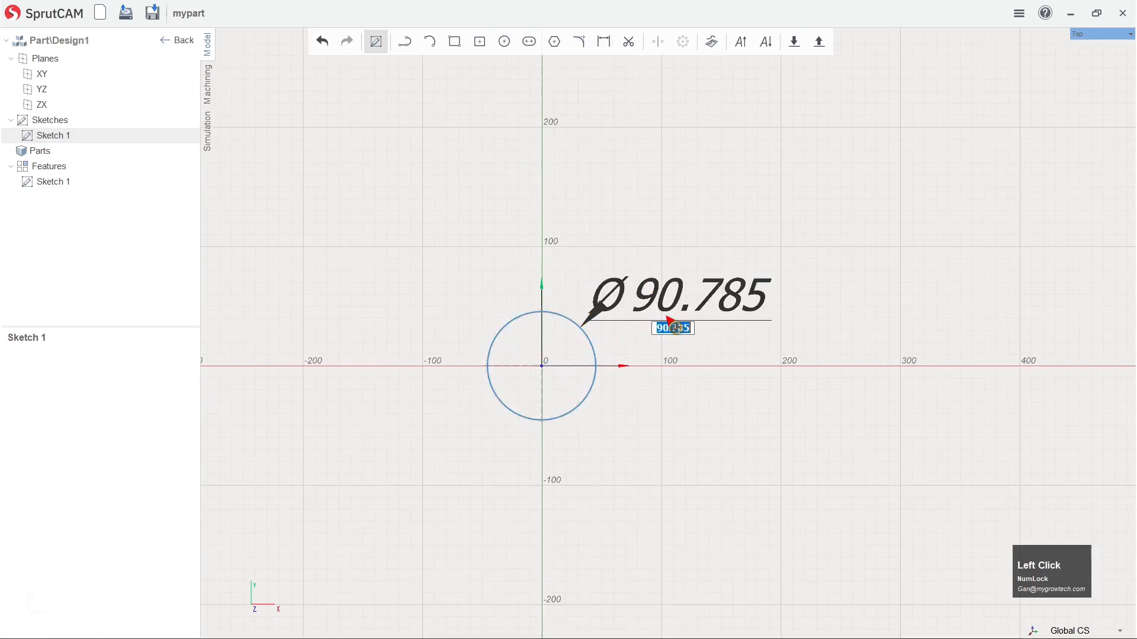
type("92")
key("Return")
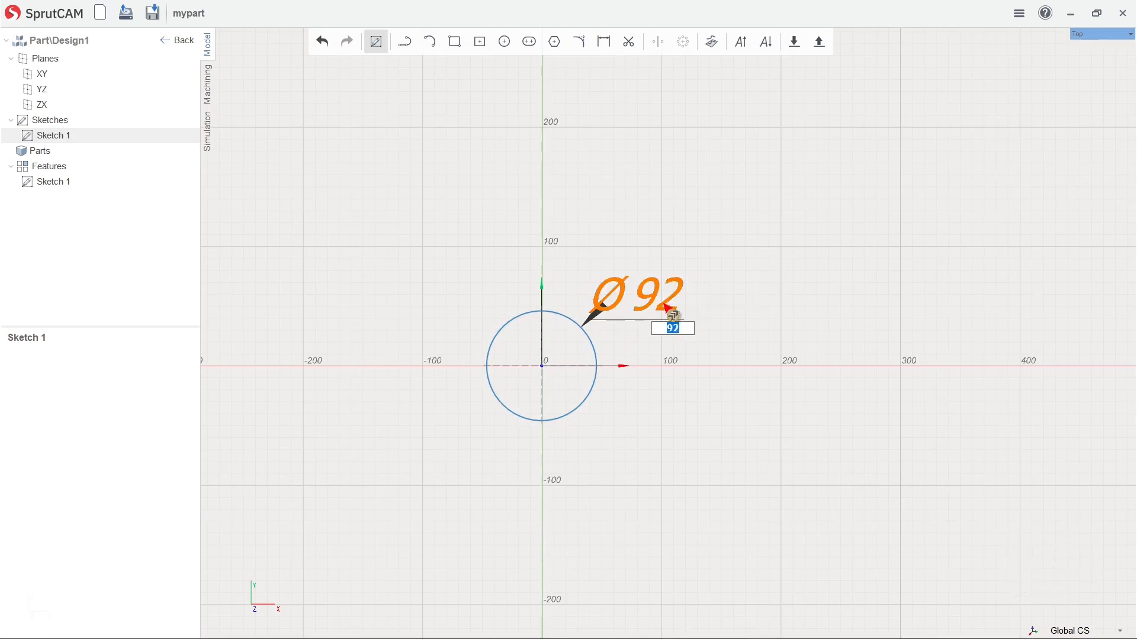
Decrease the PMI font by several steps to suit the size of the 92 circle.
left_click(766, 44)
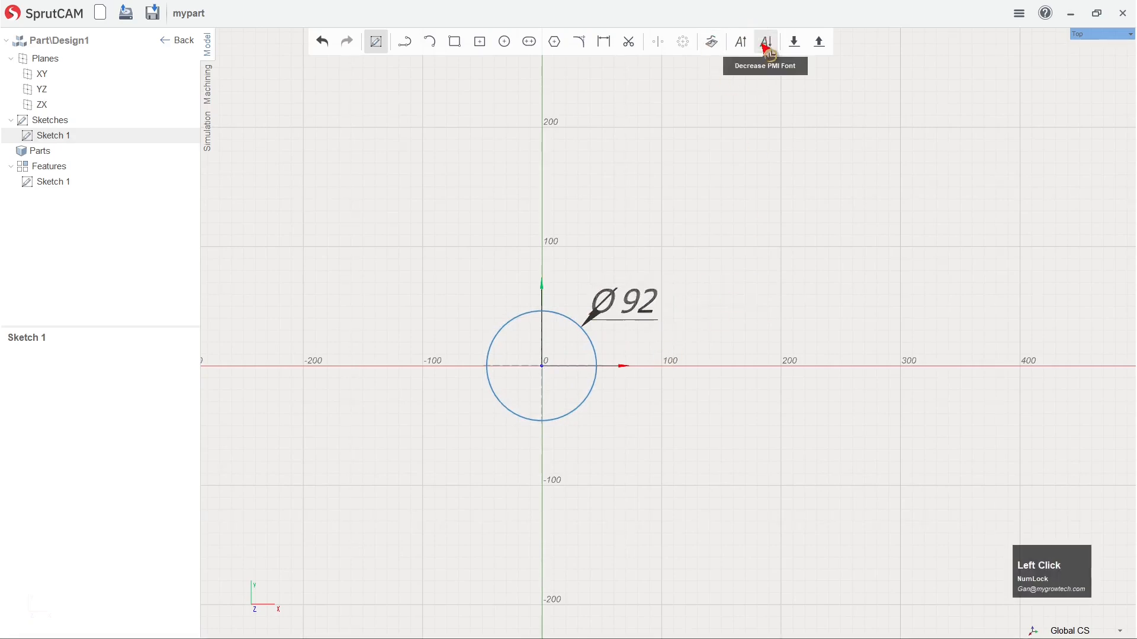
left_click(765, 44)
left_click(765, 44)
left_click(766, 45)
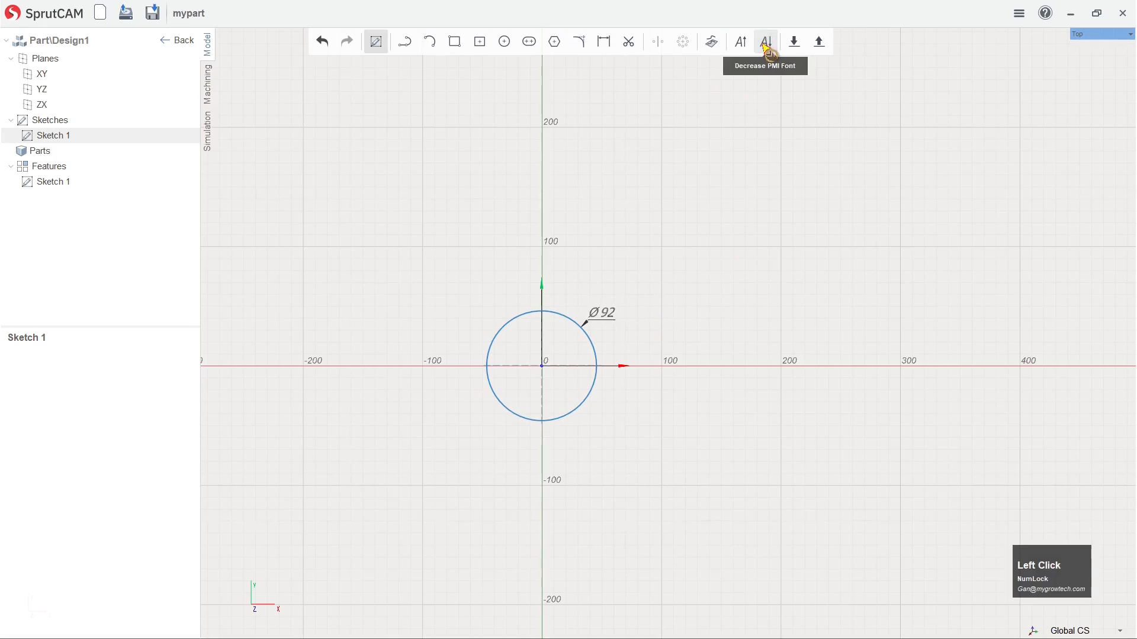
left_click(766, 44)
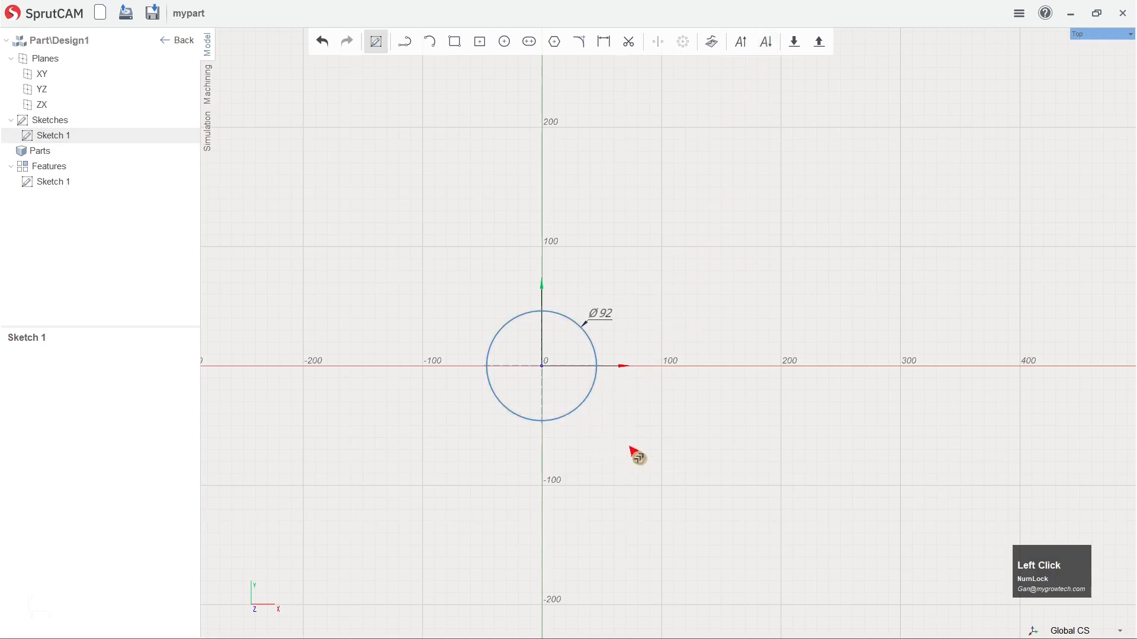
Sketch a horizontal slot on the positive X axis outside the circle, about 128 between arc centres and 40 in end diameter.
scroll(744, 452, "down", 1)
scroll(864, 422, "down", 1)
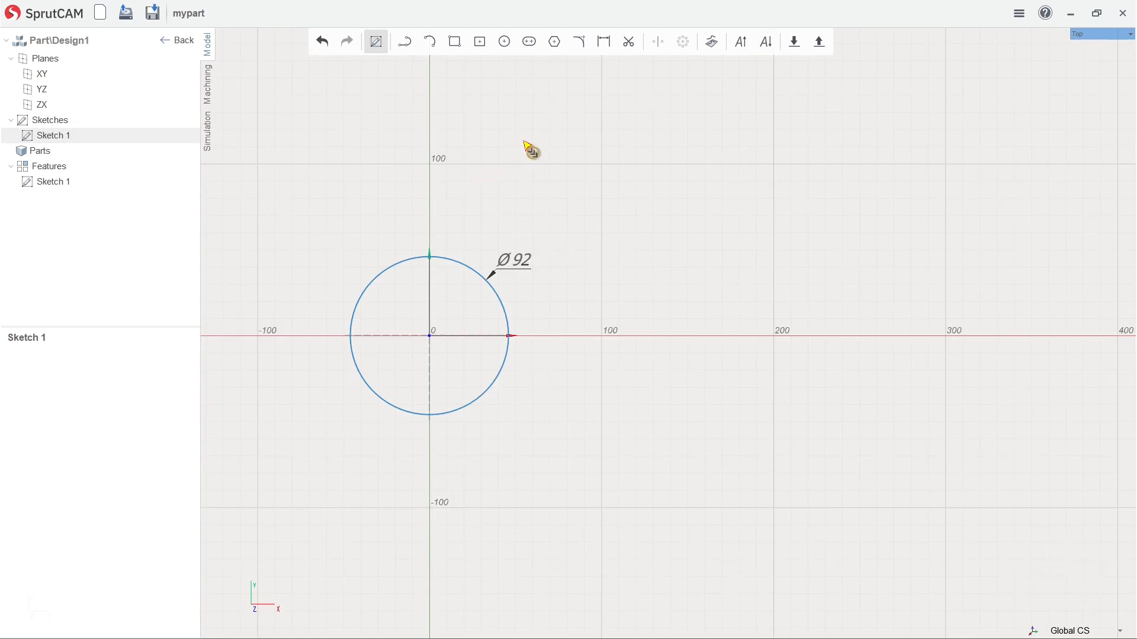
left_click(531, 42)
left_click(629, 336)
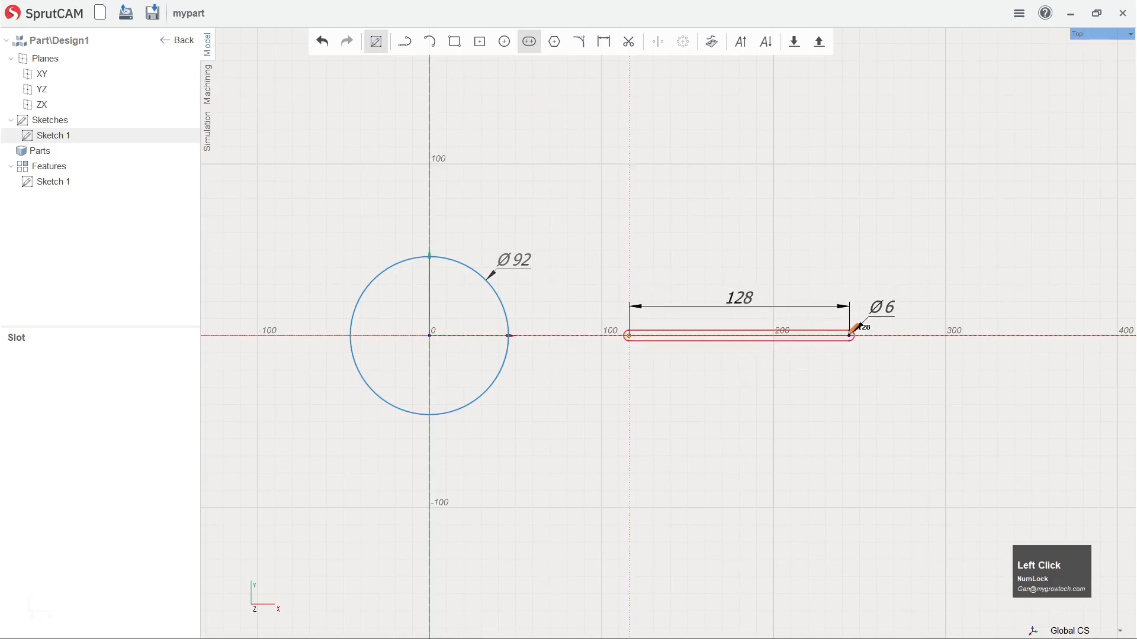
left_click(850, 335)
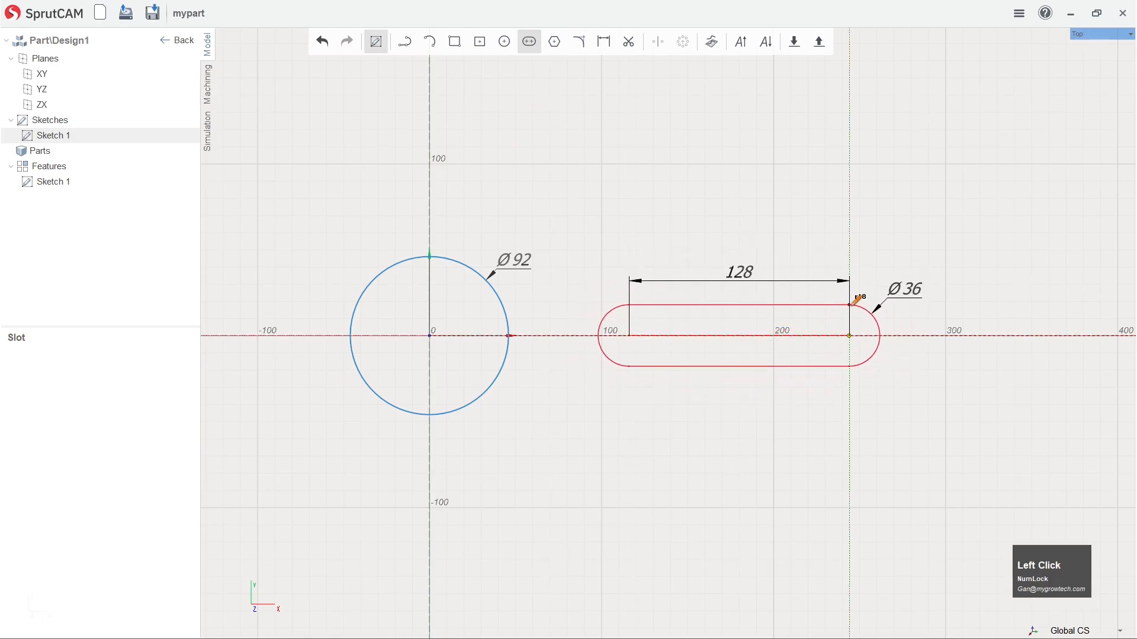
left_click(854, 300)
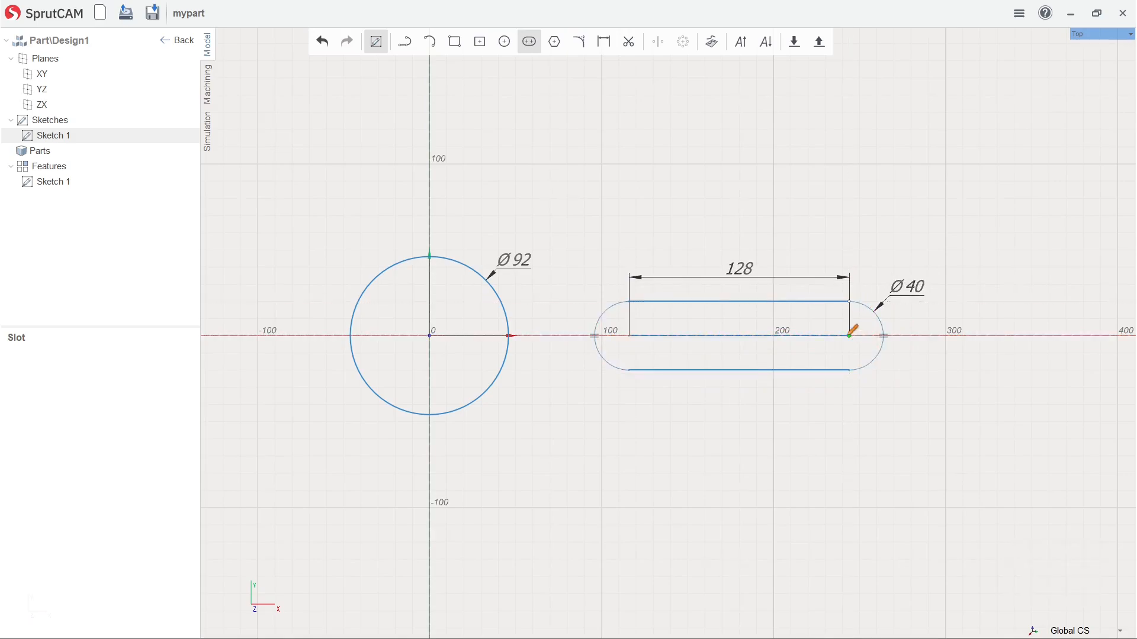
left_click(531, 43)
Shorten the slot by moving its far arc centre toward the circle, and set its centre-to-centre length to 80.
left_click_drag(850, 337, 771, 340)
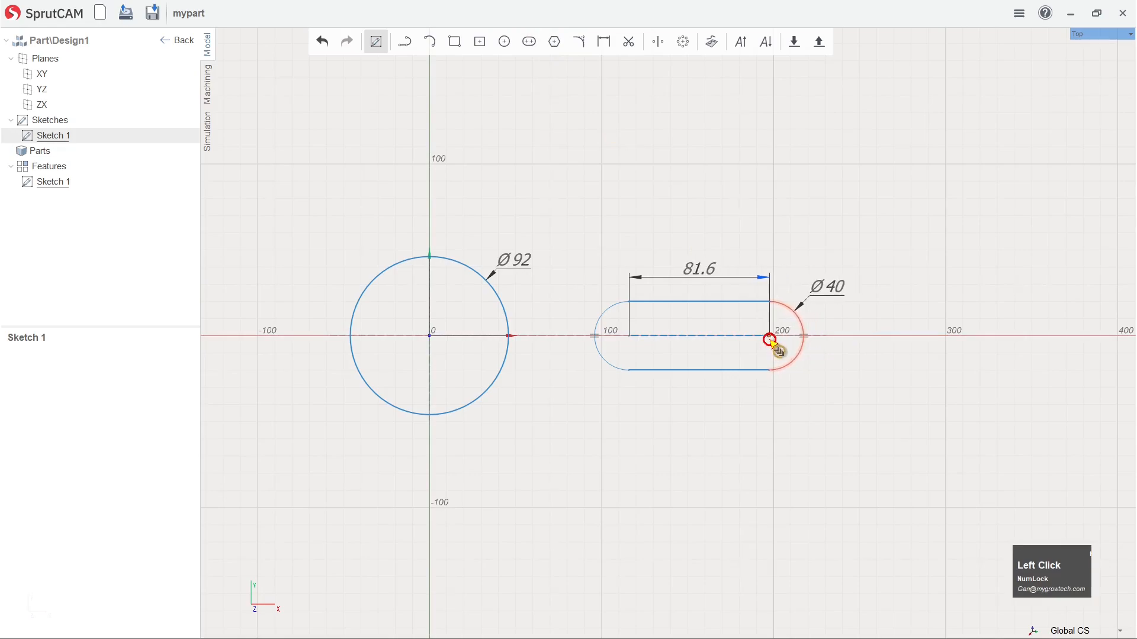
left_click(693, 271)
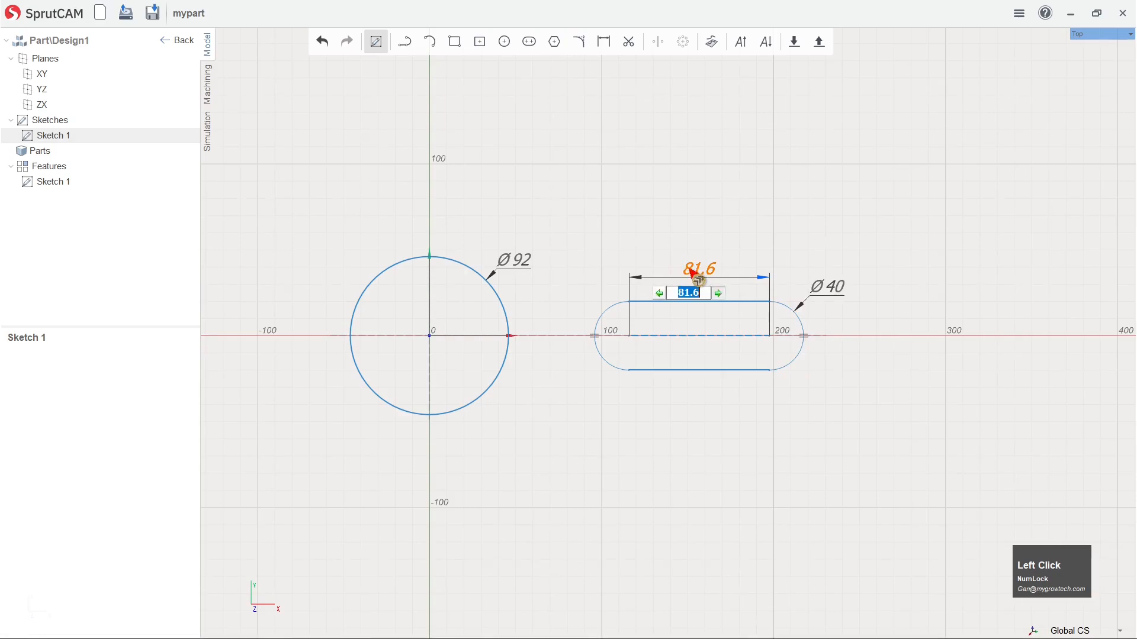
type("80")
key("Return")
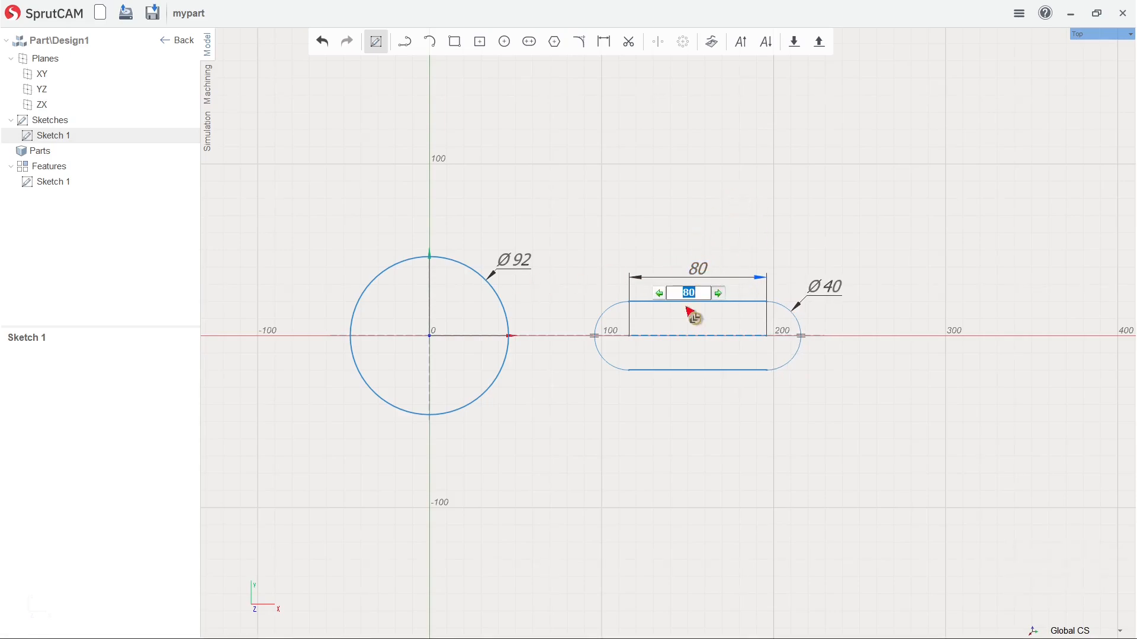
Dimension the horizontal distance from the circle's centre to the slot's nearer arc centre and set it to 120.
mouse_move(629, 337)
left_mouse_down()
mouse_move(652, 337)
mouse_move(575, 345)
mouse_move(644, 350)
mouse_move(624, 350)
left_mouse_up()
left_click(604, 41)
left_click(626, 340)
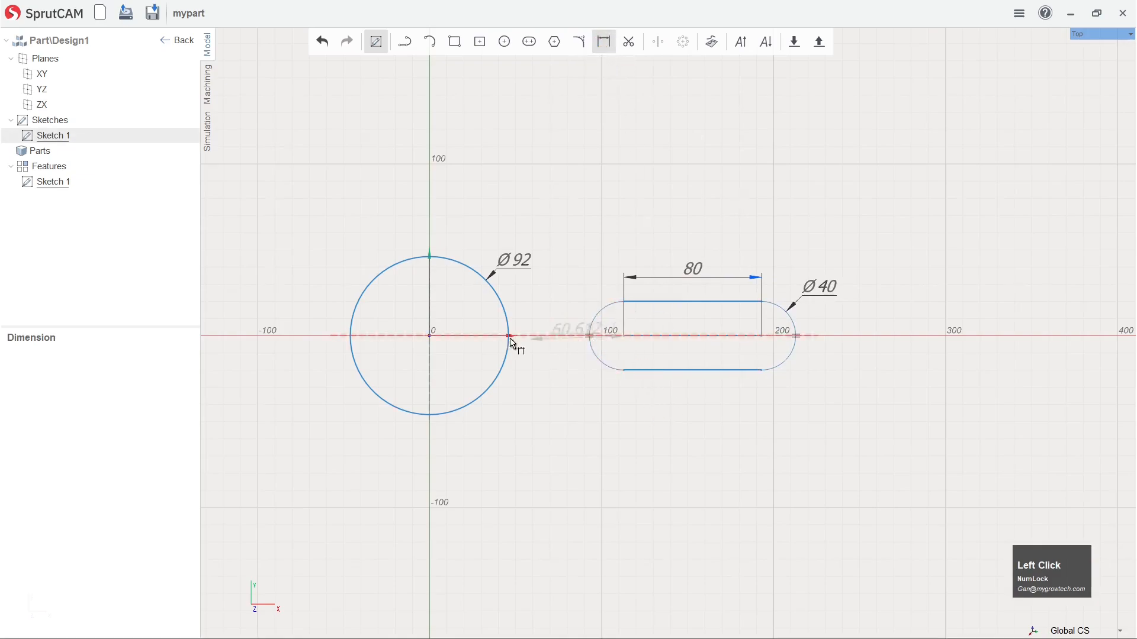
left_click(431, 336)
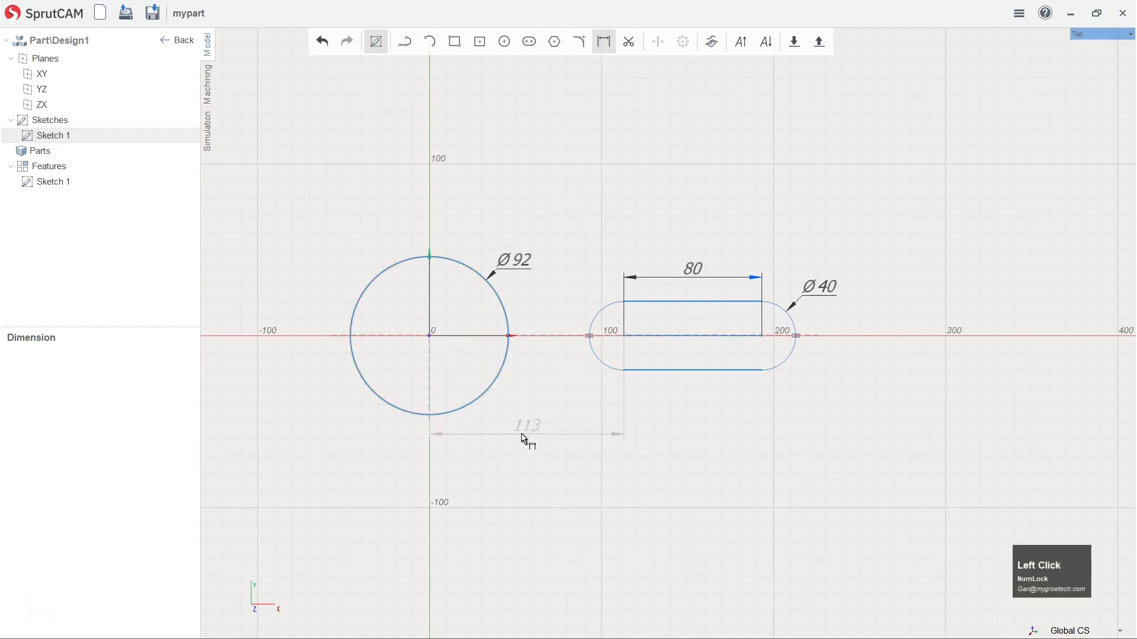
left_click(548, 392)
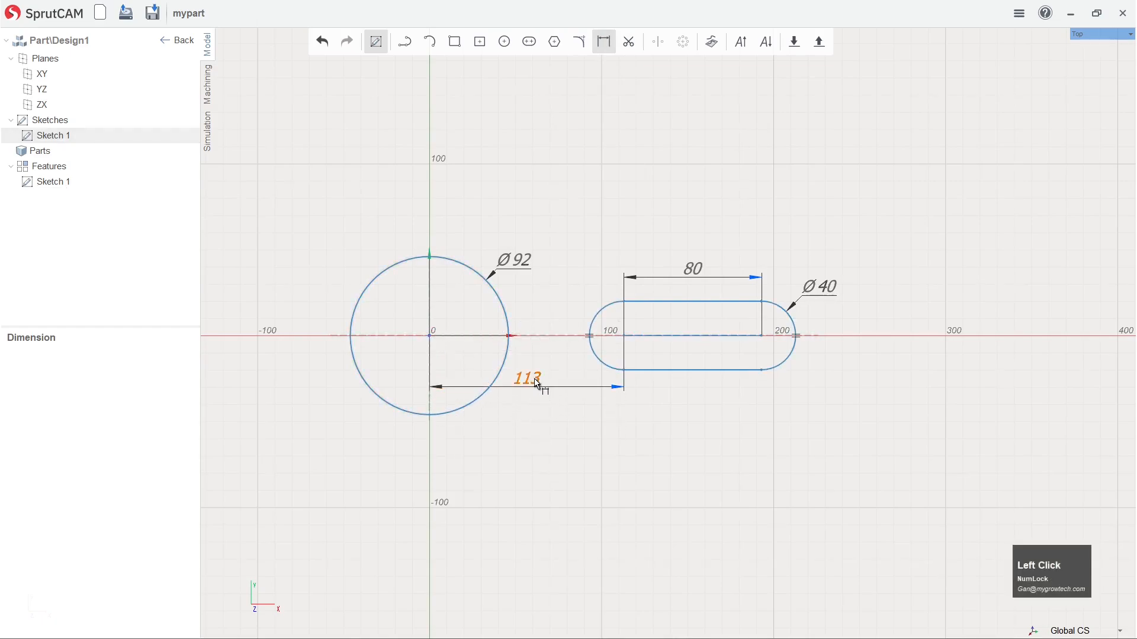
left_click(537, 383)
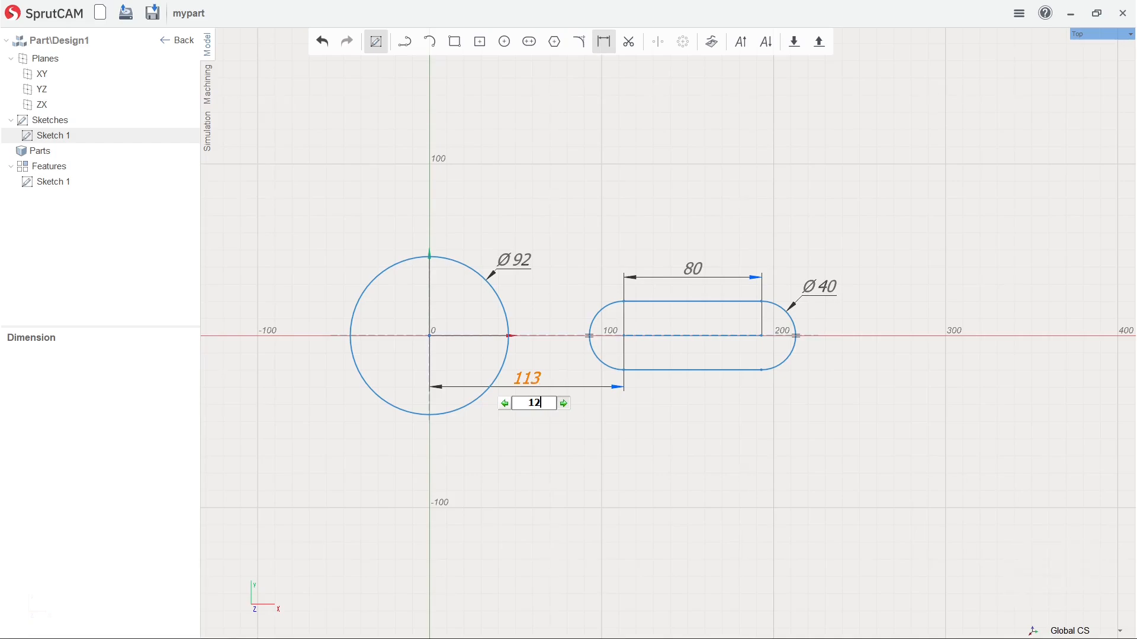
key("Return")
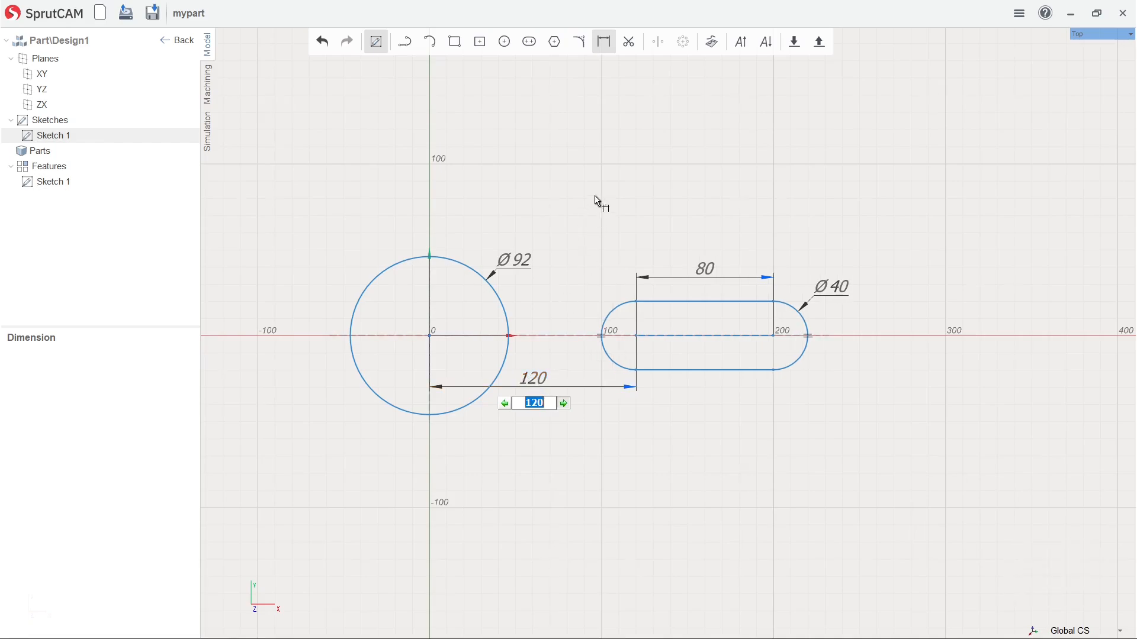
left_click(598, 201)
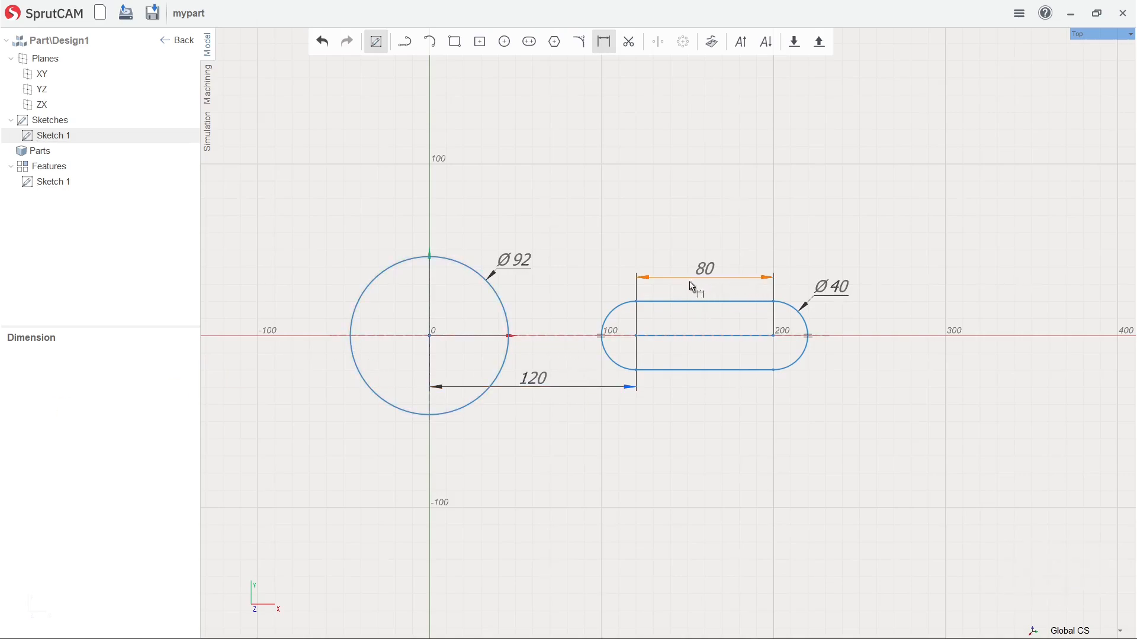
scroll(502, 304, "up", 1)
scroll(509, 302, "down", 1)
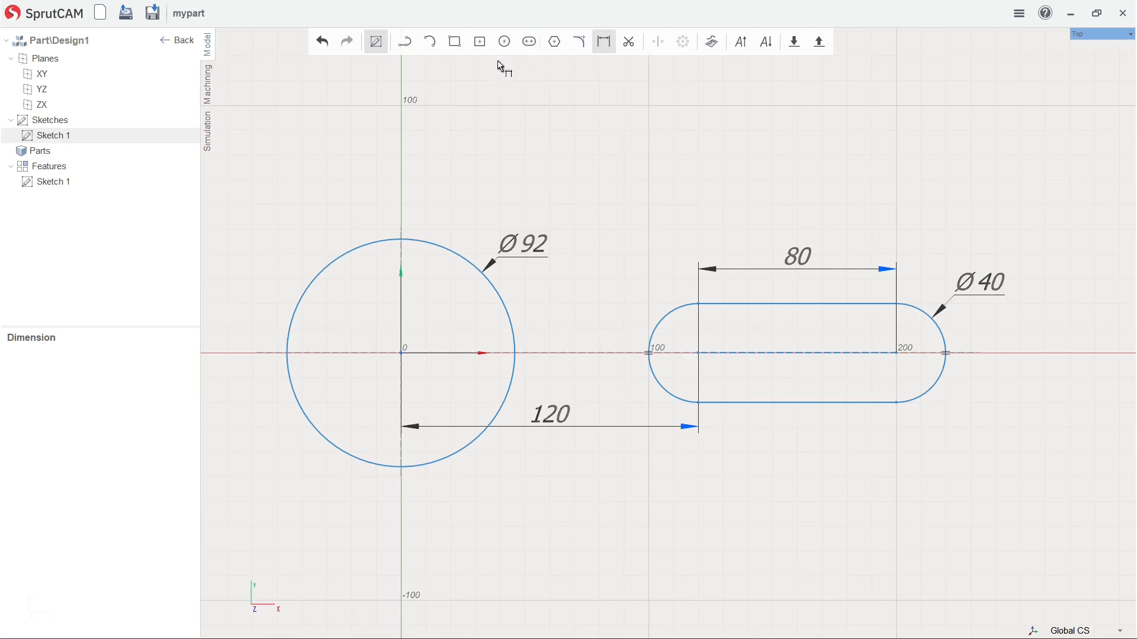
left_click(408, 43)
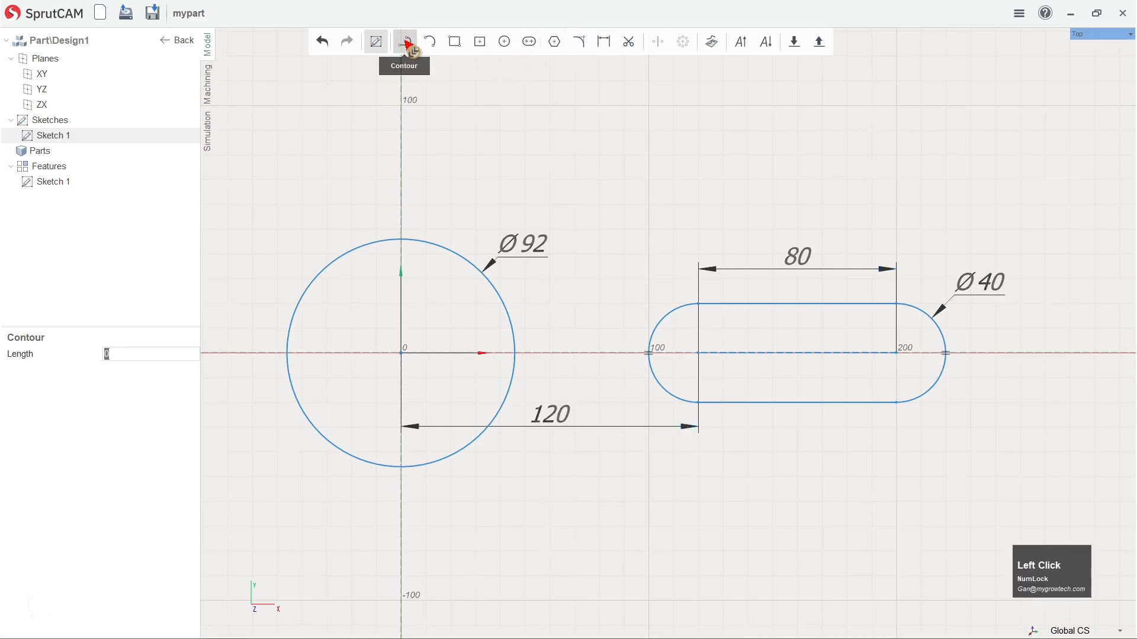
left_click(429, 242)
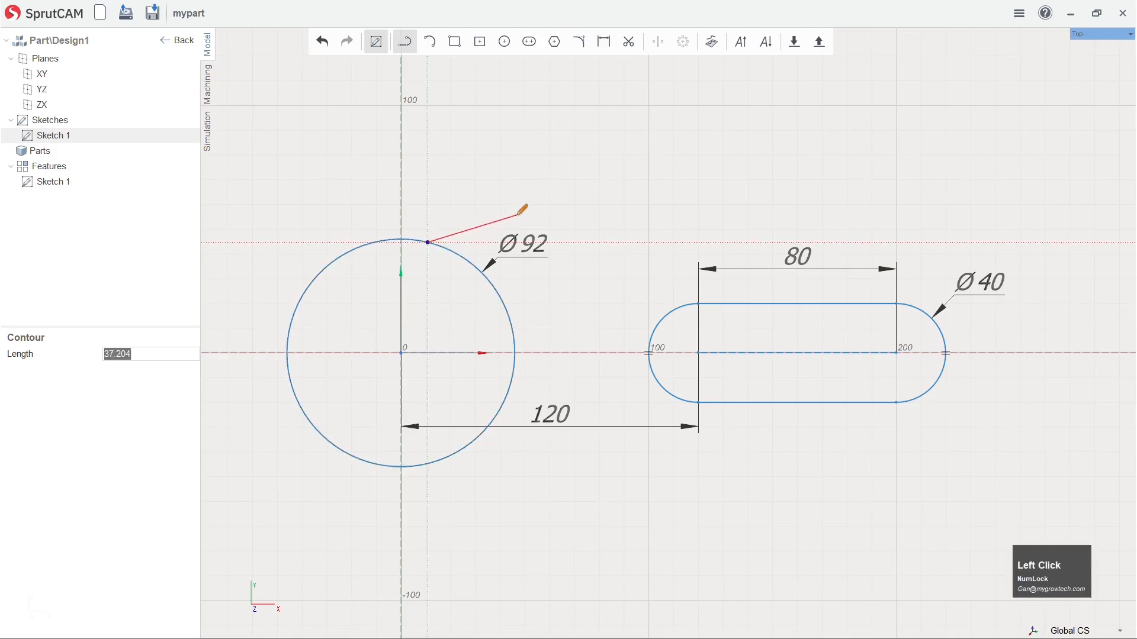
left_click(925, 312)
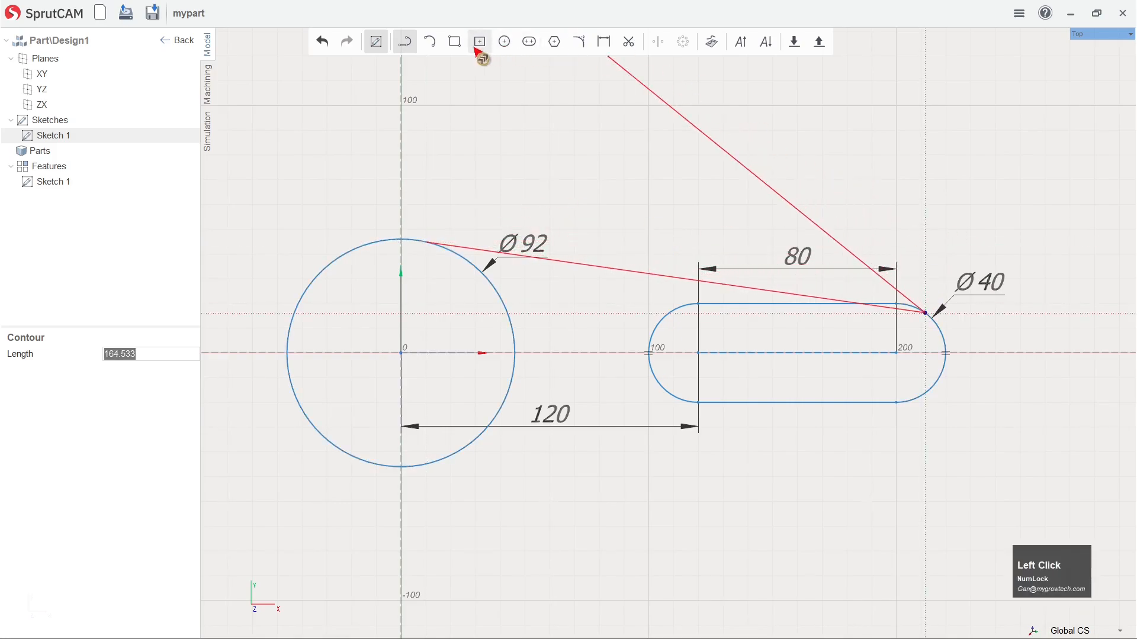
left_click(405, 42)
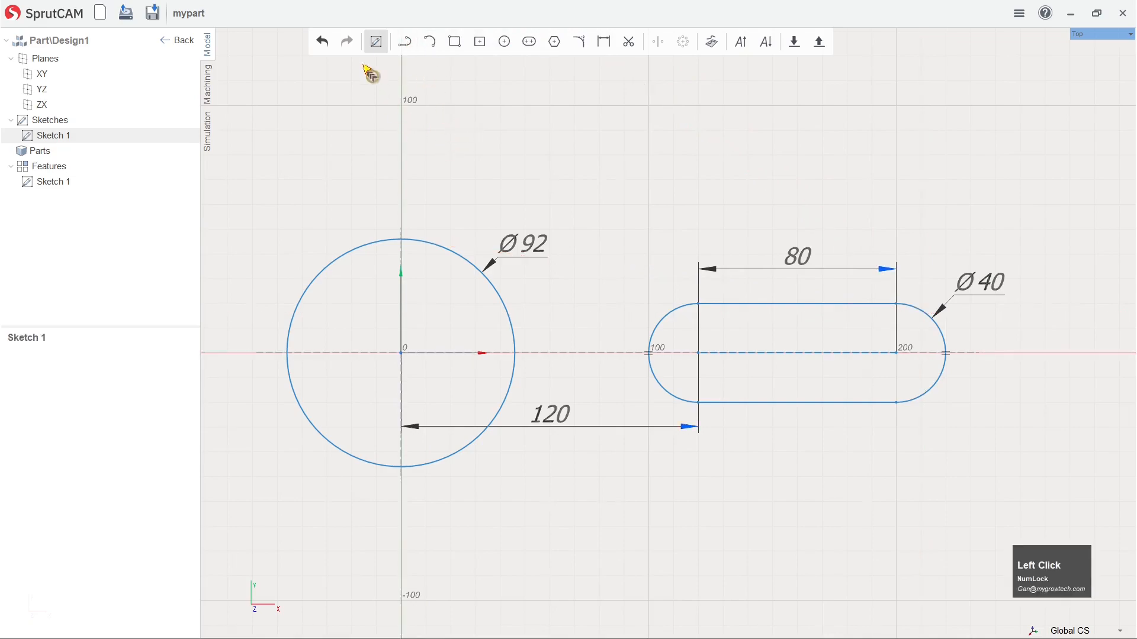
Draw a straight contour line from the upper side of the circle to the upper part of the slot's far end arc.
left_click(405, 41)
left_click(437, 245)
left_click(932, 311)
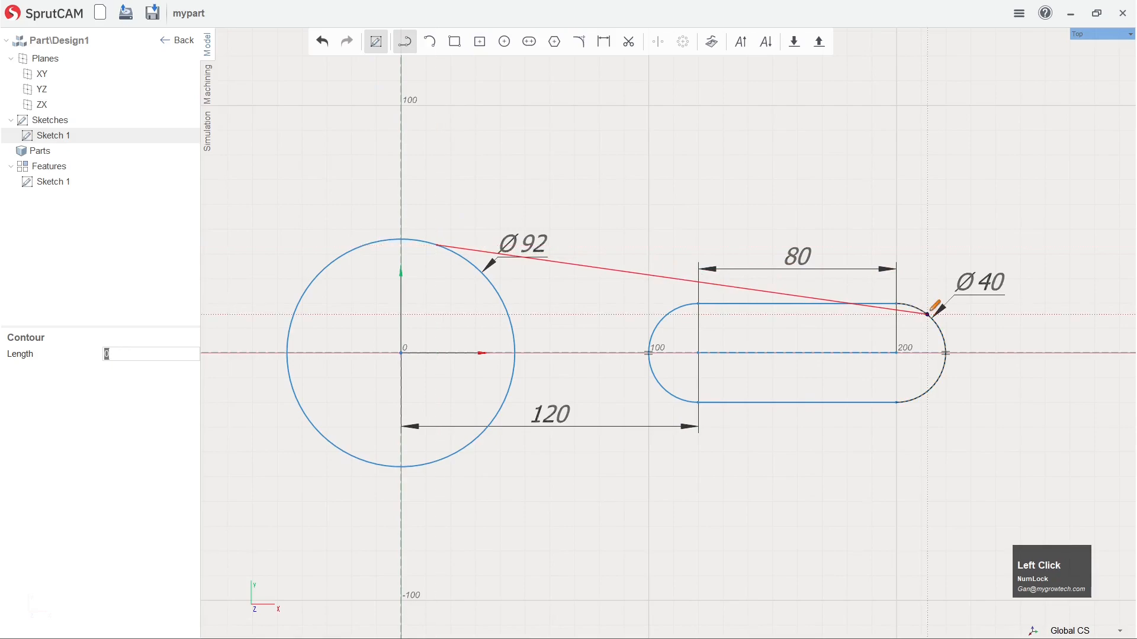
right_click(948, 227)
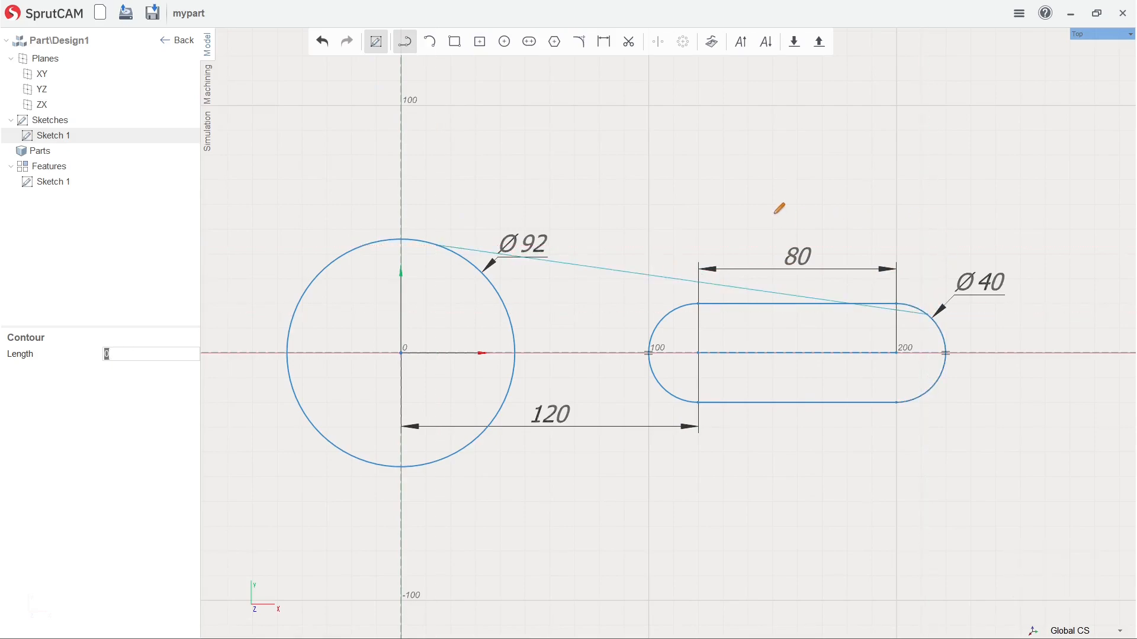
right_click_drag(691, 169, 689, 168)
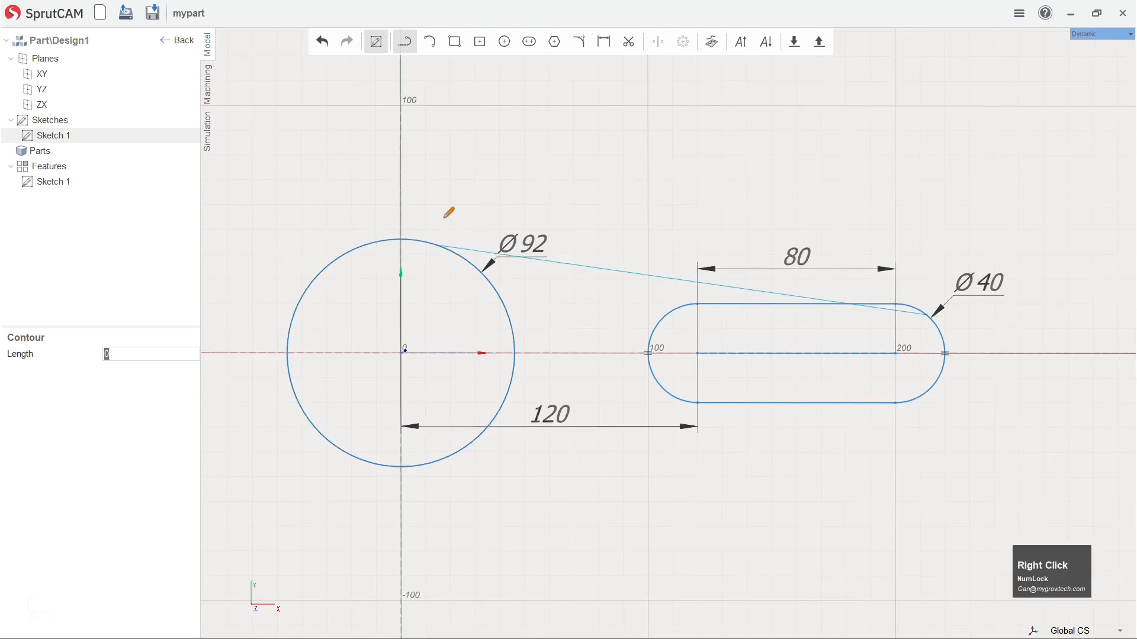
left_click(404, 42)
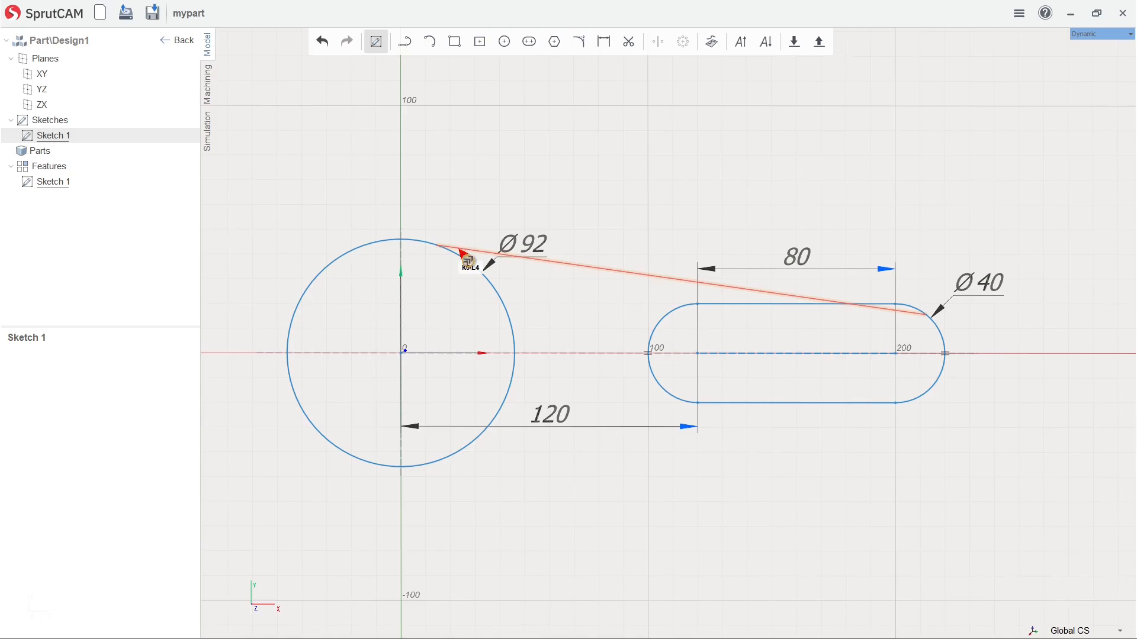
Make the upper connecting line tangent to both the 92 circle and the slot's far end arc.
right_click(477, 258)
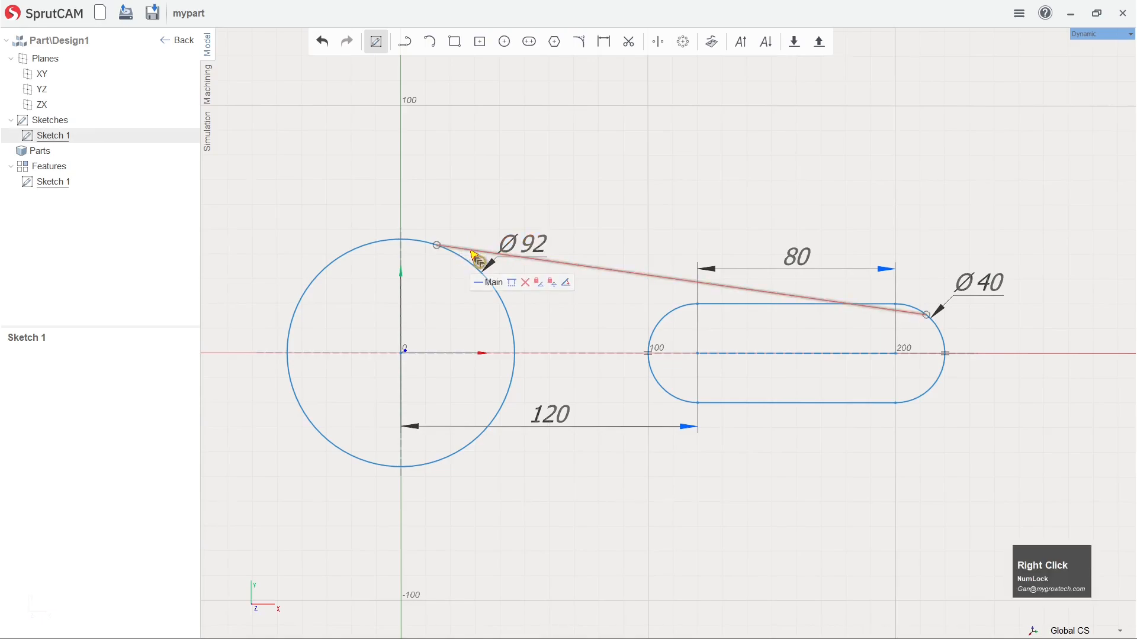
right_click(416, 245)
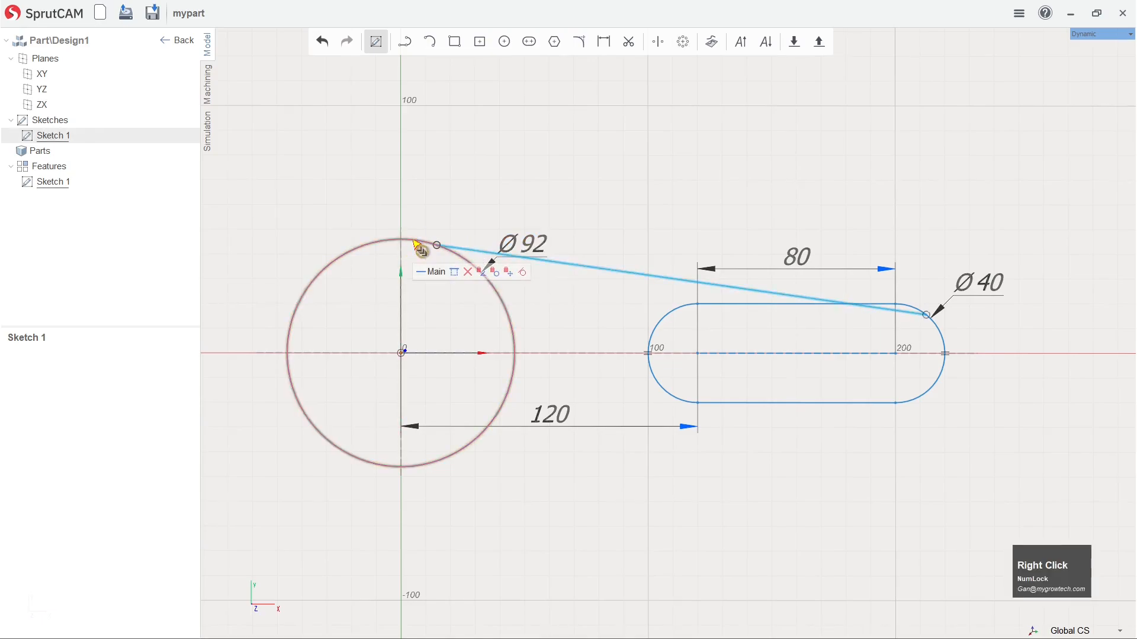
left_click(523, 273)
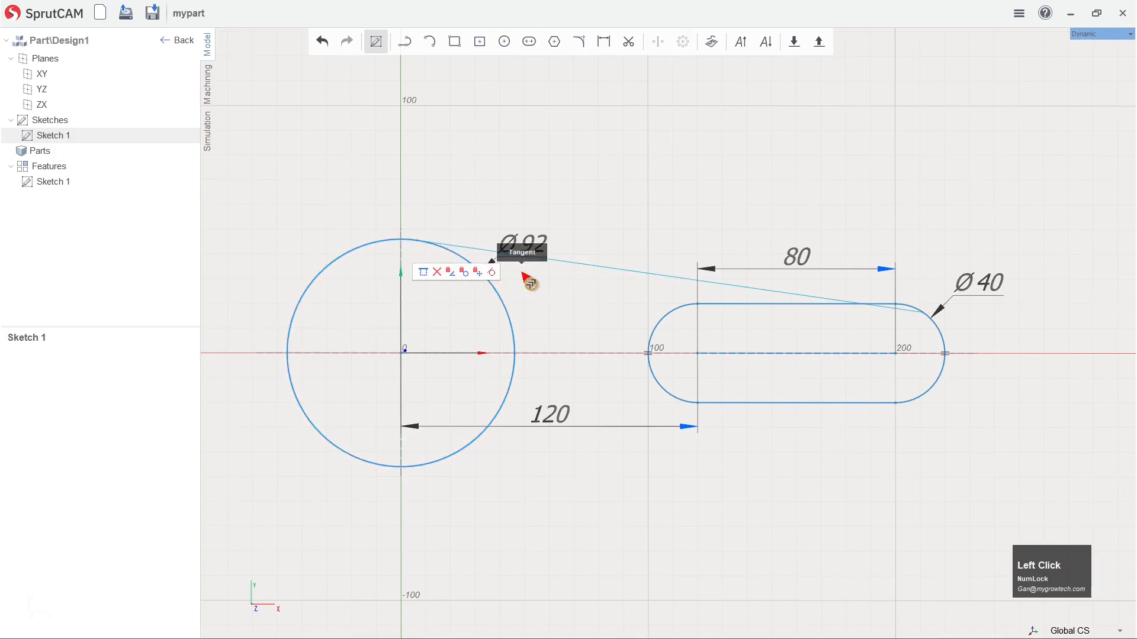
right_click(821, 301)
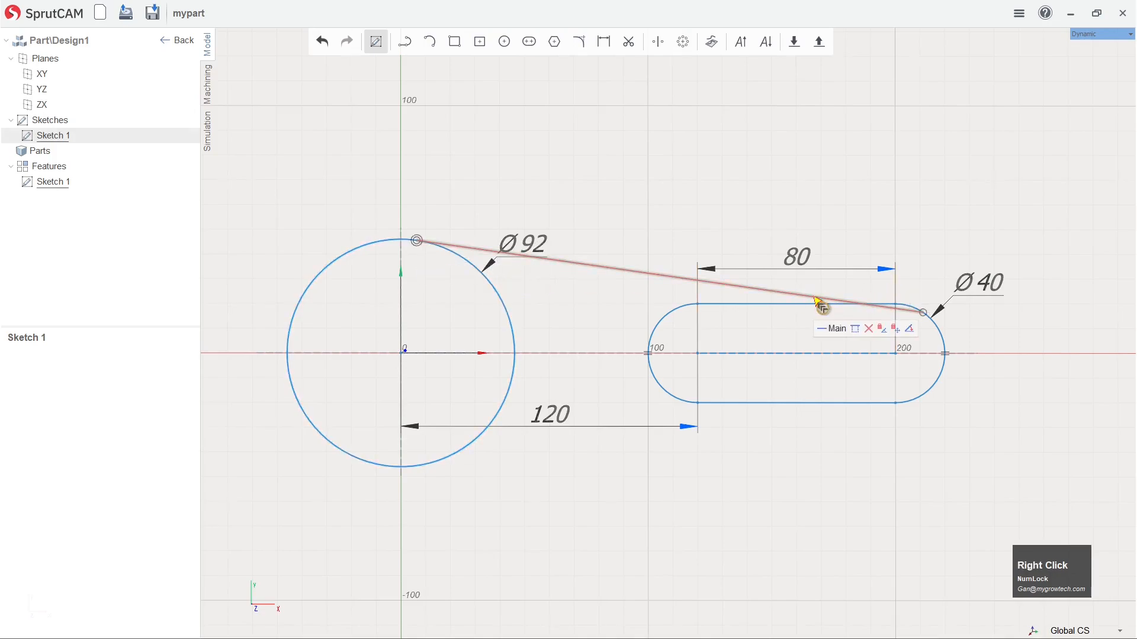
right_click(941, 330)
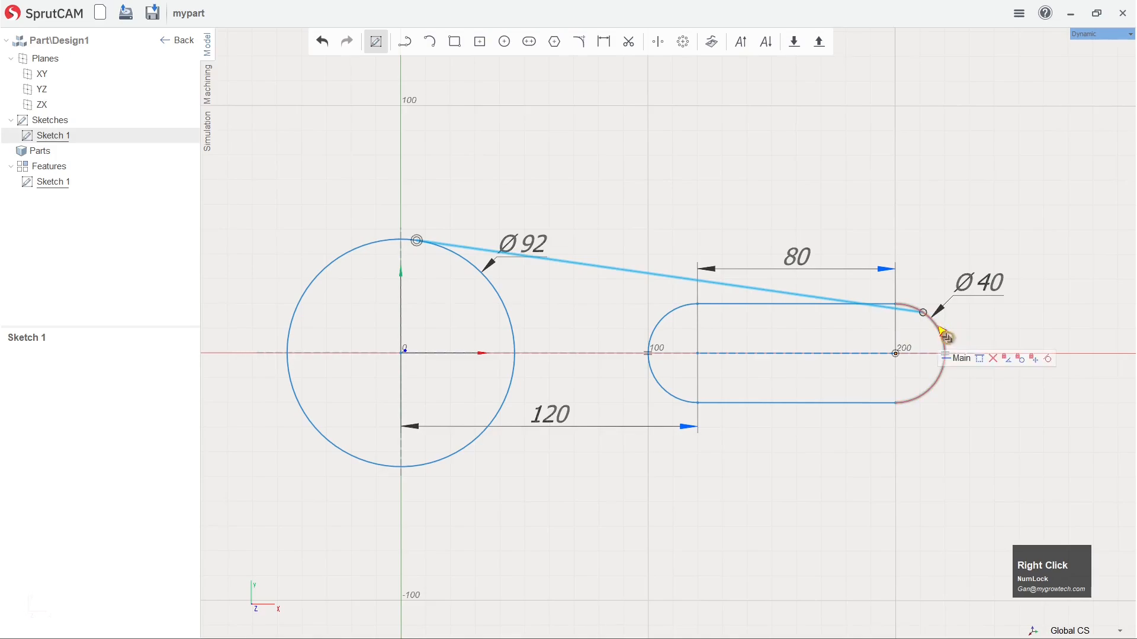
left_click(1047, 360)
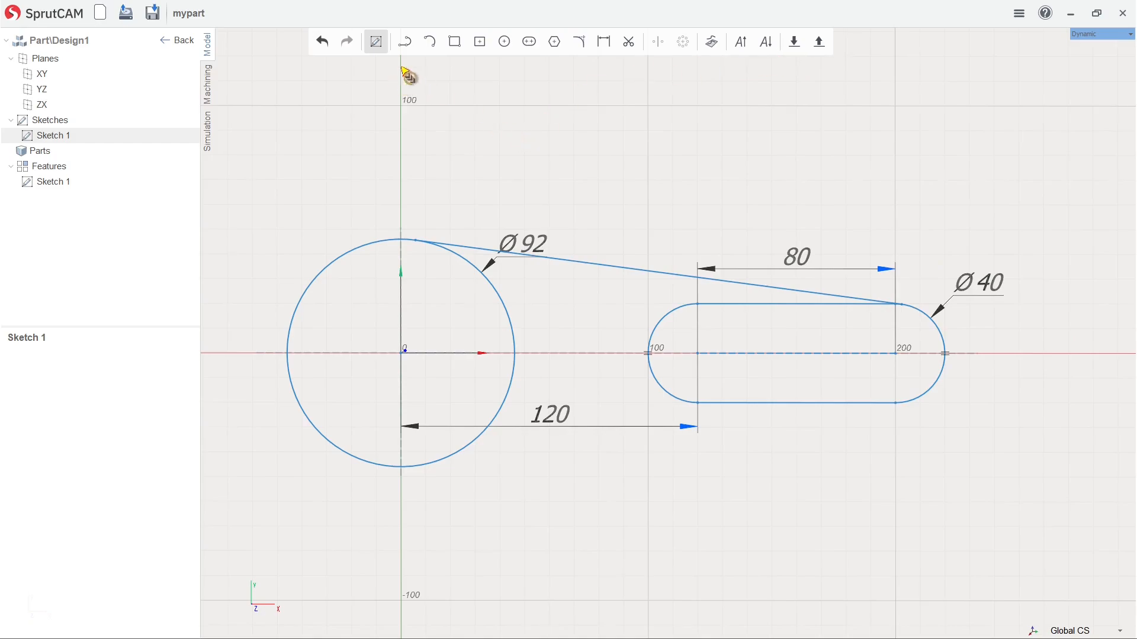
Draw a lower contour line that is tangent to the underside of the circle and to the slot's far end arc.
left_click(407, 45)
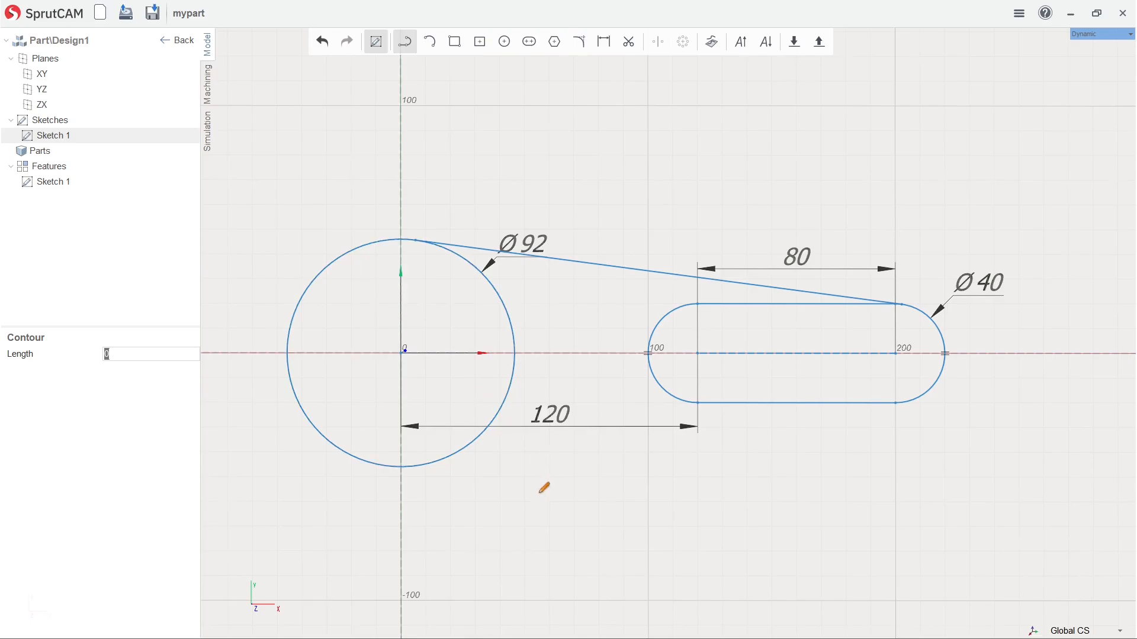
key("ctrl")
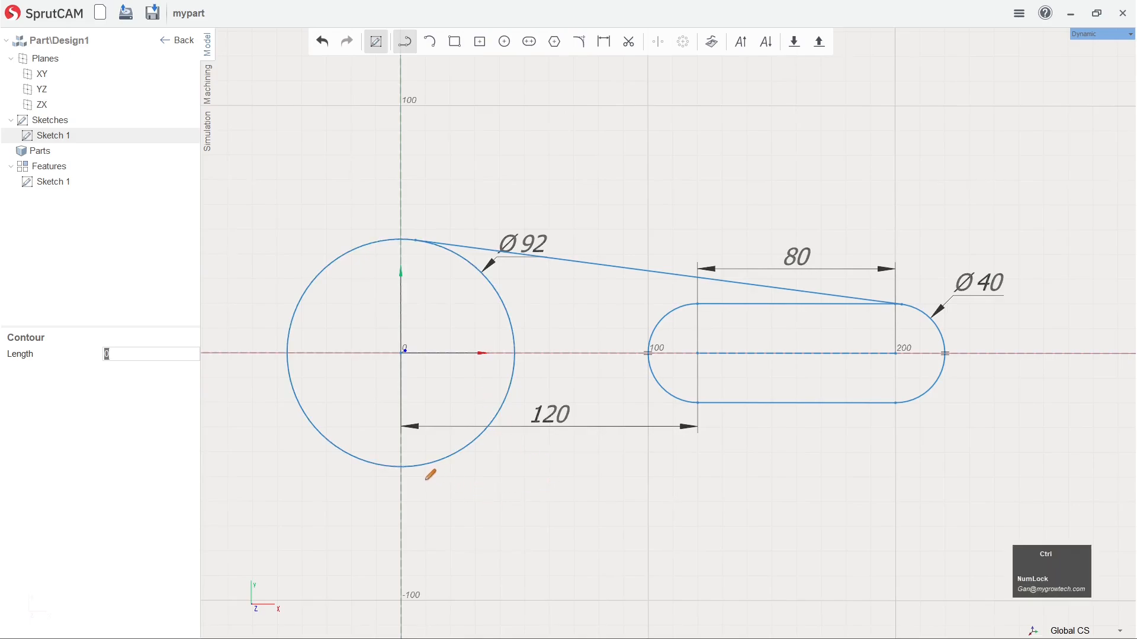
left_click(428, 463)
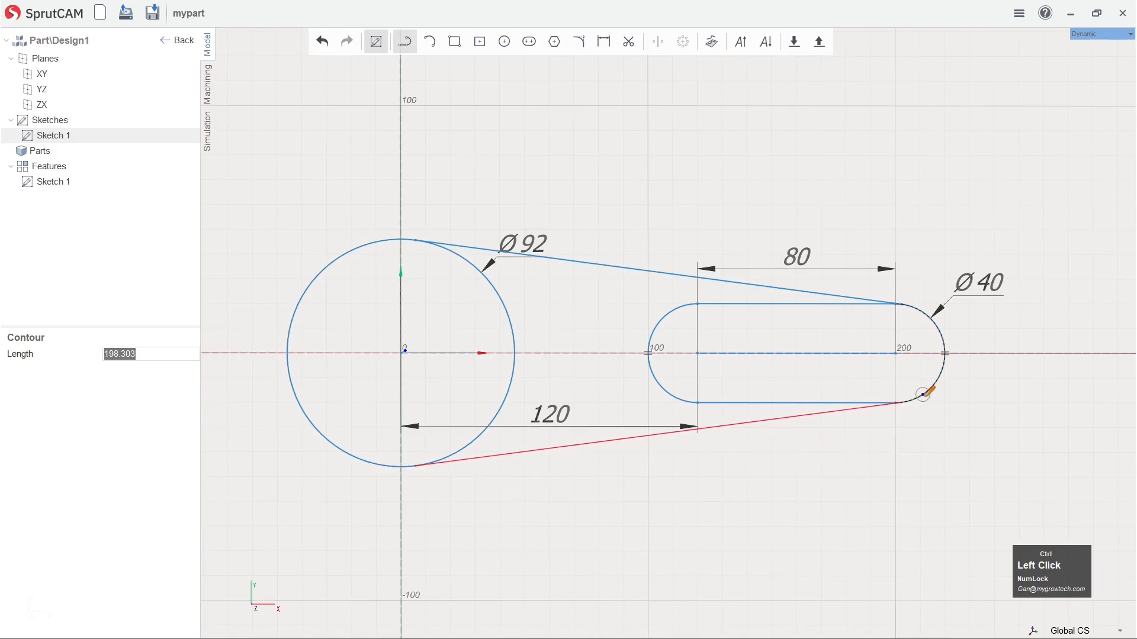
left_click(927, 395)
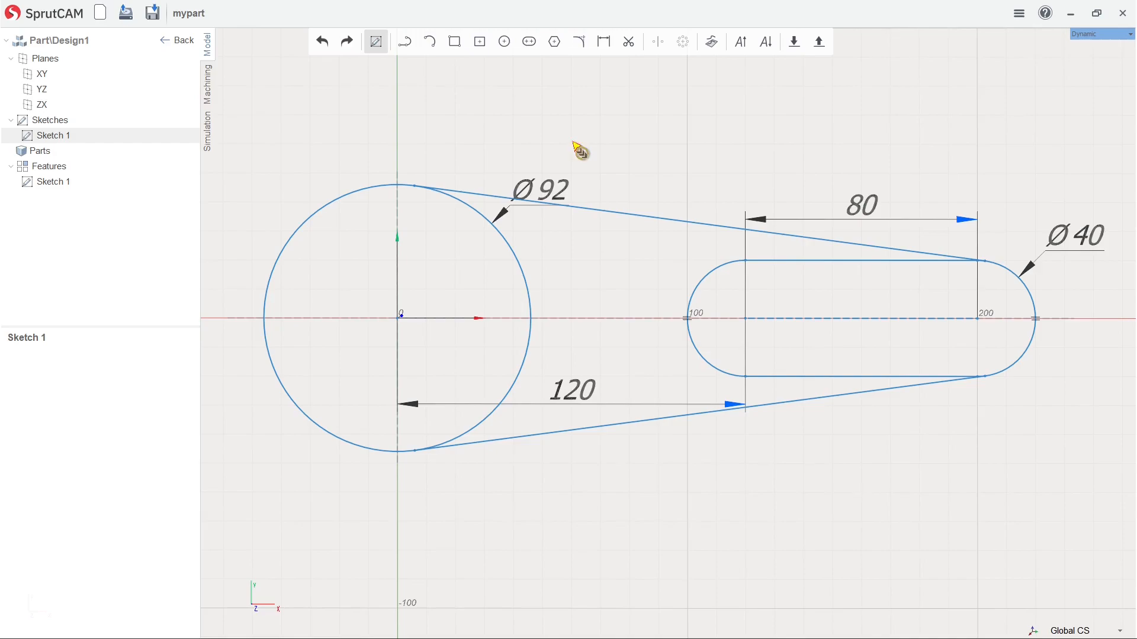
Select the circle and the whole slot outline and create inward offset copies of both at a distance of about 12.5.
key("ctrl")
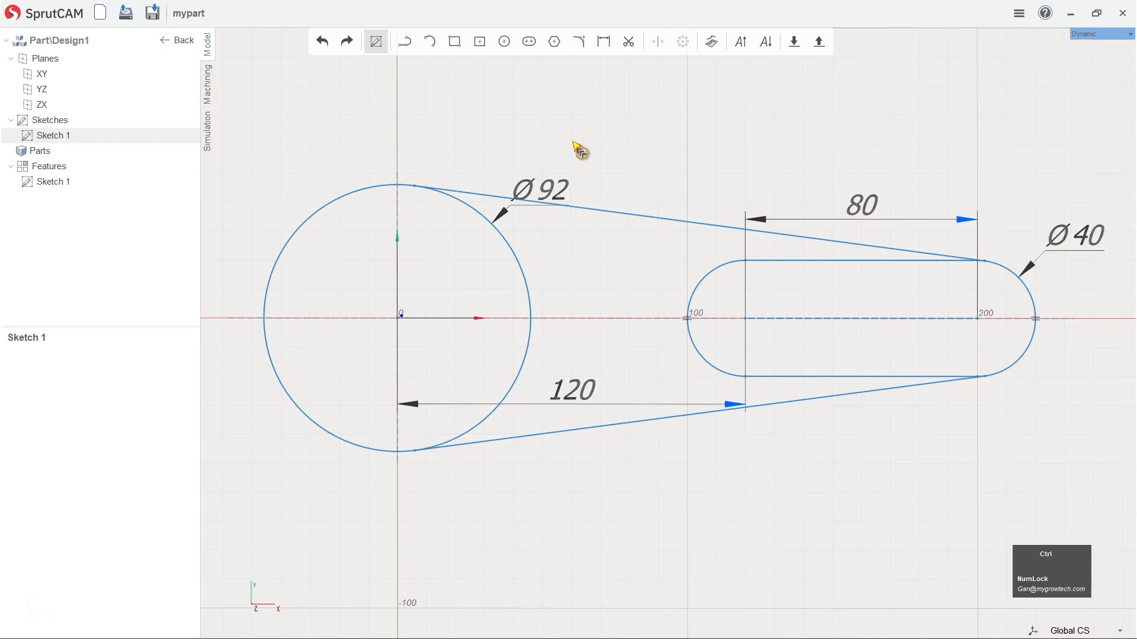
right_click(516, 262)
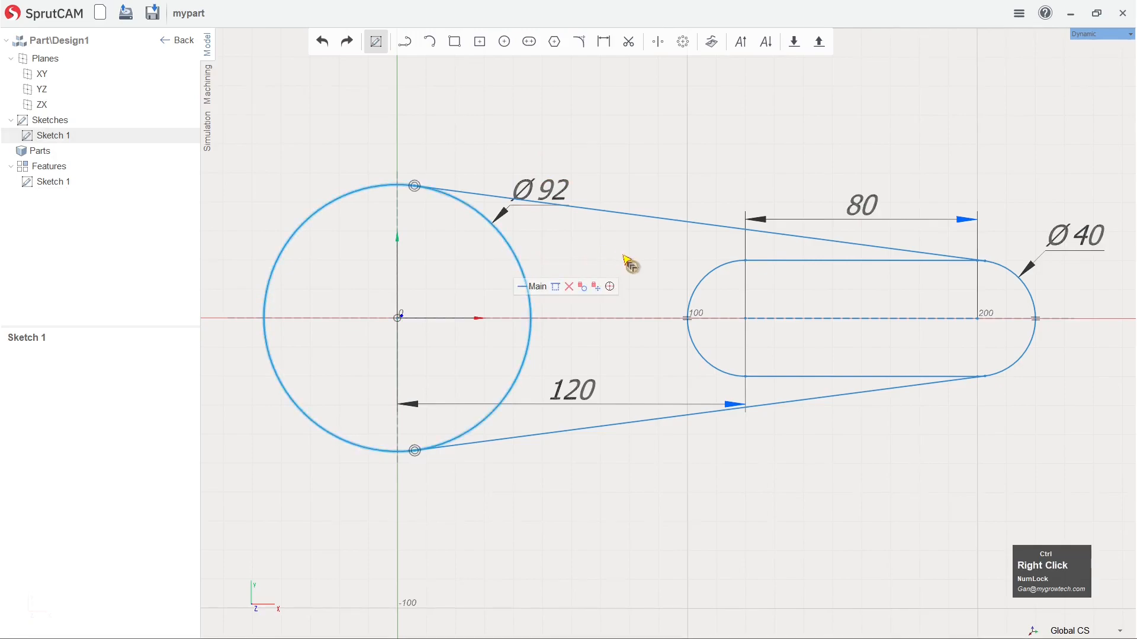
right_click(712, 271)
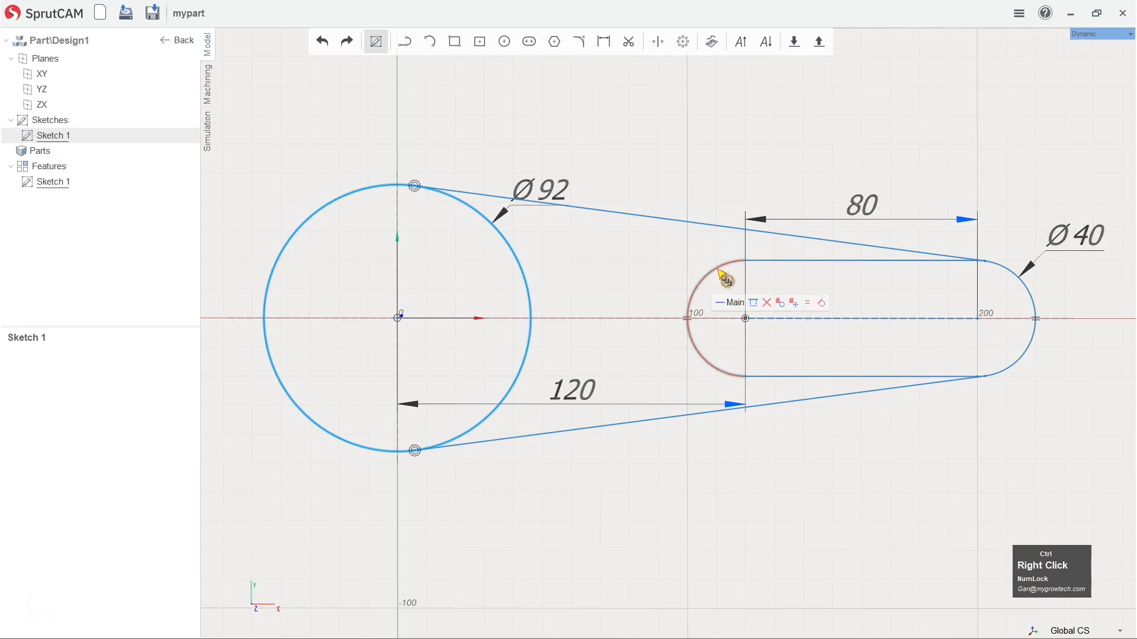
left_click(1040, 306)
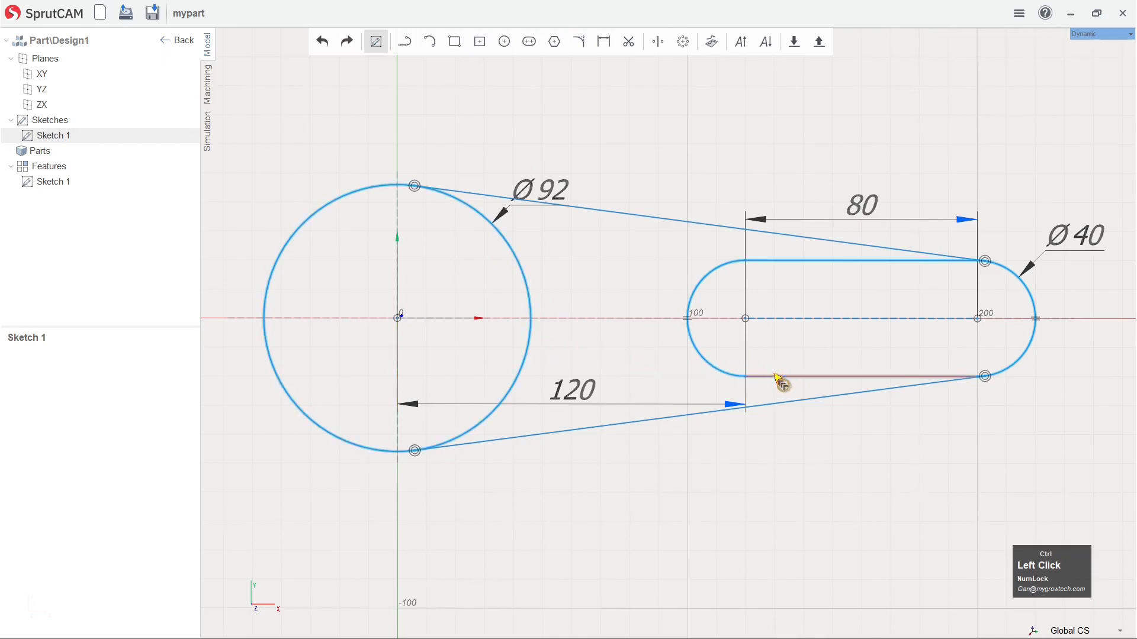
left_click(528, 359, "ctrl")
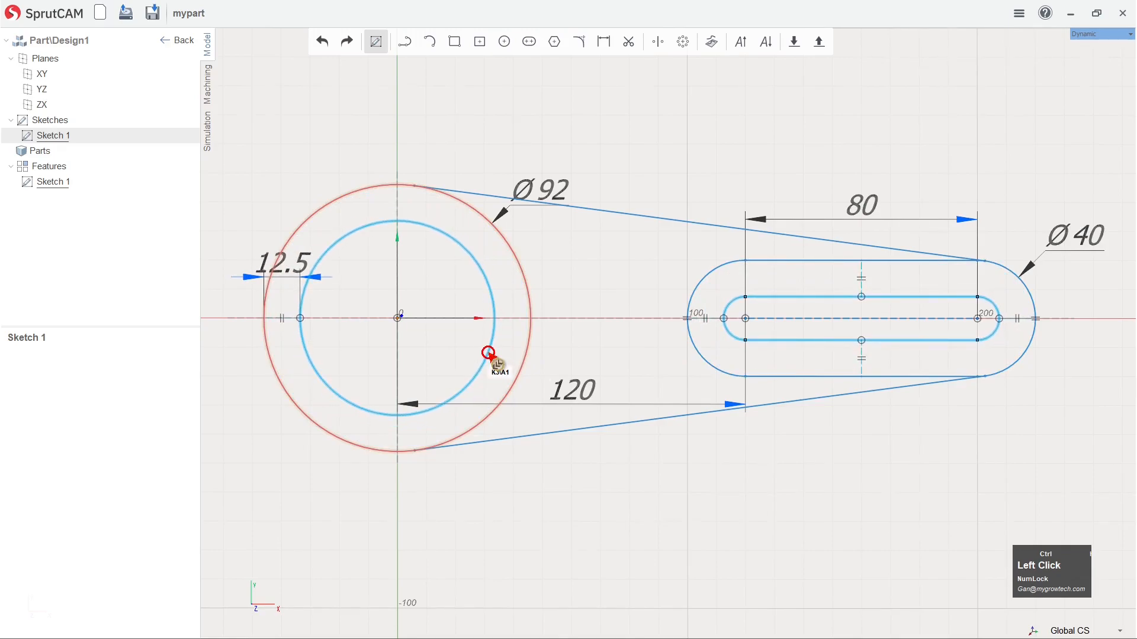
left_click(489, 353)
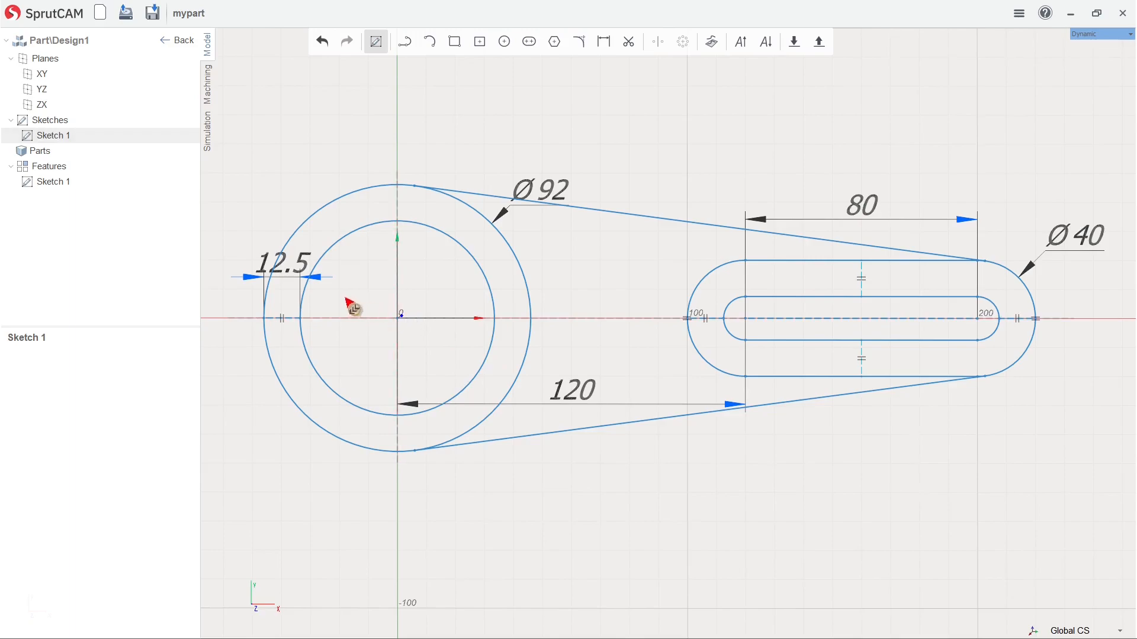
Set the inward offset distance between the 92 circle and its inner copy to 12.
left_click(294, 271)
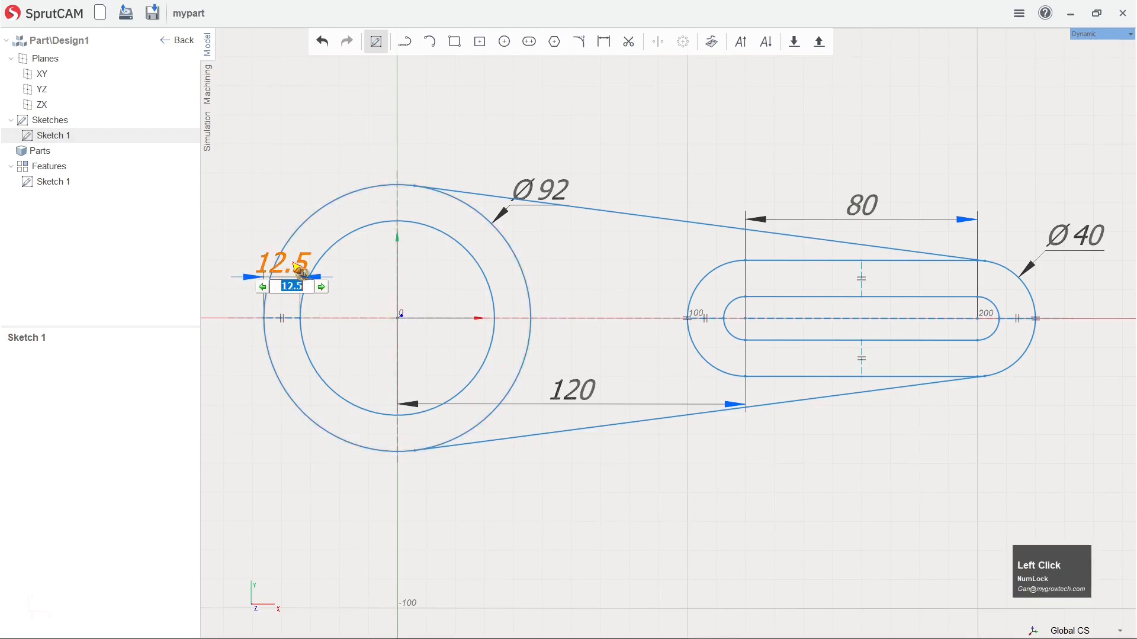
type("12")
key("Return")
Reduce the sketch's dimension text size by three increments and leave the sketch.
left_click(766, 45)
left_click(765, 45)
left_click(765, 45)
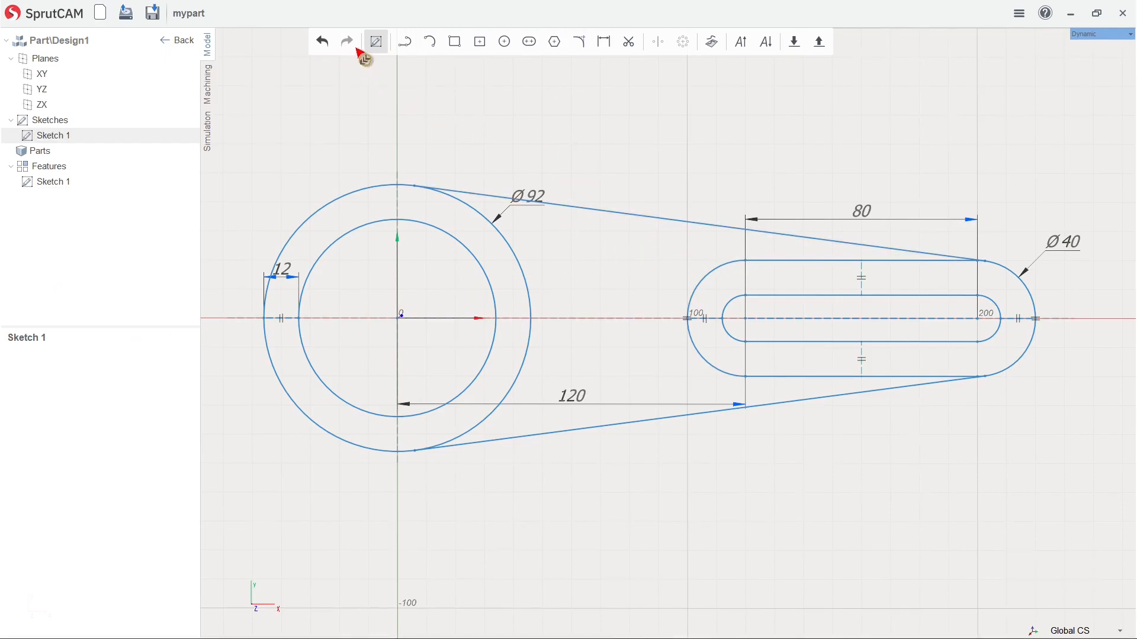
left_click(377, 42)
Extrude the whole 92 diameter circle upward by 60.
mouse_move(525, 243)
right_mouse_down()
mouse_move(602, 177)
mouse_move(507, 173)
mouse_move(536, 144)
mouse_move(545, 153)
right_mouse_up()
mouse_move(616, 216)
right_mouse_down()
mouse_move(624, 193)
mouse_move(632, 219)
right_mouse_up()
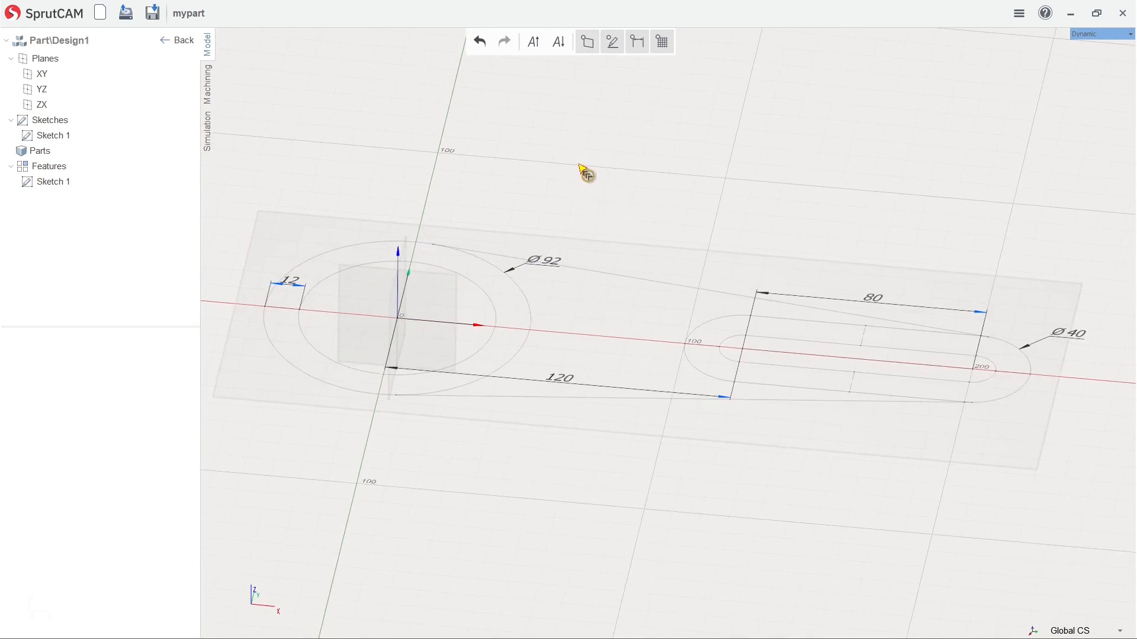
left_click(520, 289)
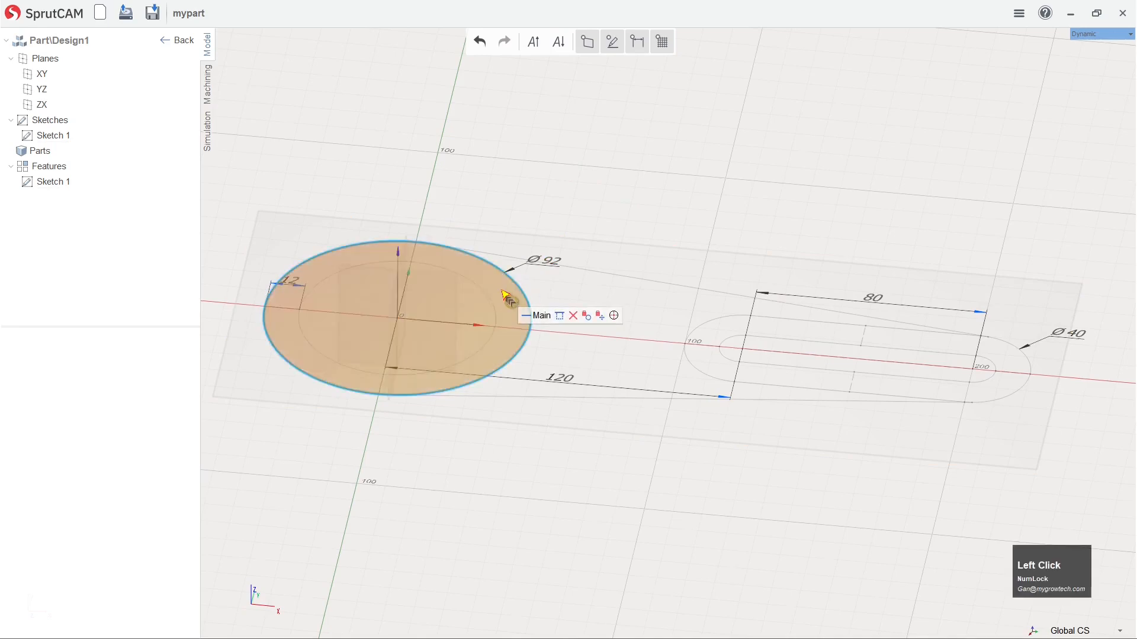
left_click_drag(506, 294, 521, 150)
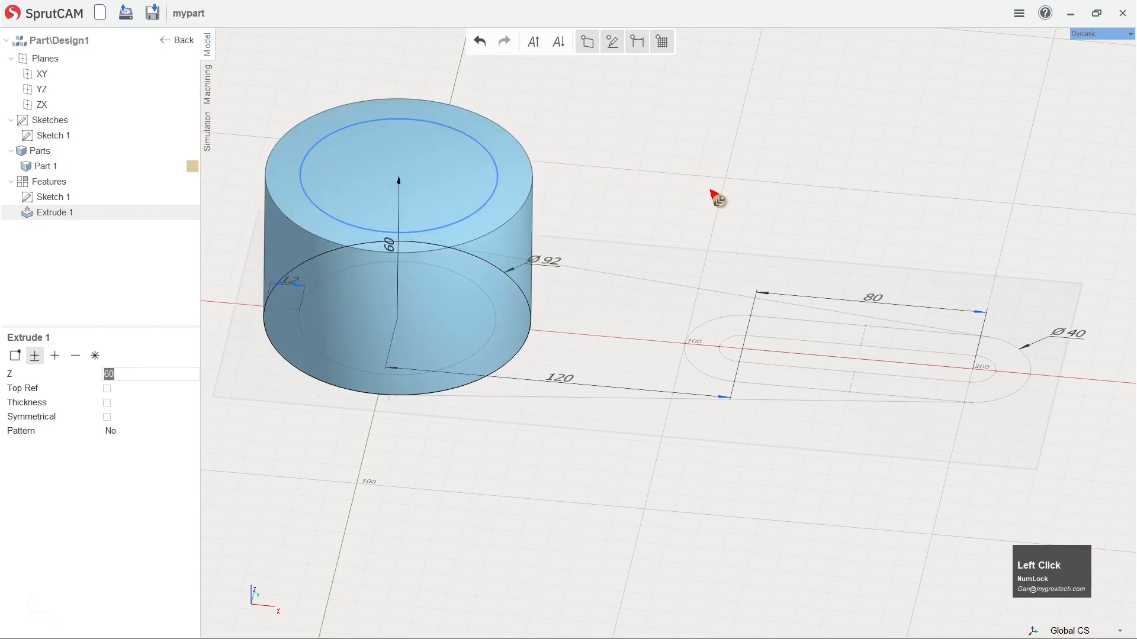
Extrude the tapered web between the circle and slot by 20, and the full outer slot outline by 40.
left_click(609, 396)
mouse_move(616, 363)
left_mouse_down()
mouse_move(611, 307)
mouse_move(616, 318)
left_mouse_up()
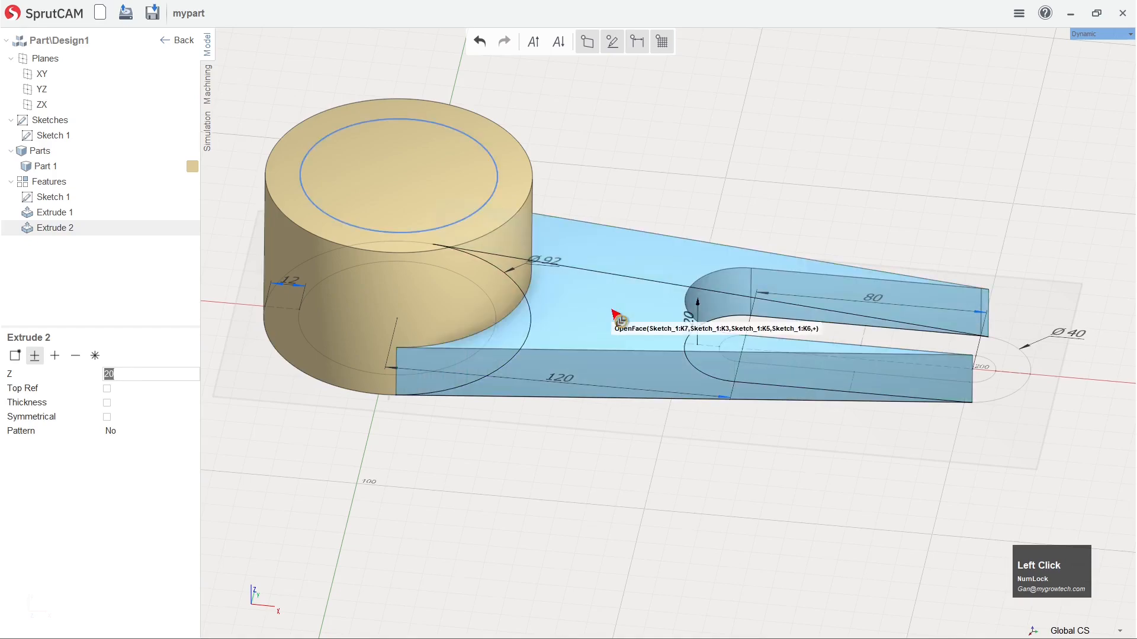
left_click(1004, 398)
left_click(997, 385)
left_click_drag(992, 385, 988, 285)
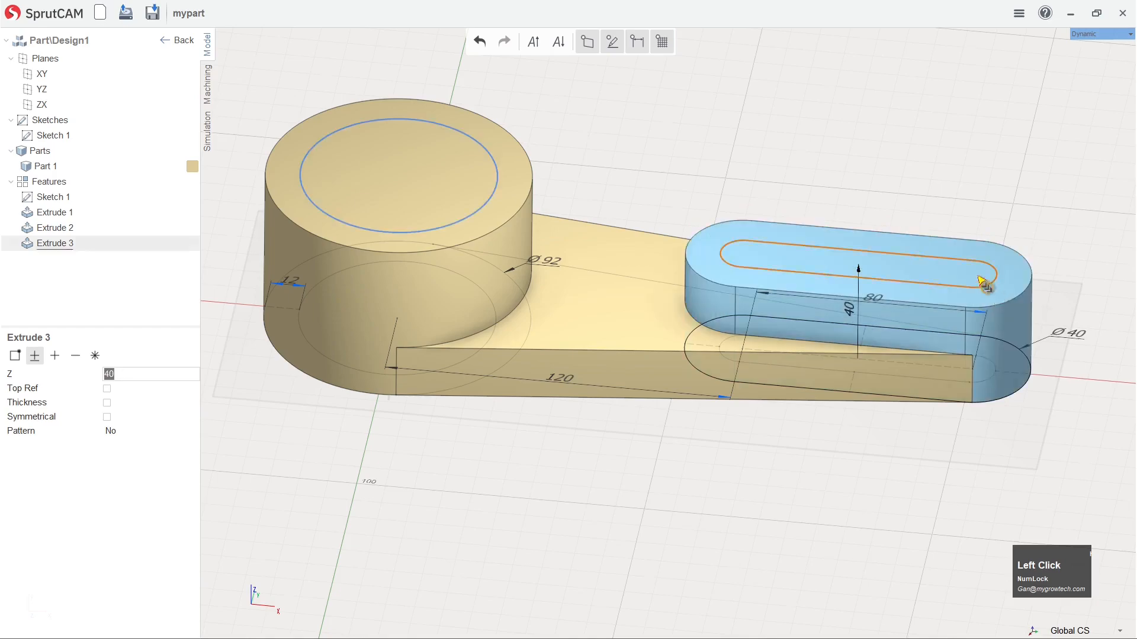
Cut the inner slot profile down through the raised slot body to the part's bottom edge, using it as the reference.
right_click_drag(829, 126, 857, 188)
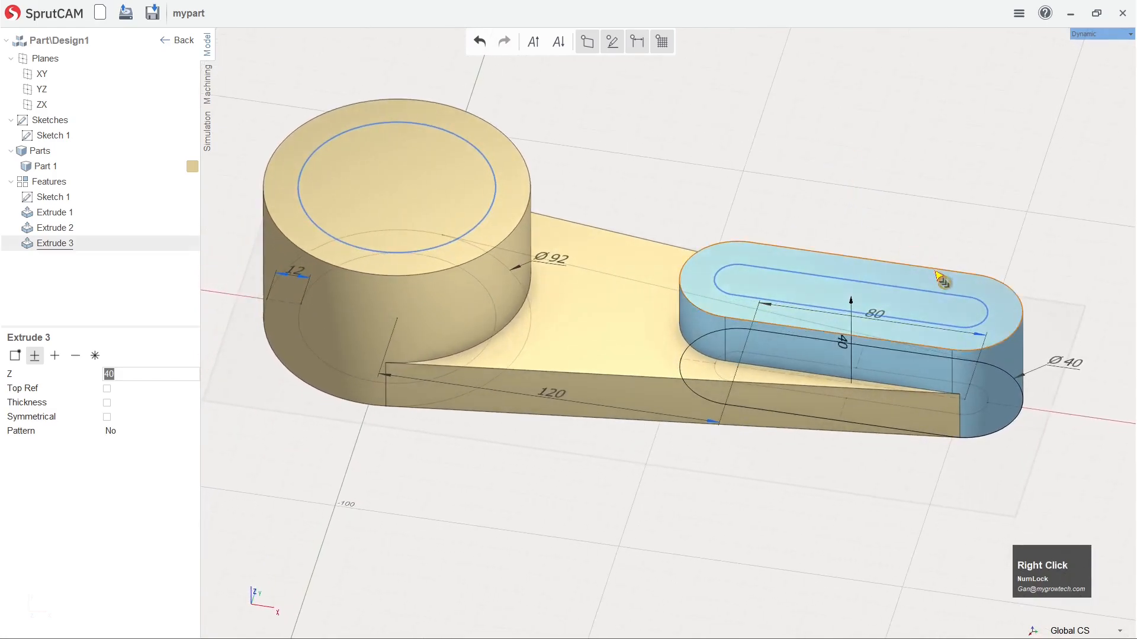
left_click(940, 296)
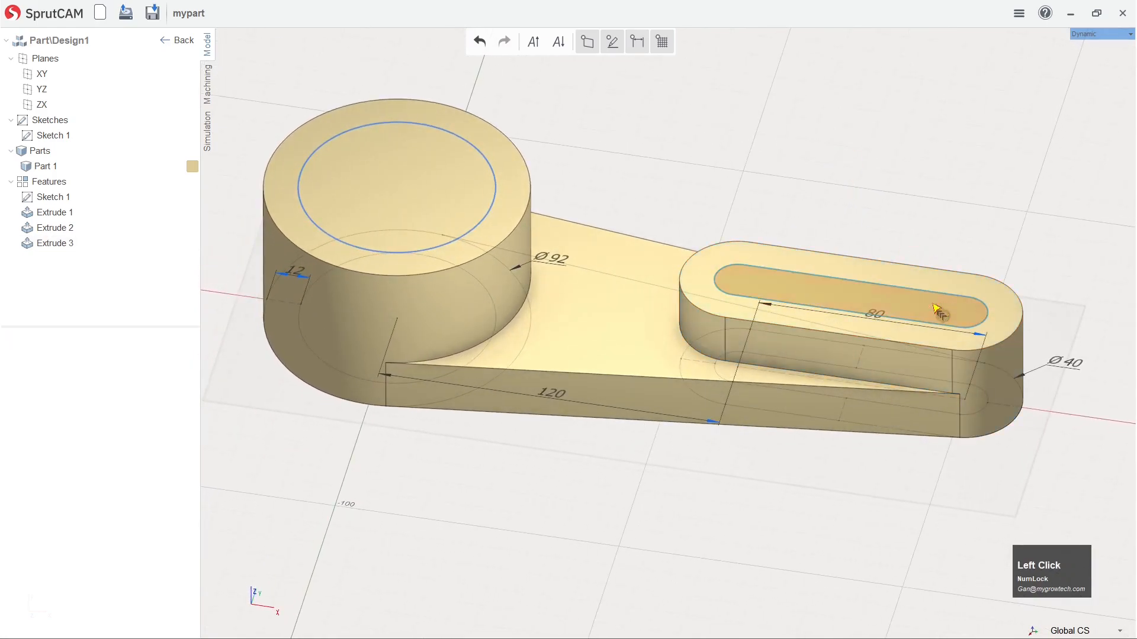
left_click_drag(947, 325, 959, 396)
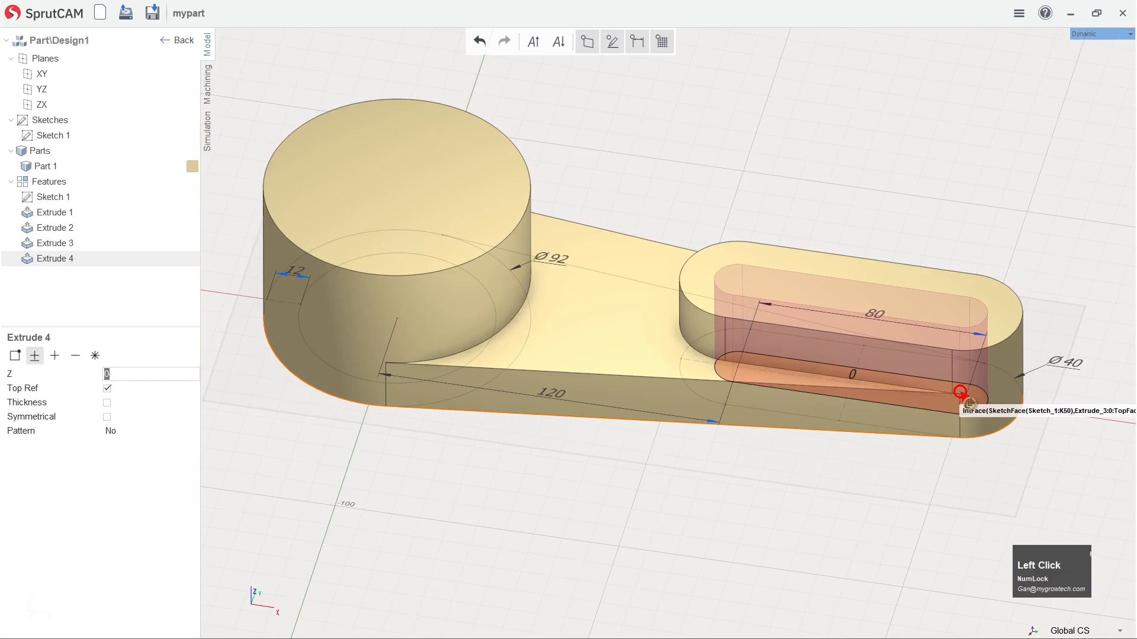
left_click(960, 393)
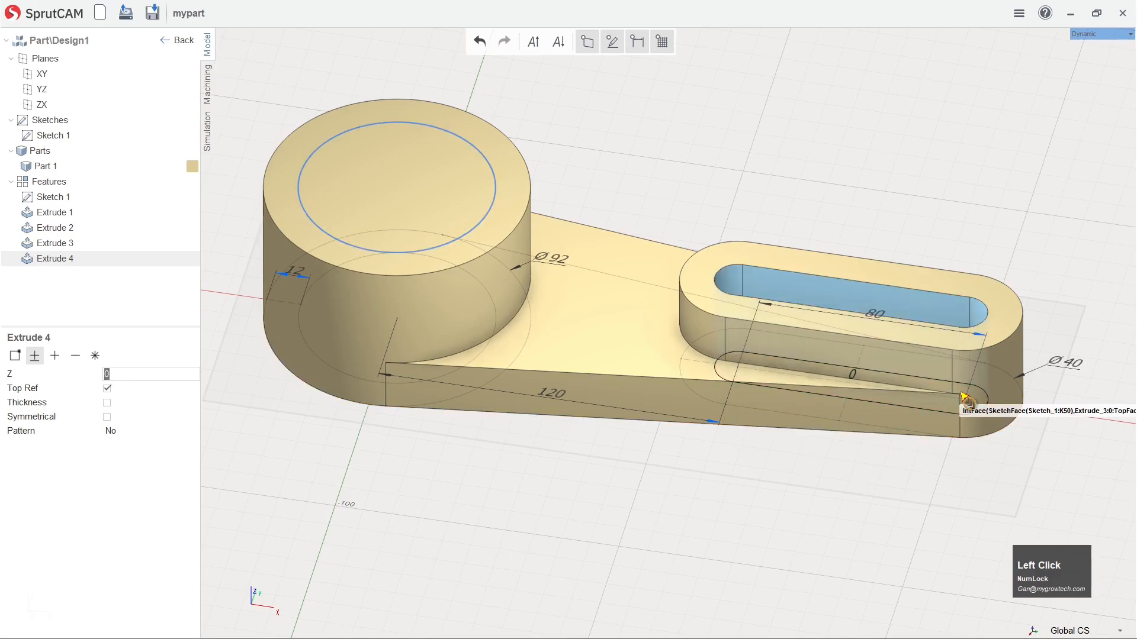
Start a new sketch on the ZX plane and set the display to the Front mill view.
right_click_drag(817, 490, 767, 469)
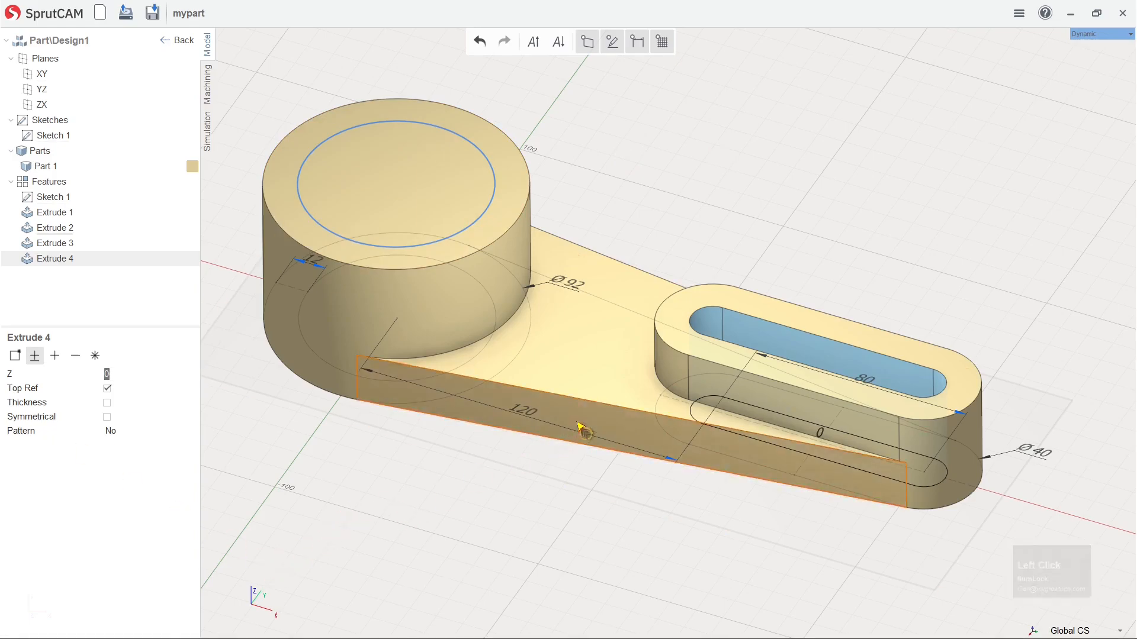
right_click_drag(517, 505, 303, 196)
right_click_drag(500, 474, 647, 494)
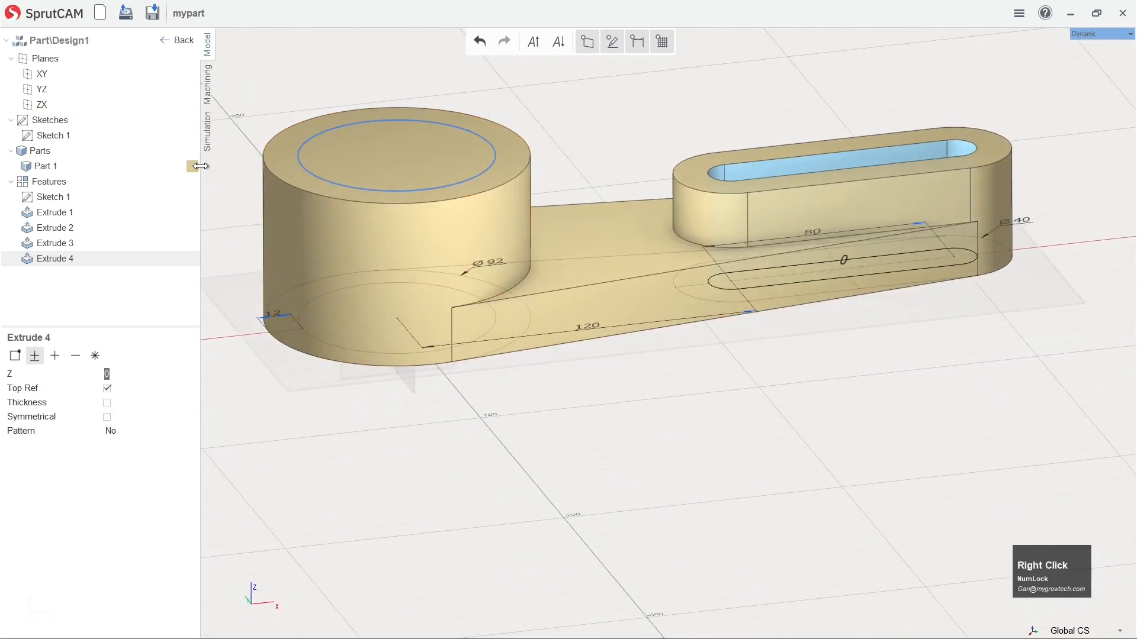
left_click(49, 105)
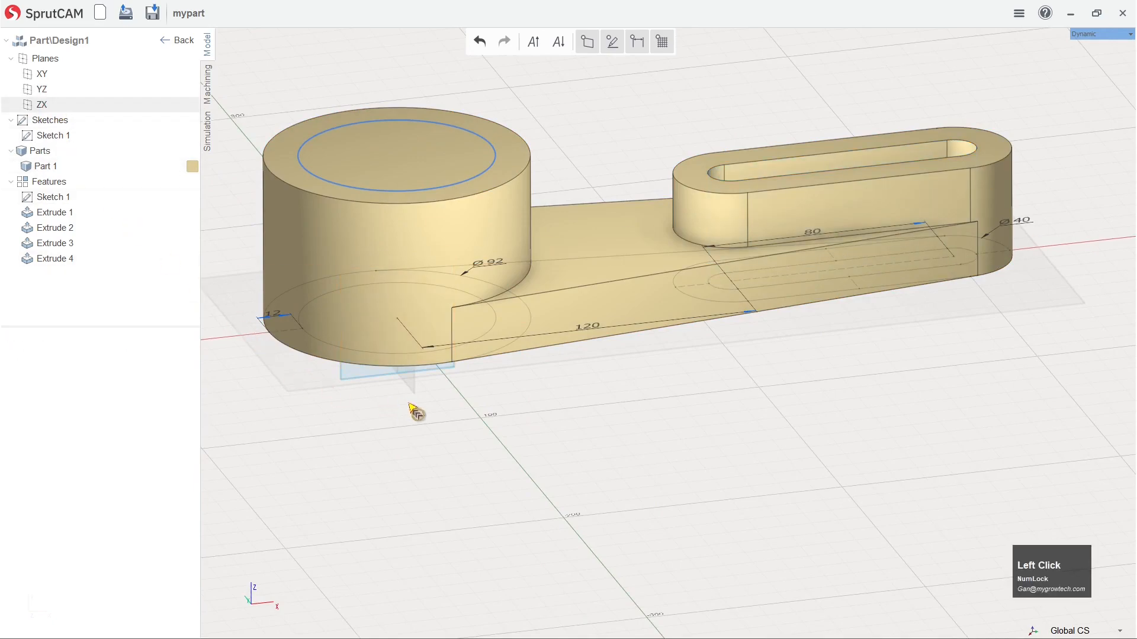
right_click(351, 380)
left_click(361, 412)
right_click_drag(558, 465, 580, 438)
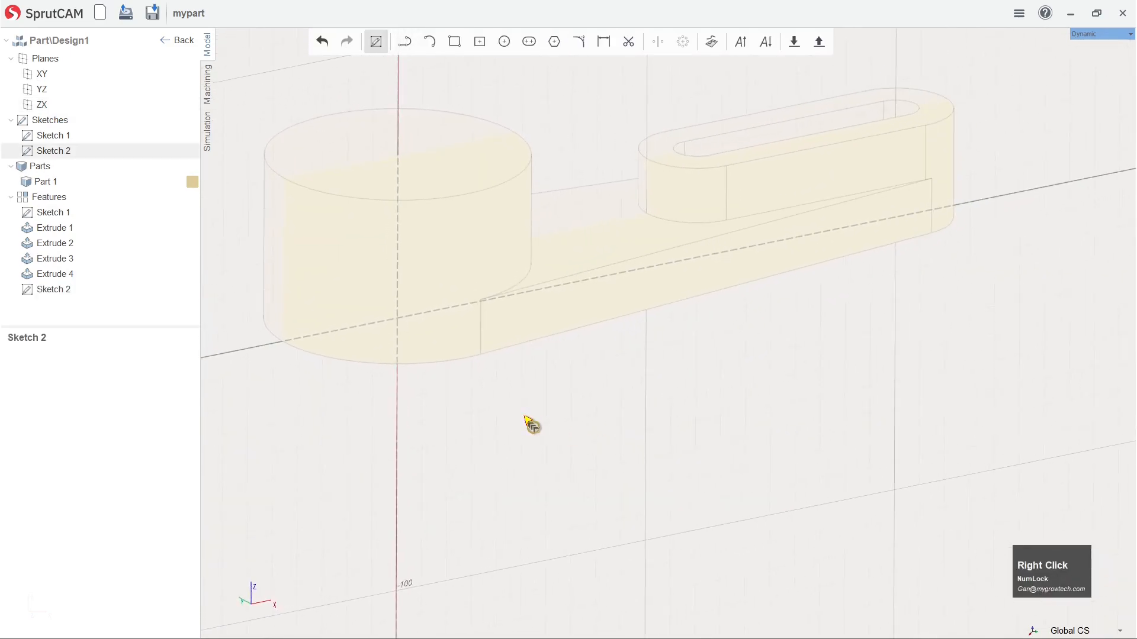
right_click_drag(634, 515, 685, 499)
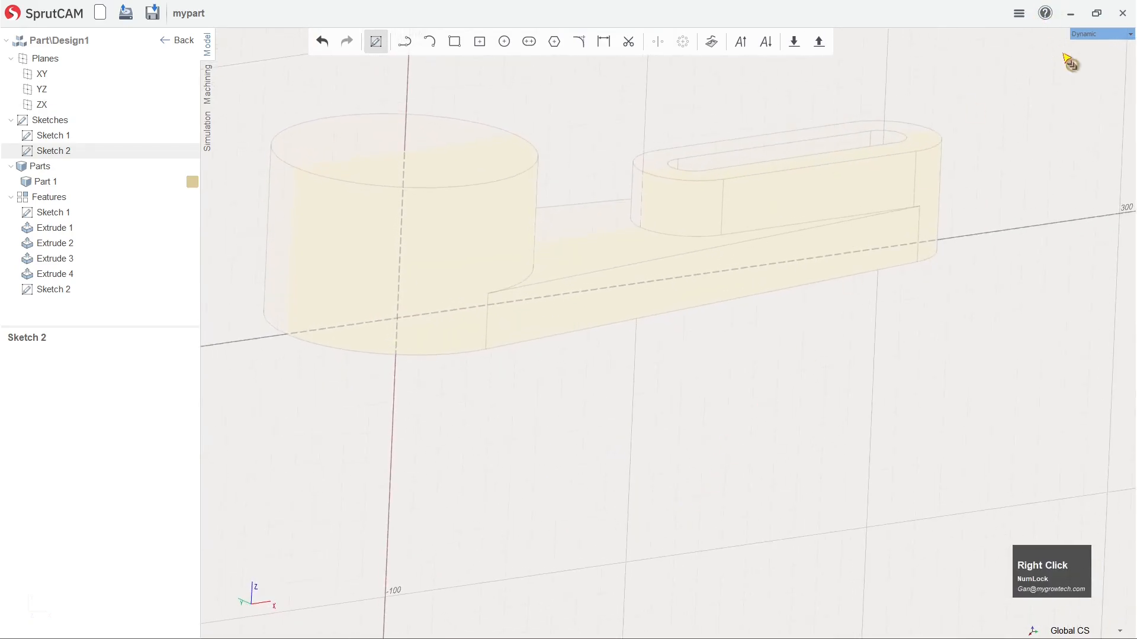
left_click(1111, 38)
mouse_move(1082, 47)
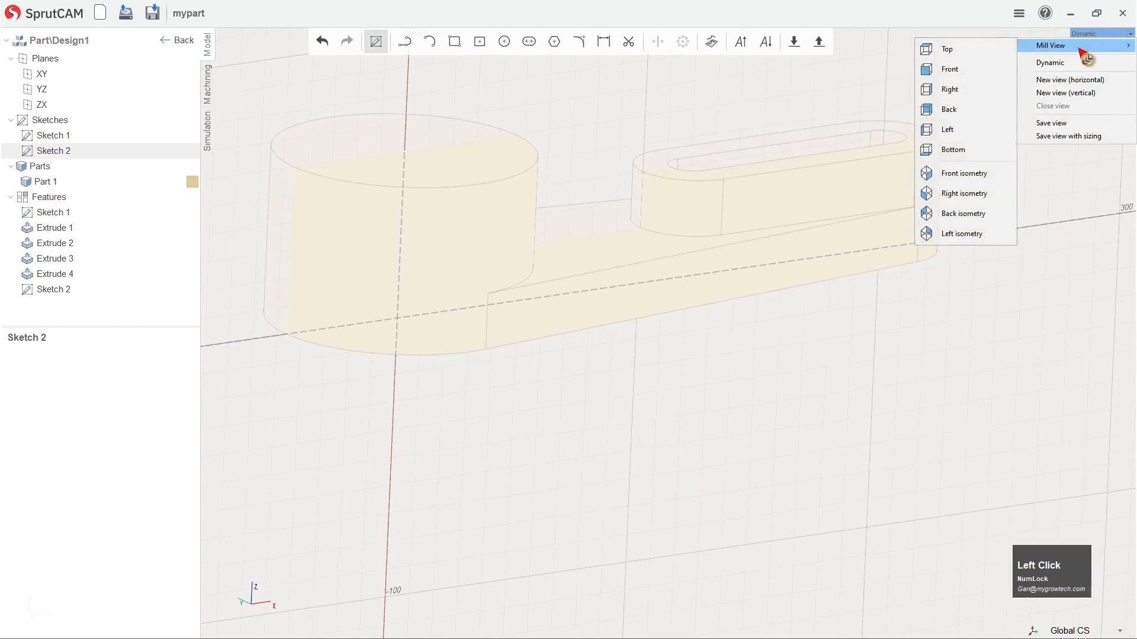
left_click(989, 76)
Draw a horizontal contour line about 65 long from the vertical axis inside the cylinder outward past its free side.
scroll(698, 337, "up", 3)
scroll(715, 349, "down", 3)
scroll(718, 353, "down", 8)
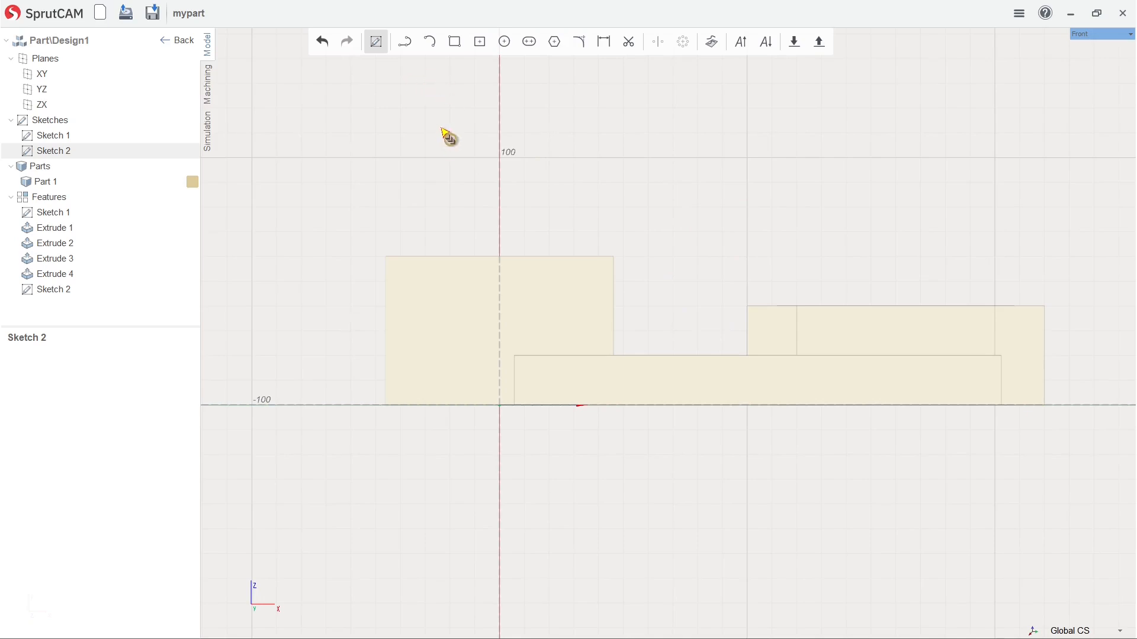
left_click(405, 42)
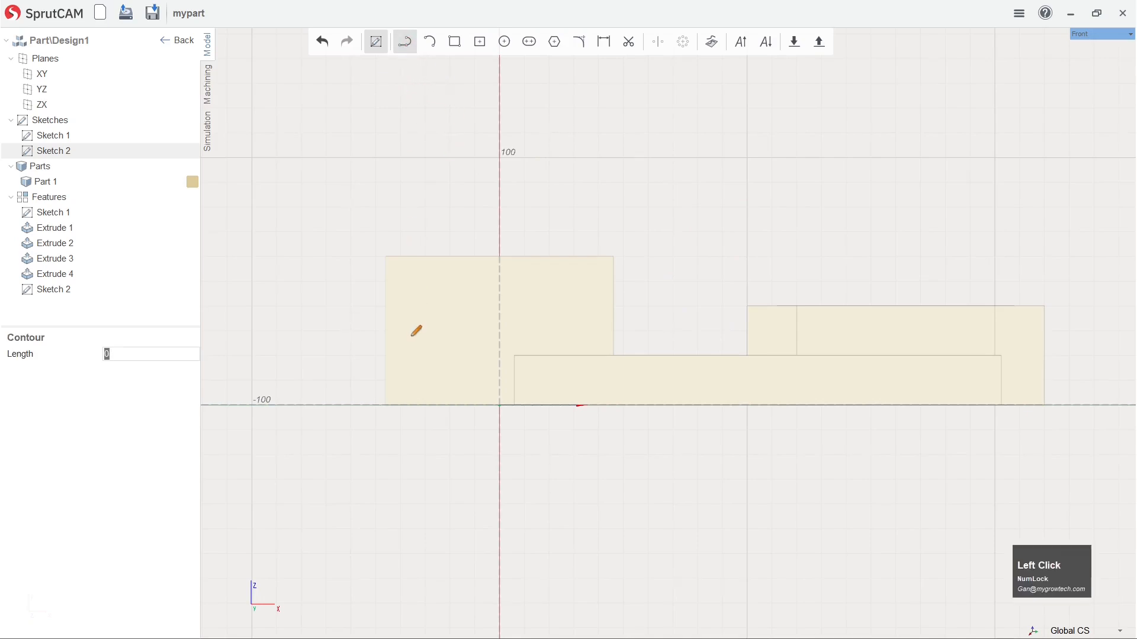
left_click(499, 279)
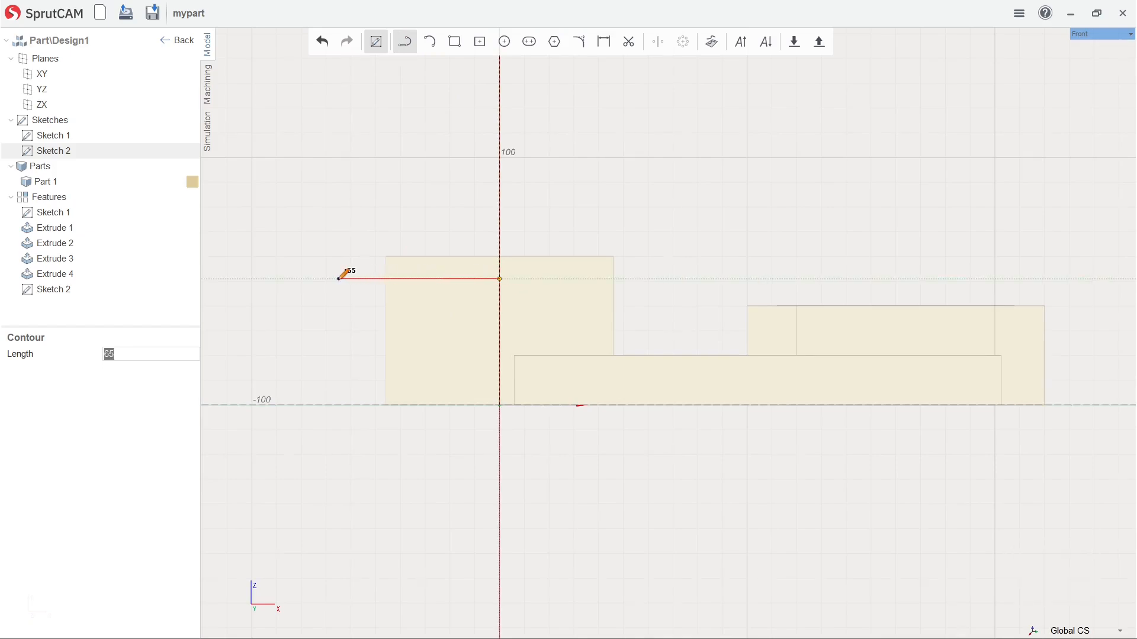
left_click(336, 278)
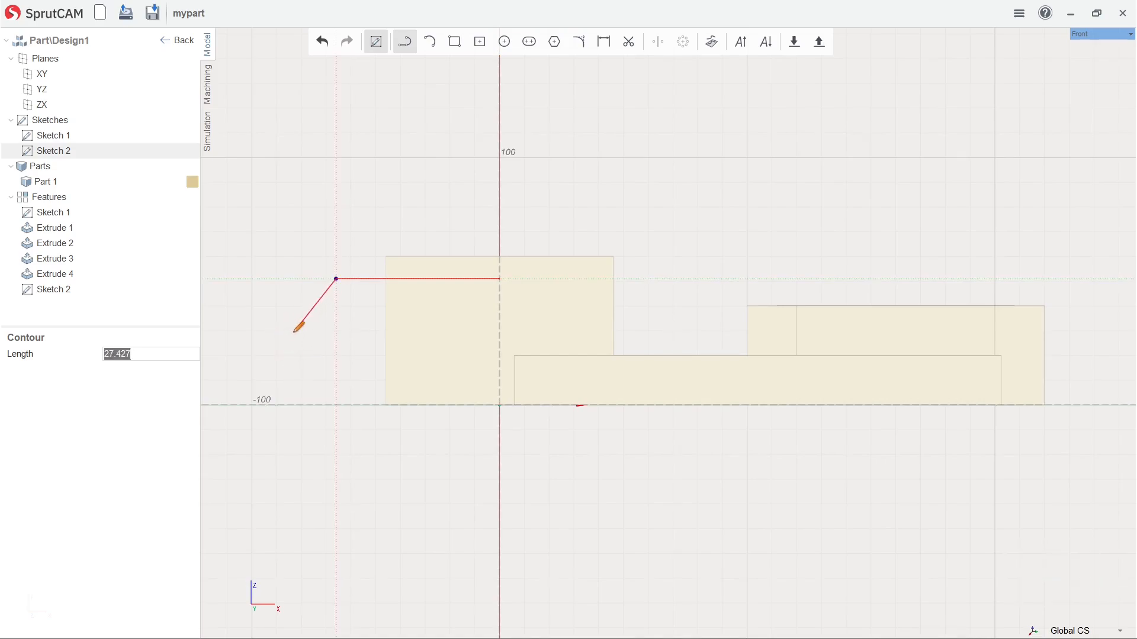
Continue the contour with a tangent semicircle about 33 across, a parallel line back to the axis, and a closing vertical line.
key("space")
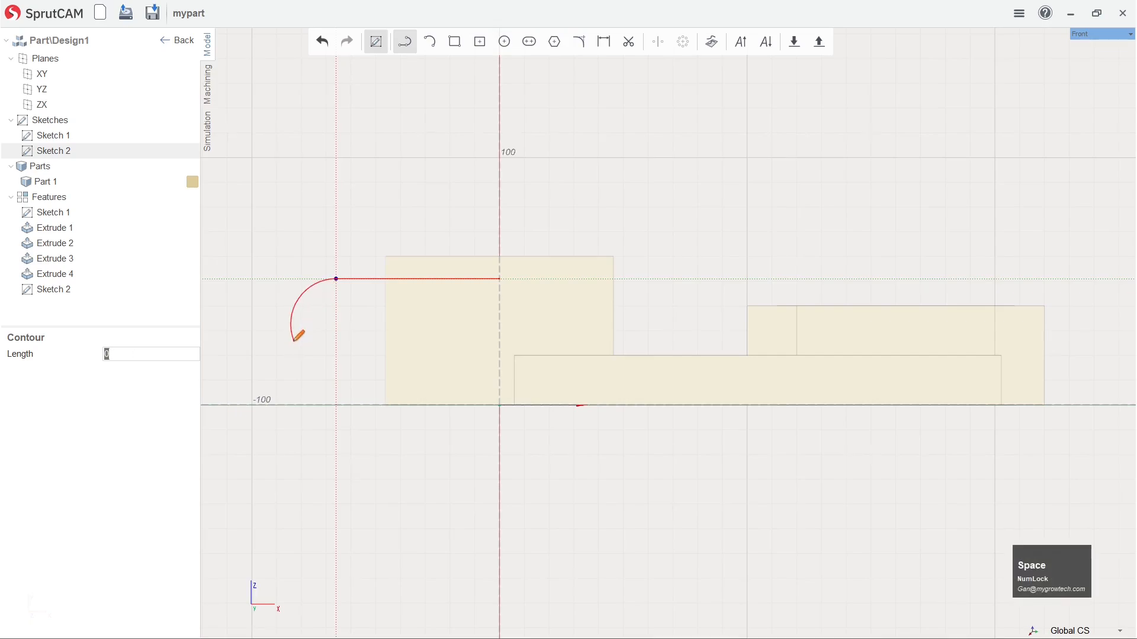
left_click(336, 360)
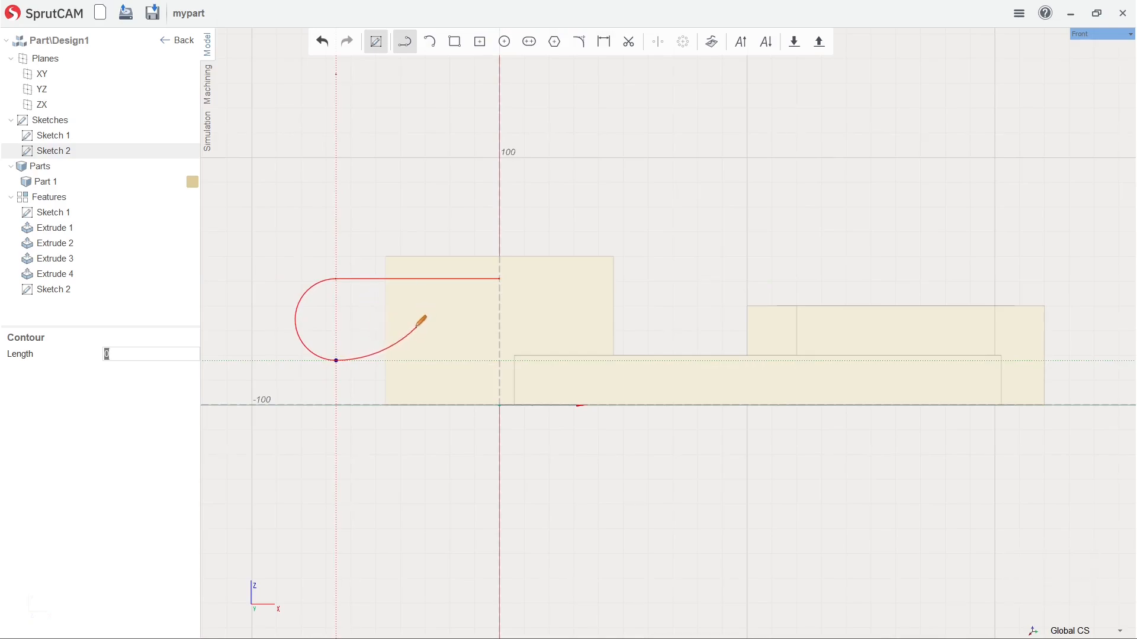
key("space")
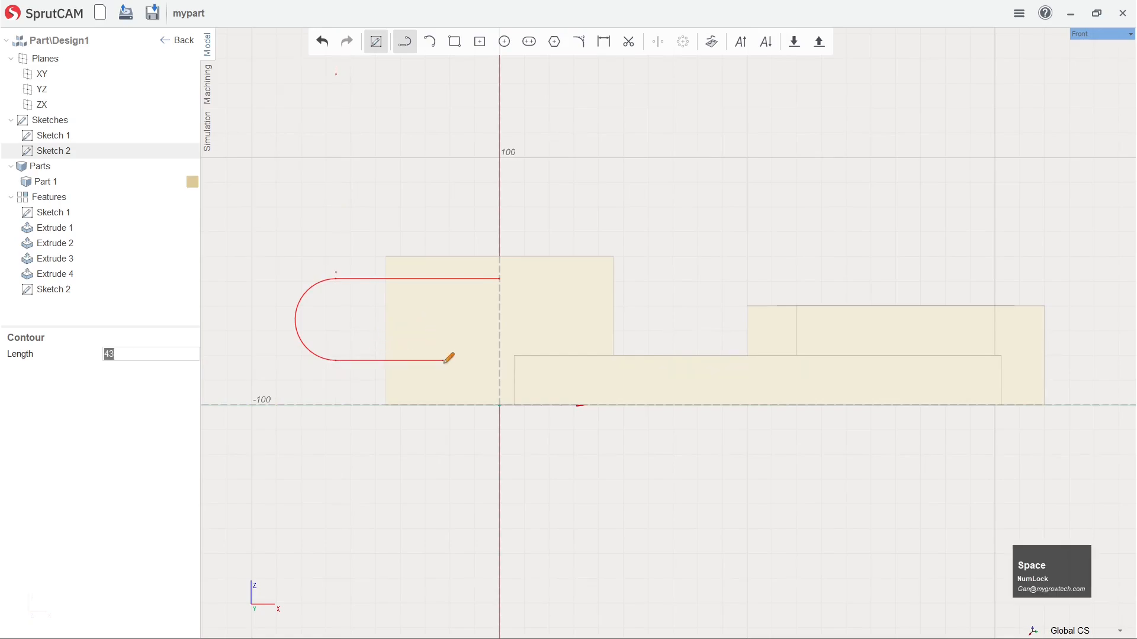
left_click(500, 360)
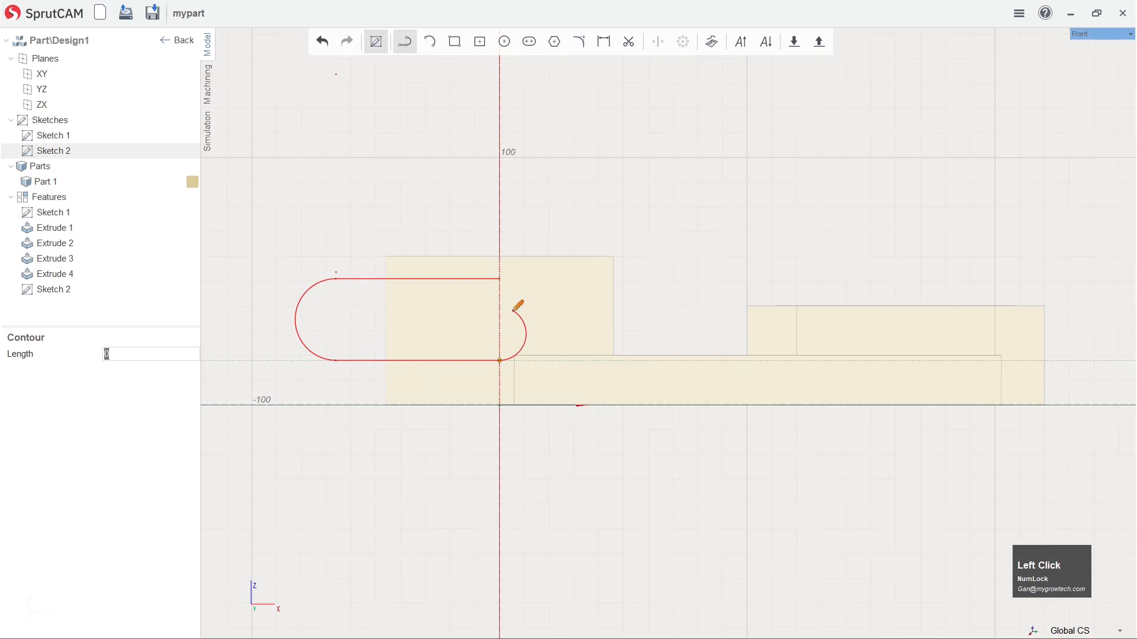
key("space")
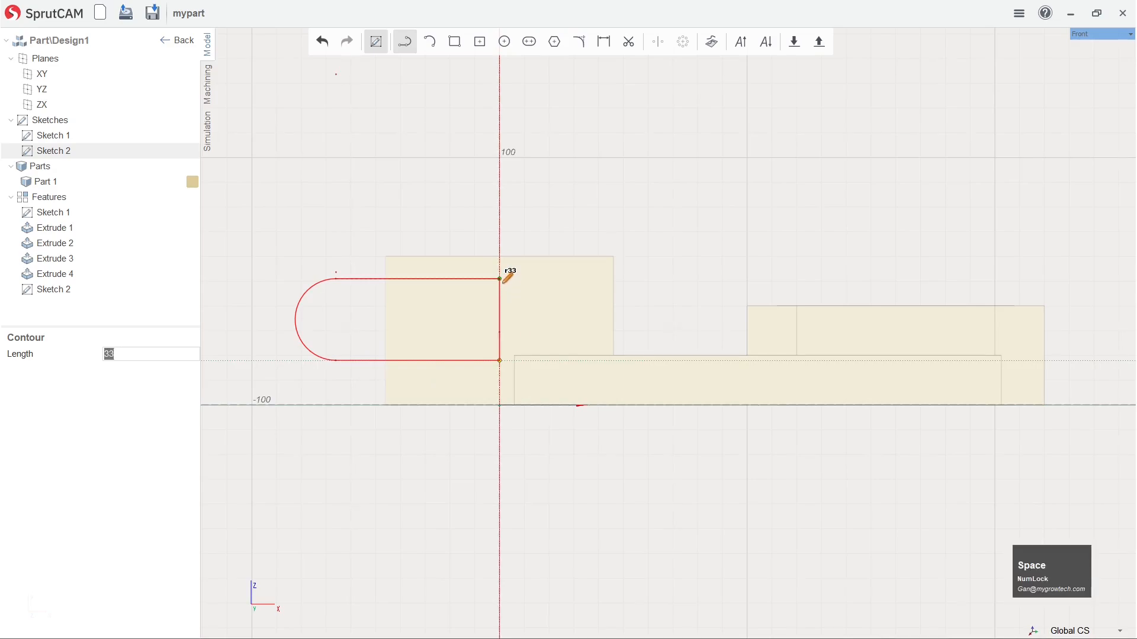
left_click(499, 279)
Import the cylinder's outer face into the sketch as curves with Import curve.
scroll(305, 355, "down", 3)
scroll(240, 229, "down", 1)
scroll(581, 331, "up", 1)
scroll(585, 327, "up", 1)
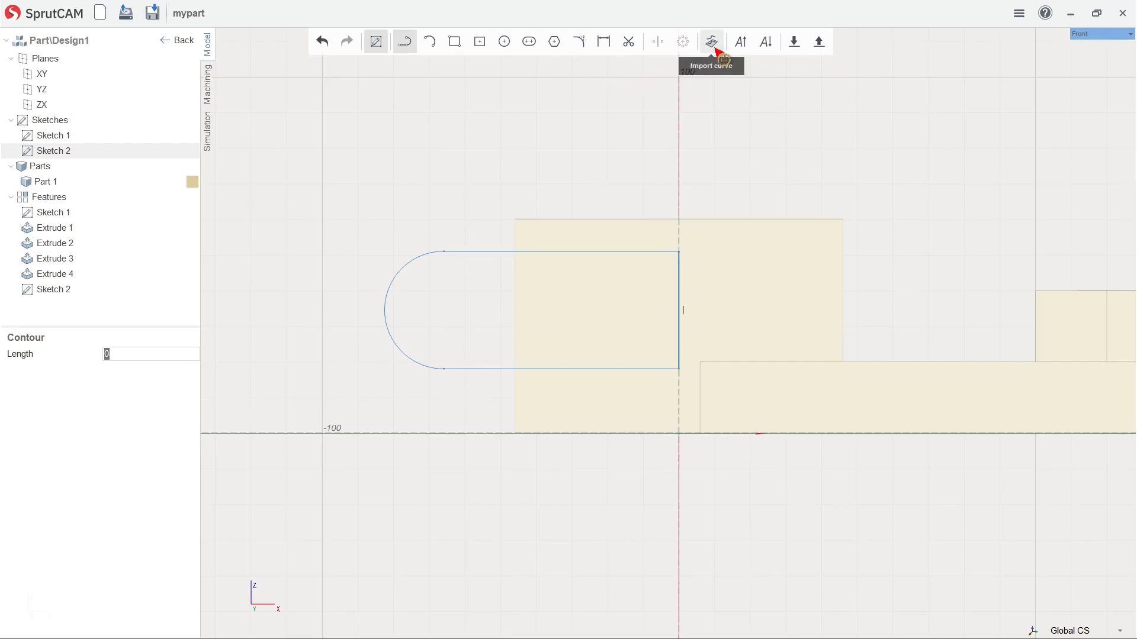
left_click(718, 51)
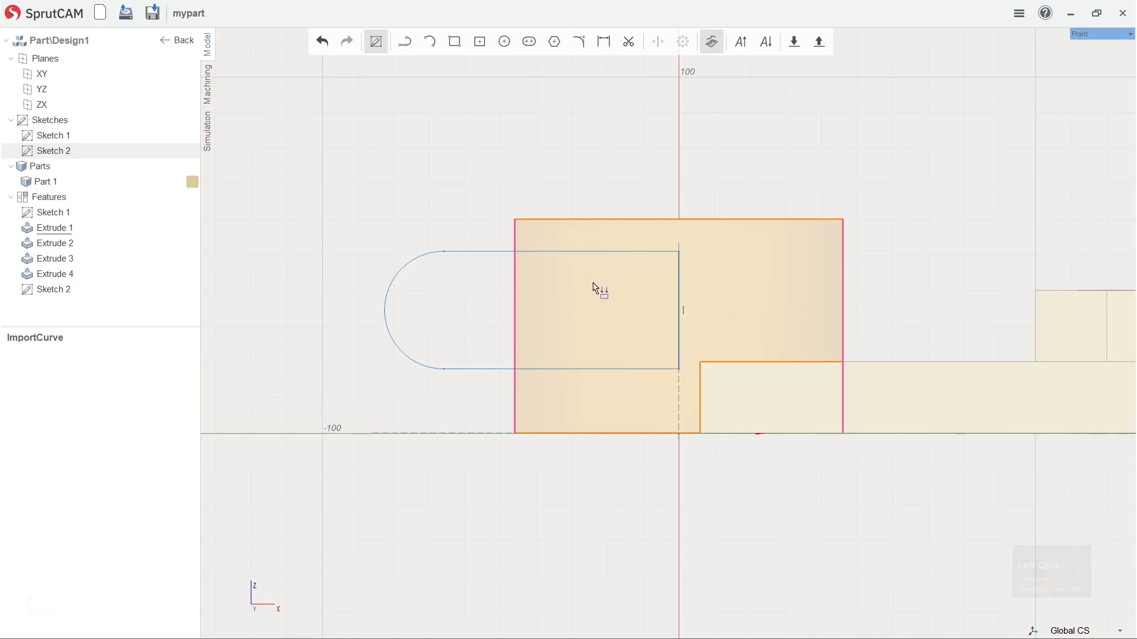
right_click_drag(596, 286, 637, 329)
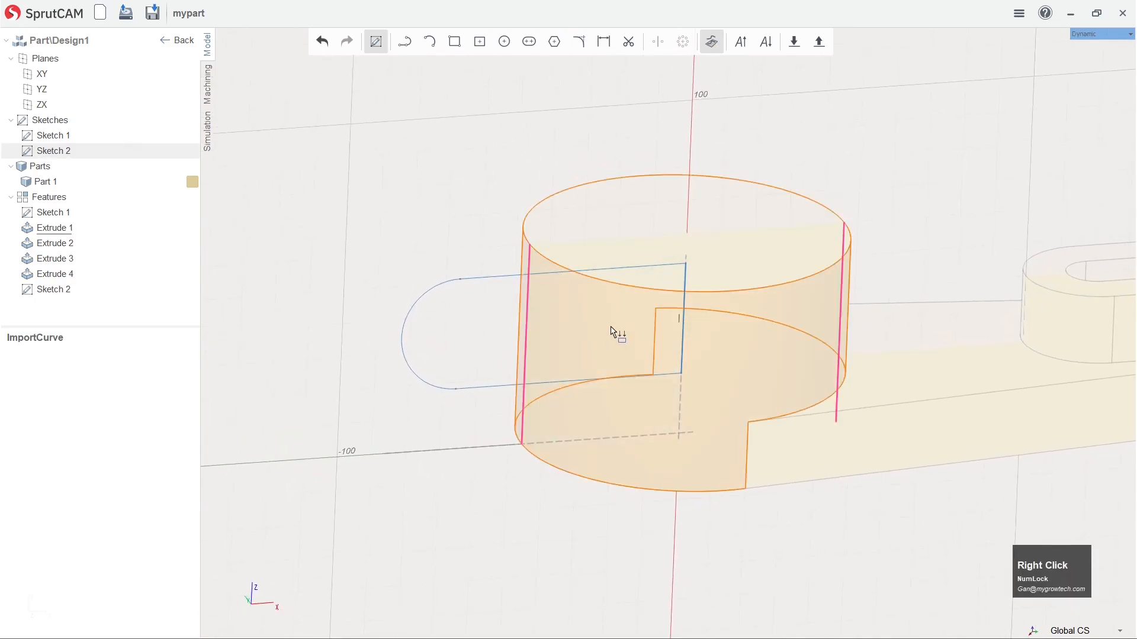
left_click(582, 315)
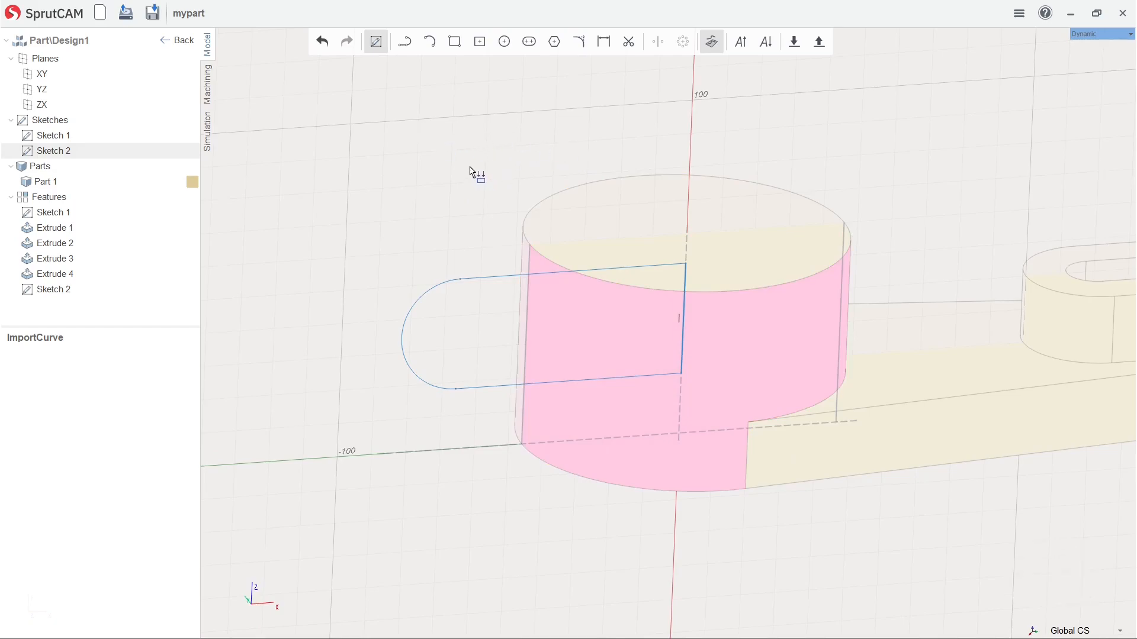
left_click(717, 45)
Change the imported cylinder side line that crosses the rounded contour to the Construction line type.
mouse_move(480, 245)
right_mouse_down()
mouse_move(418, 165)
mouse_move(409, 186)
mouse_move(472, 205)
right_mouse_up()
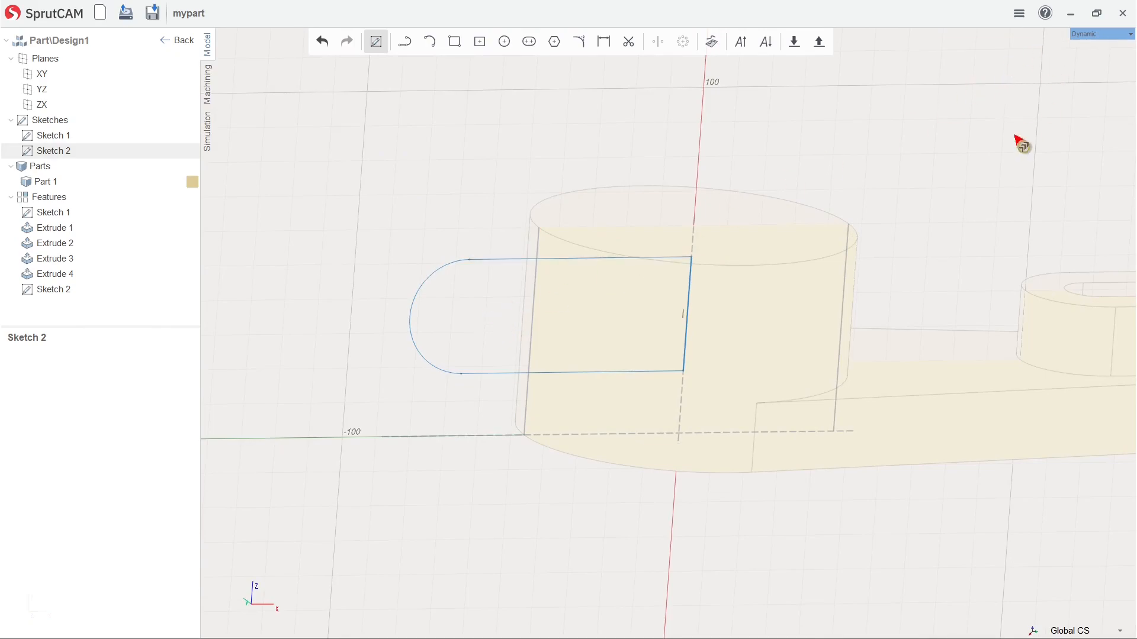
mouse_move(959, 272)
right_mouse_down()
mouse_move(923, 237)
mouse_move(924, 249)
right_mouse_up()
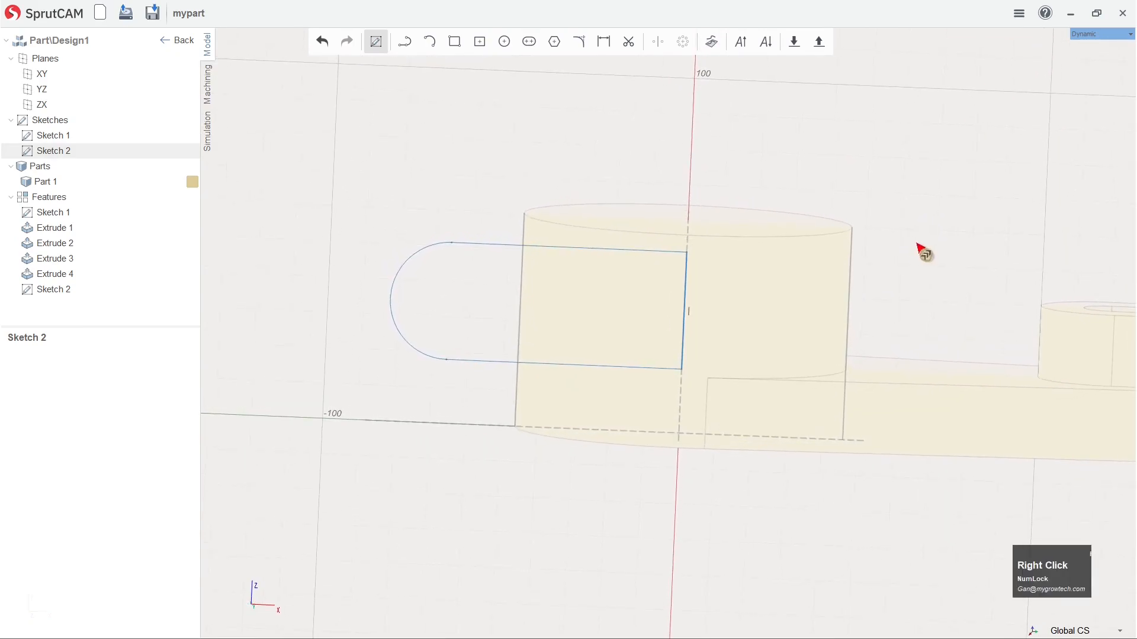
scroll(574, 260, "down", 2)
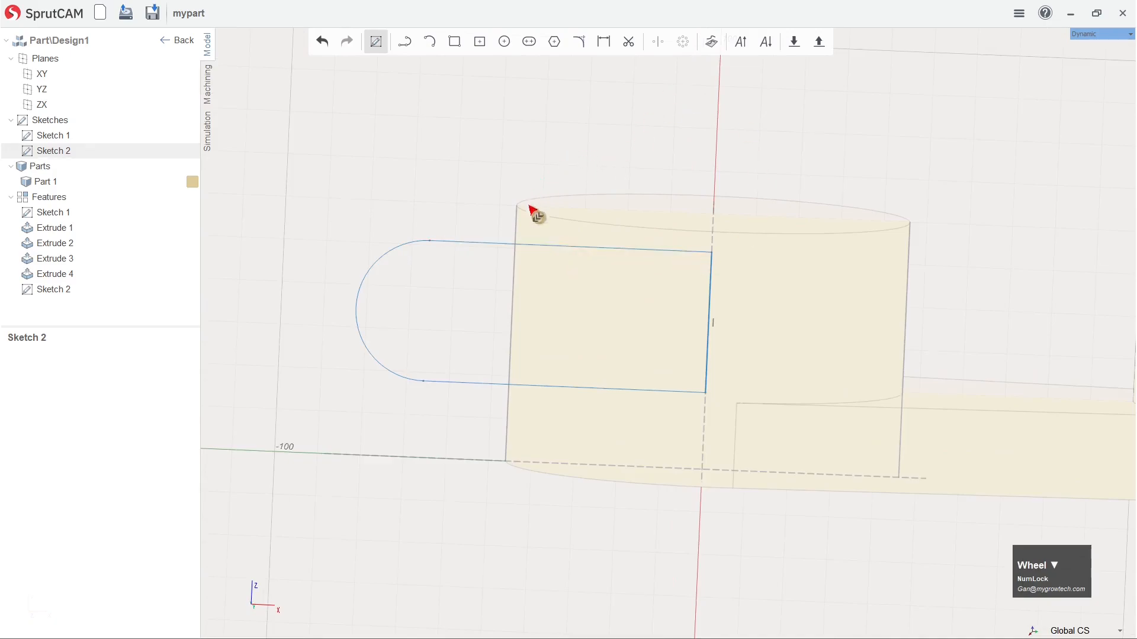
left_click(517, 227)
left_click(542, 256)
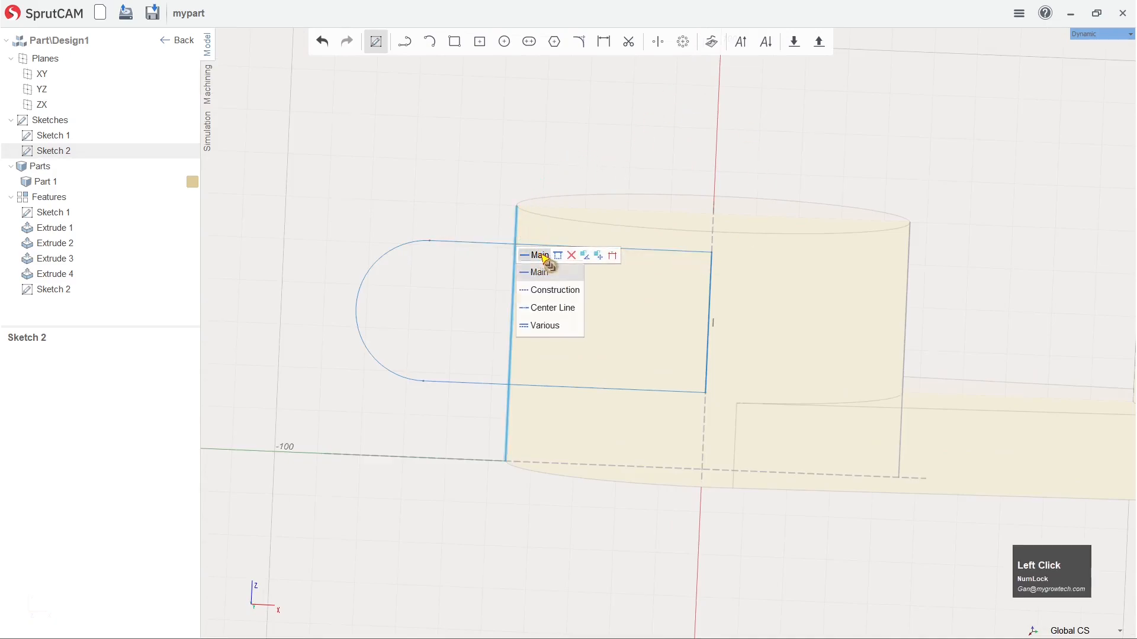
left_click(570, 294)
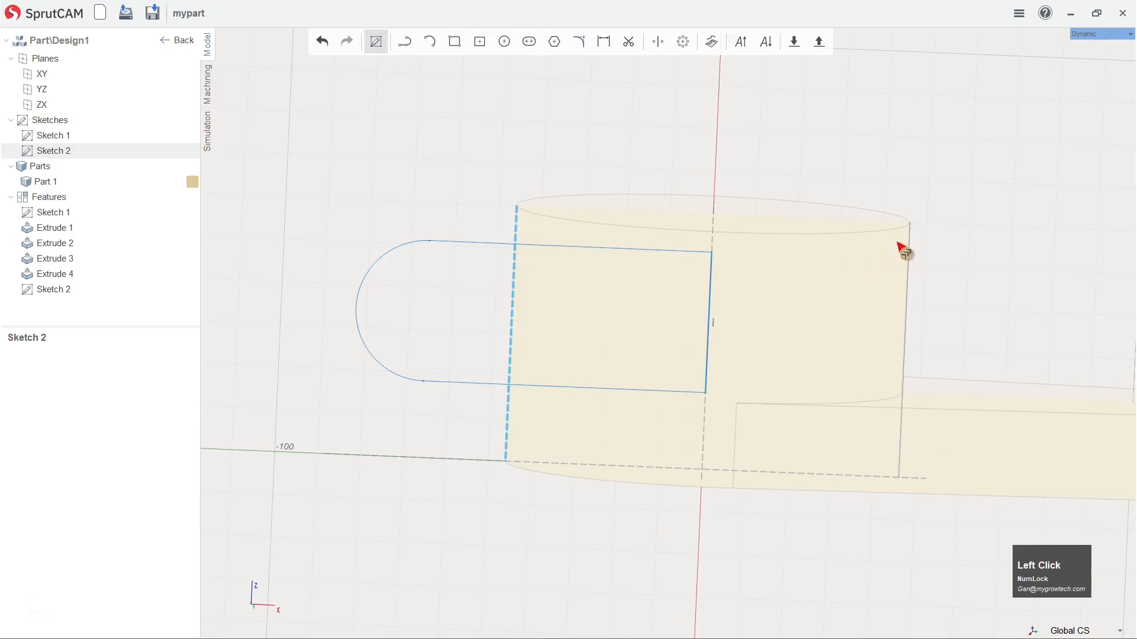
Change the imported cylinder side line away from the rounded contour to the Construction line type.
left_click(914, 252)
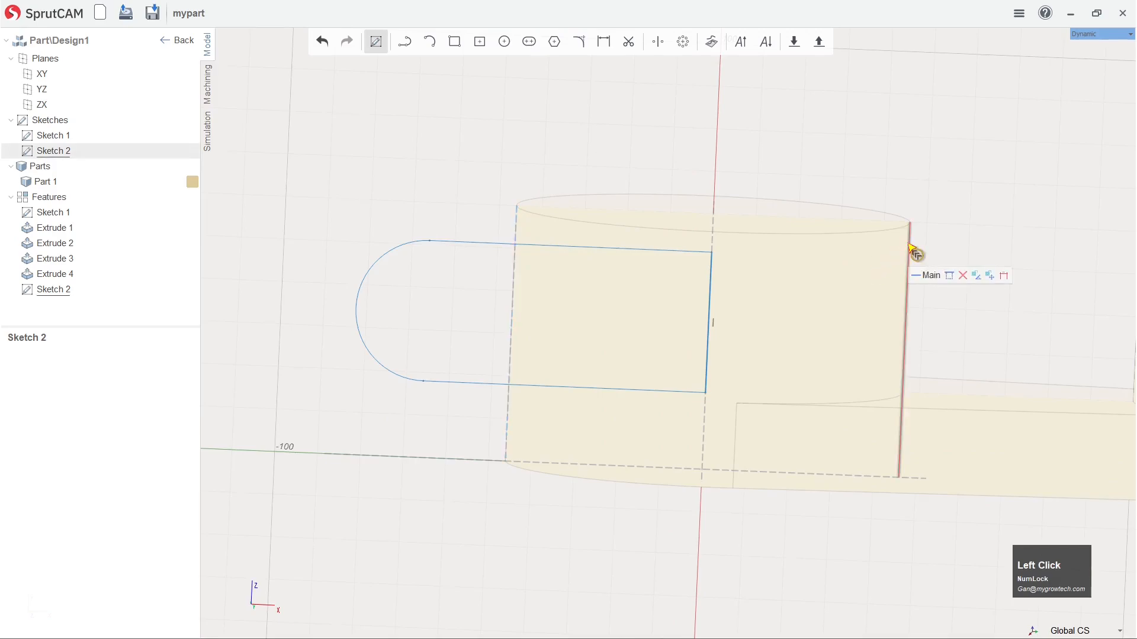
left_click(928, 276)
left_click(957, 316)
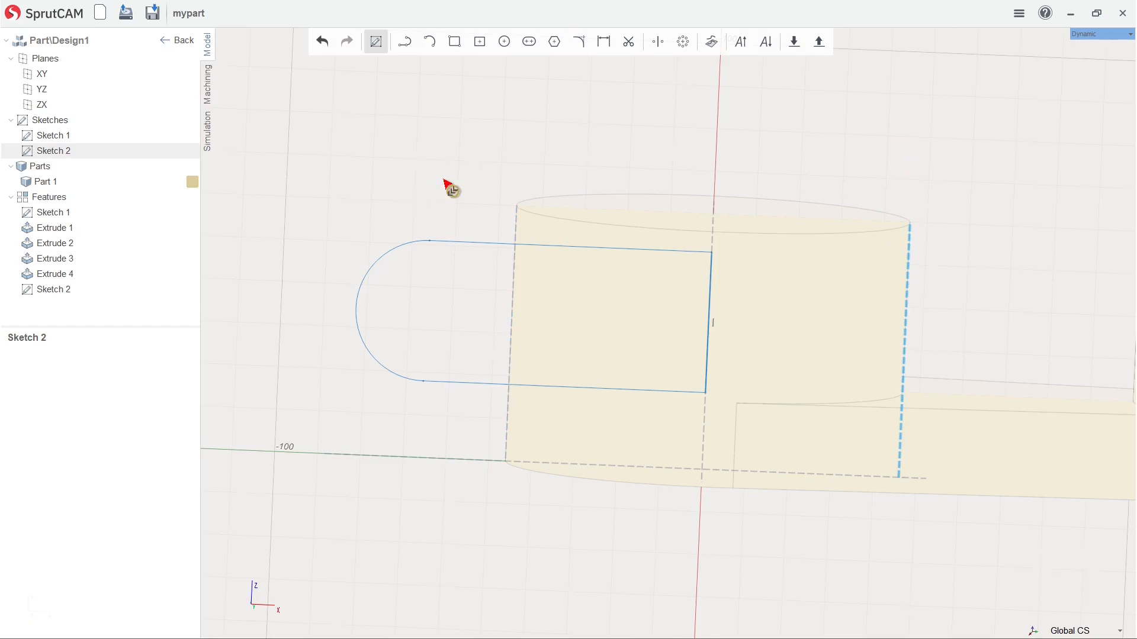
Draw a circle about 12 in diameter centred on the contour's semicircular end.
left_click(504, 42)
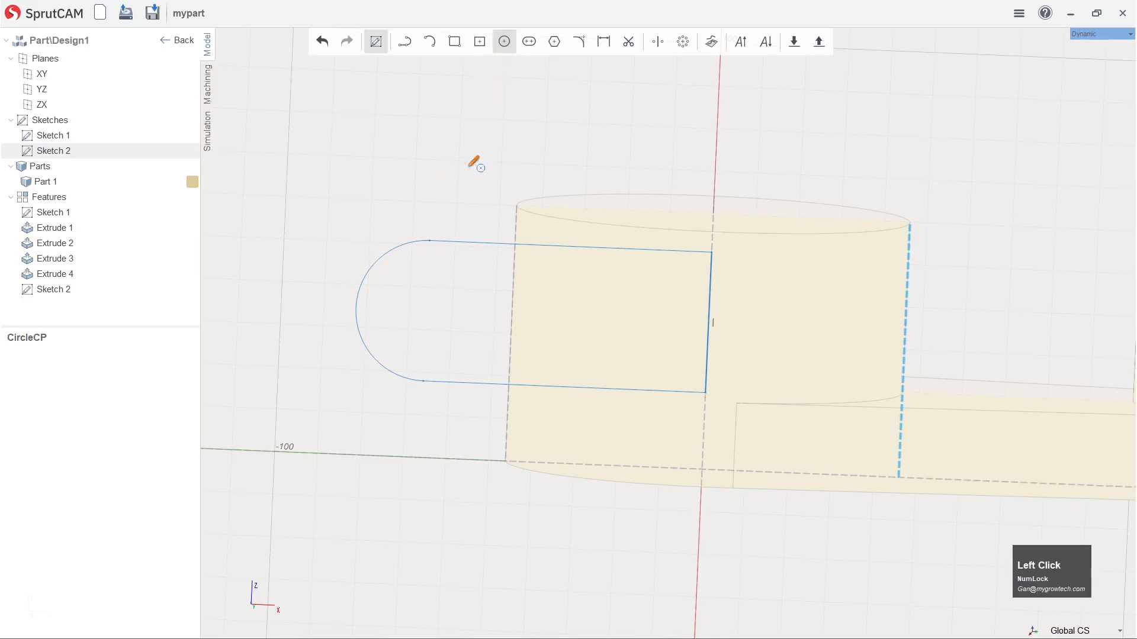
left_click(425, 310)
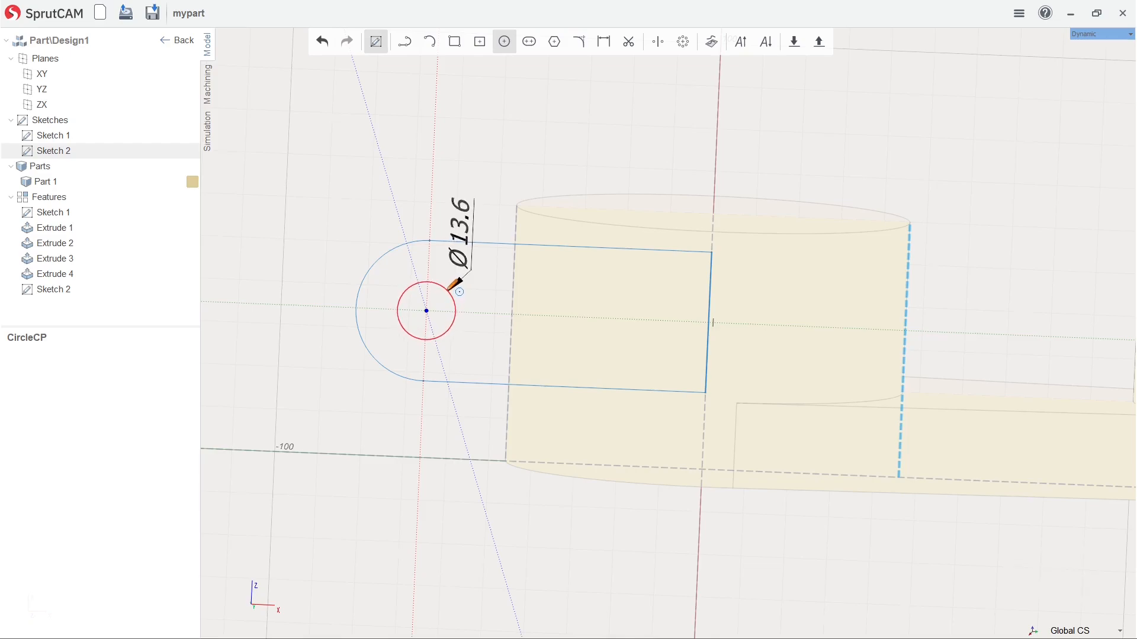
left_click(452, 286)
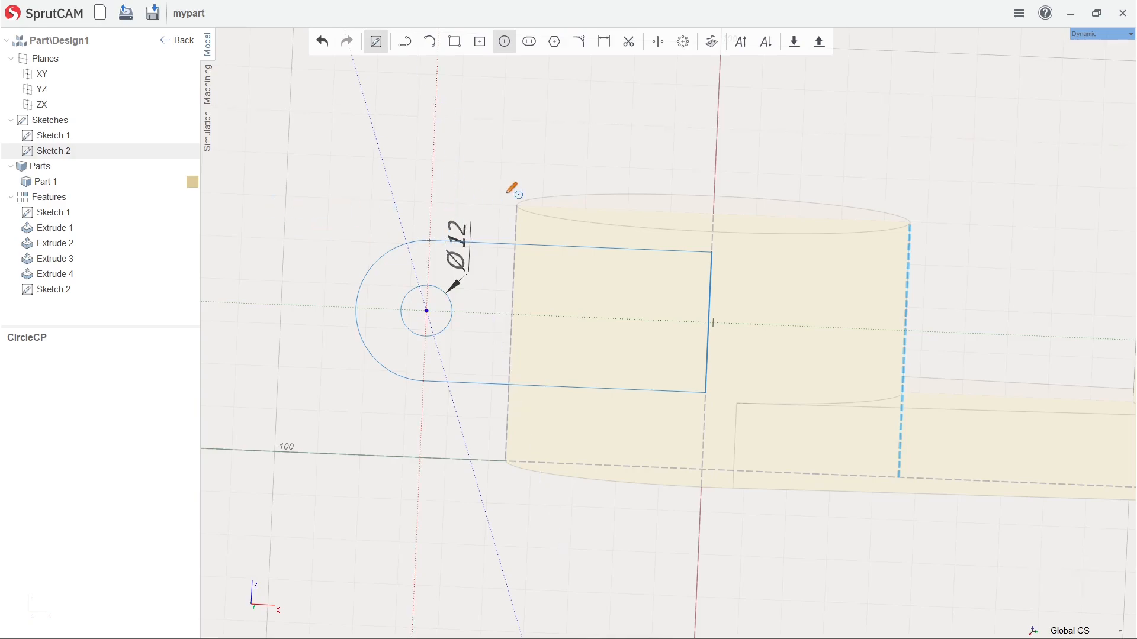
Draw a short horizontal line from the small circle's centre toward the rounded end and set its type to Construction.
left_click(405, 42)
left_click(426, 310)
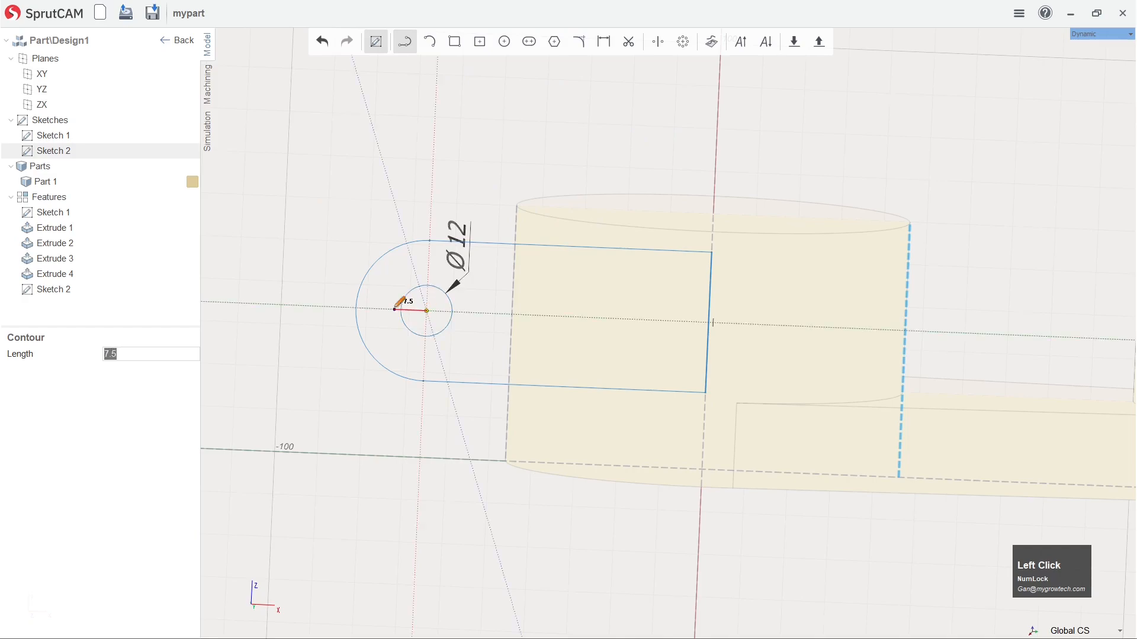
left_click(384, 308)
right_click(415, 258)
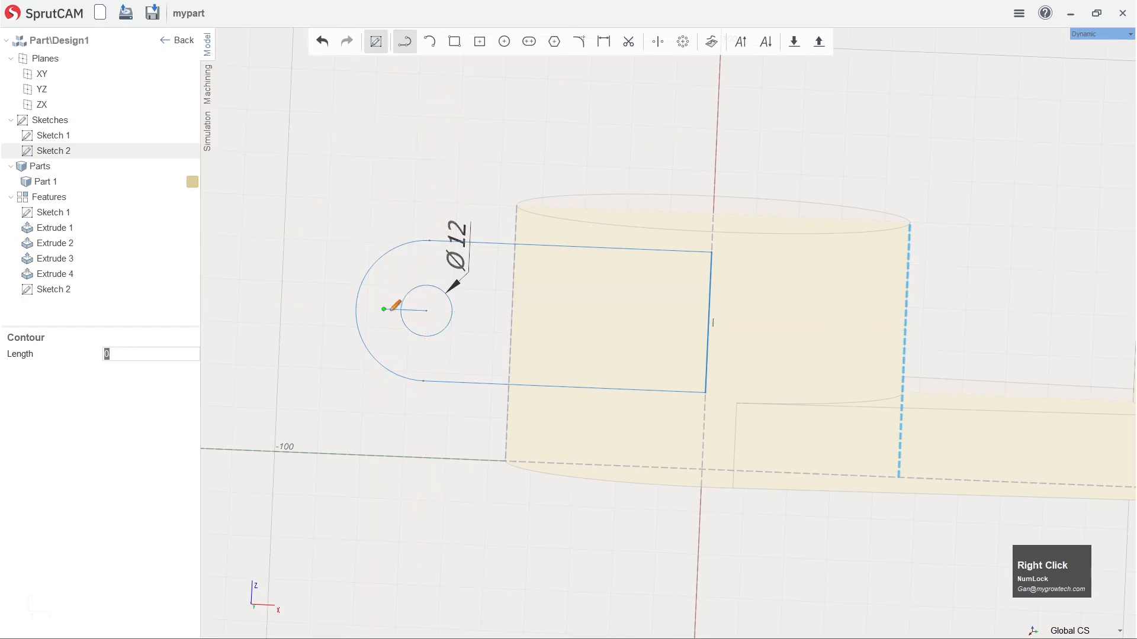
right_click(437, 122)
left_click(403, 309)
left_click(419, 341)
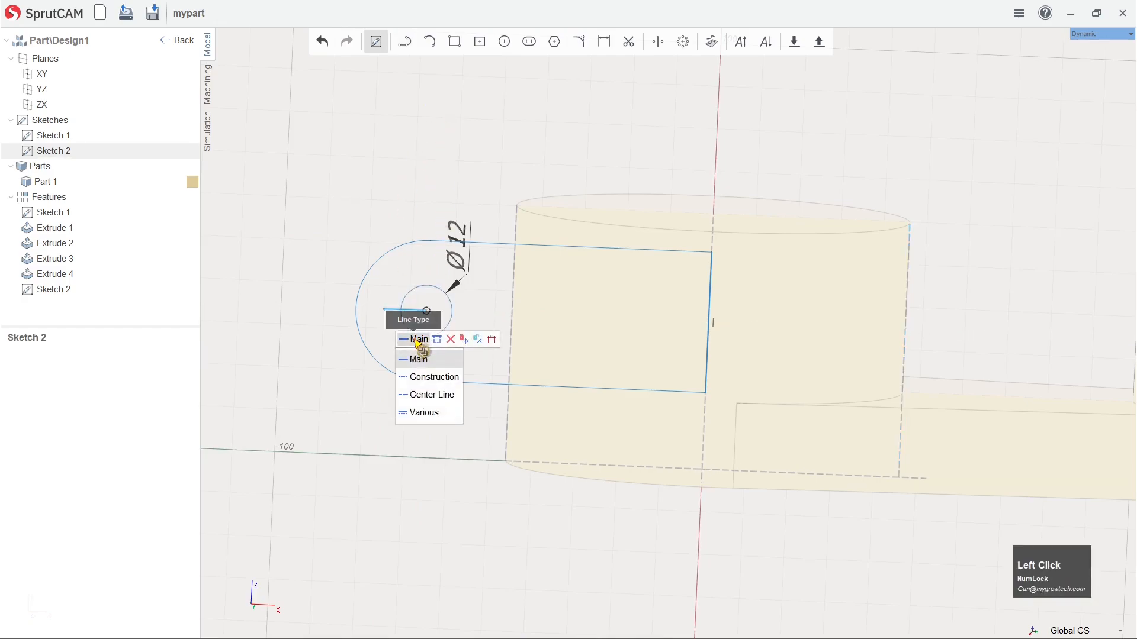
left_click(434, 379)
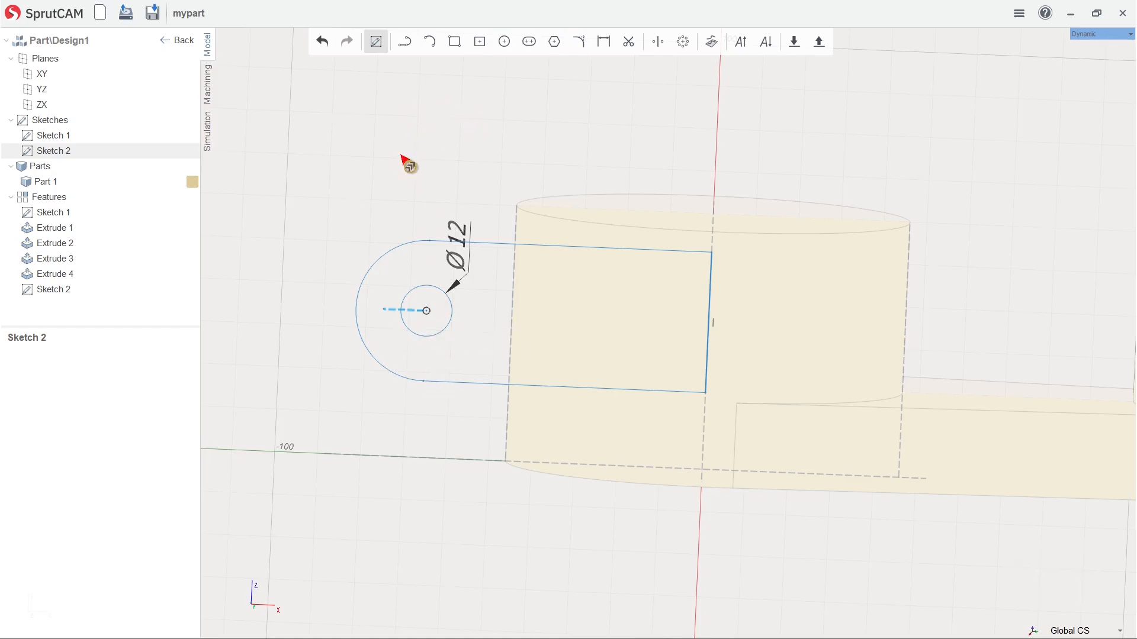
Apply a symmetry constraint to the two ends of the near cylinder side line about the short construction line.
right_click(395, 317)
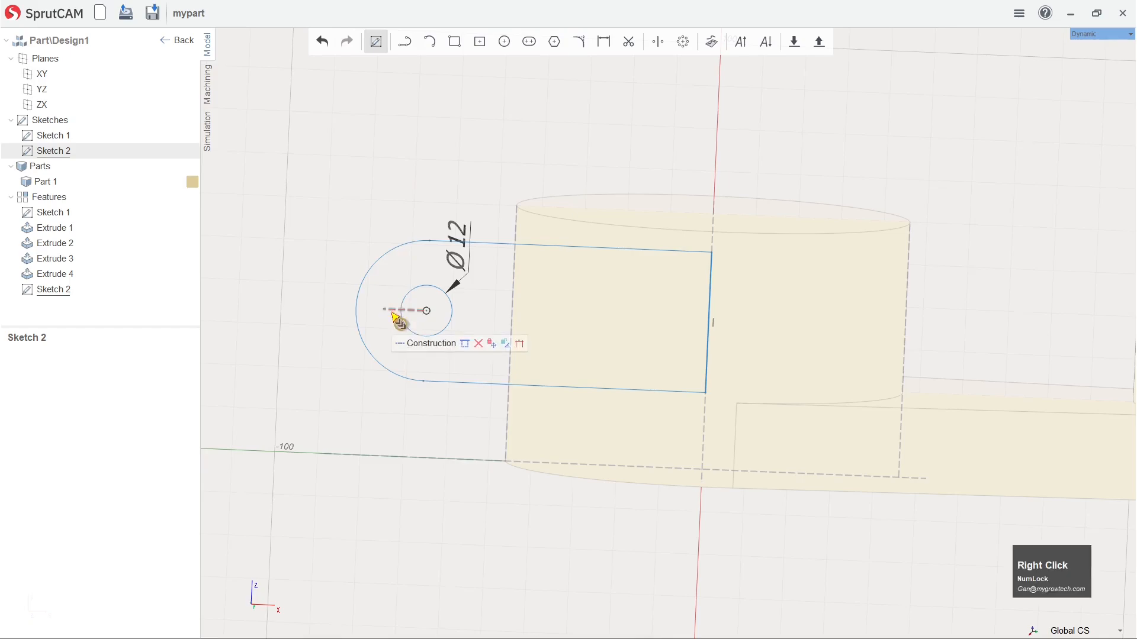
right_click(507, 463)
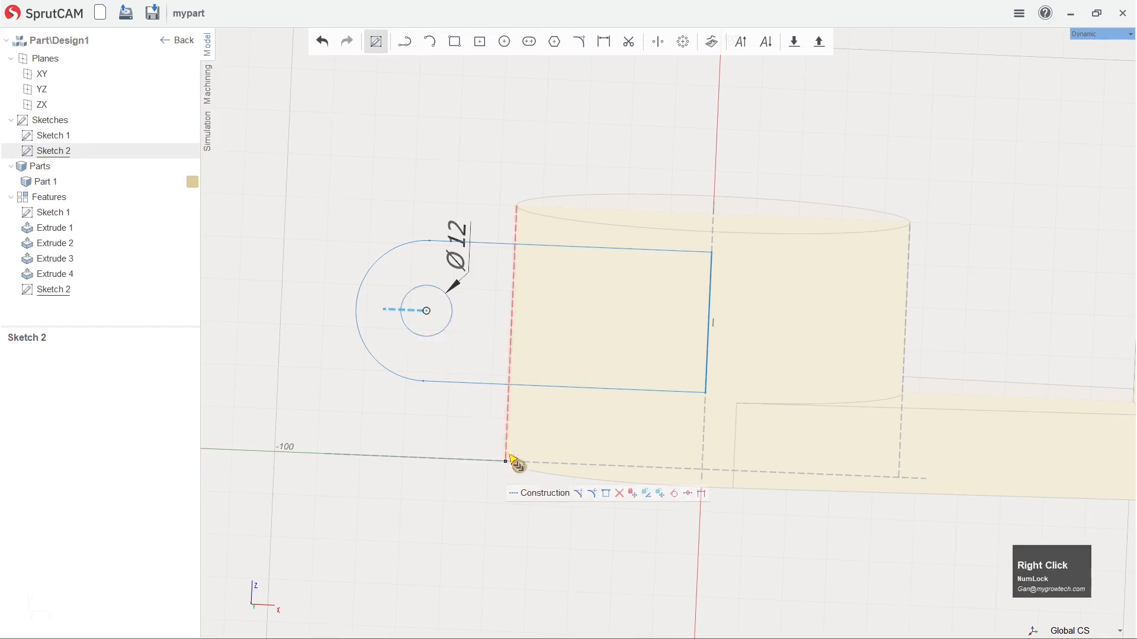
right_click(516, 207)
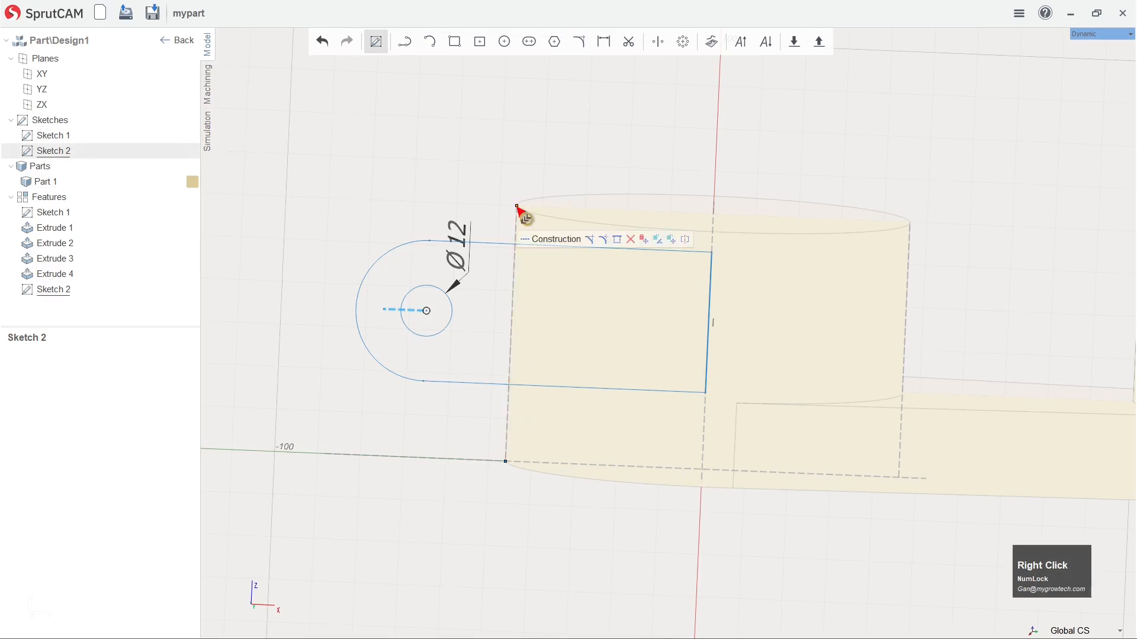
left_click(685, 240)
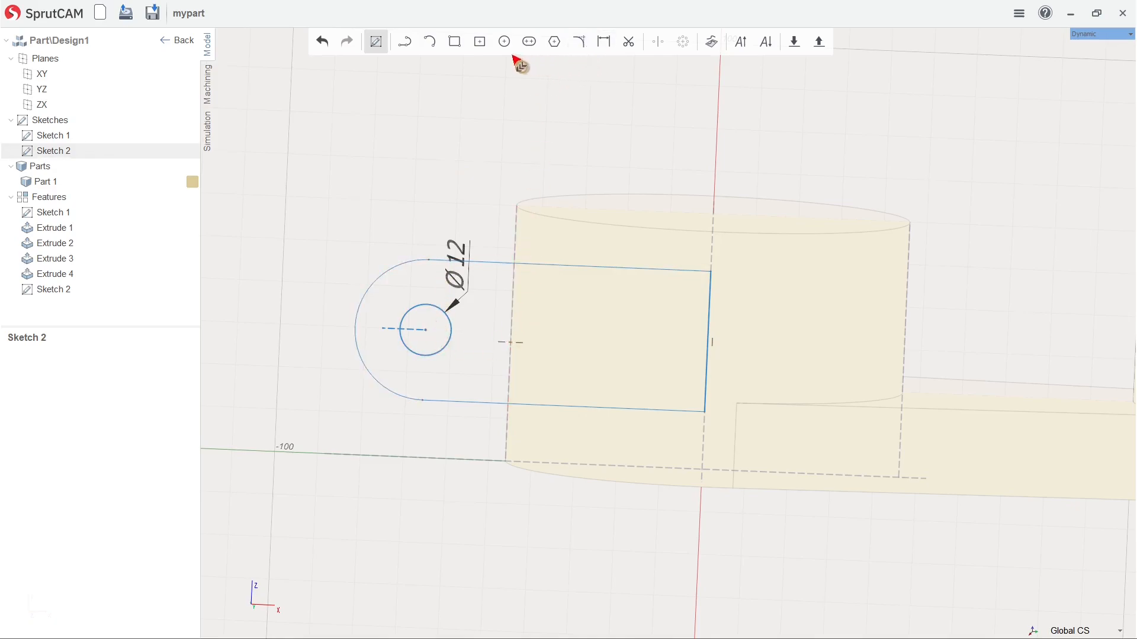
Dimension the distance from the near cylinder side line to the small circle's centre and set it to 18.
left_click(605, 43)
left_click(513, 299)
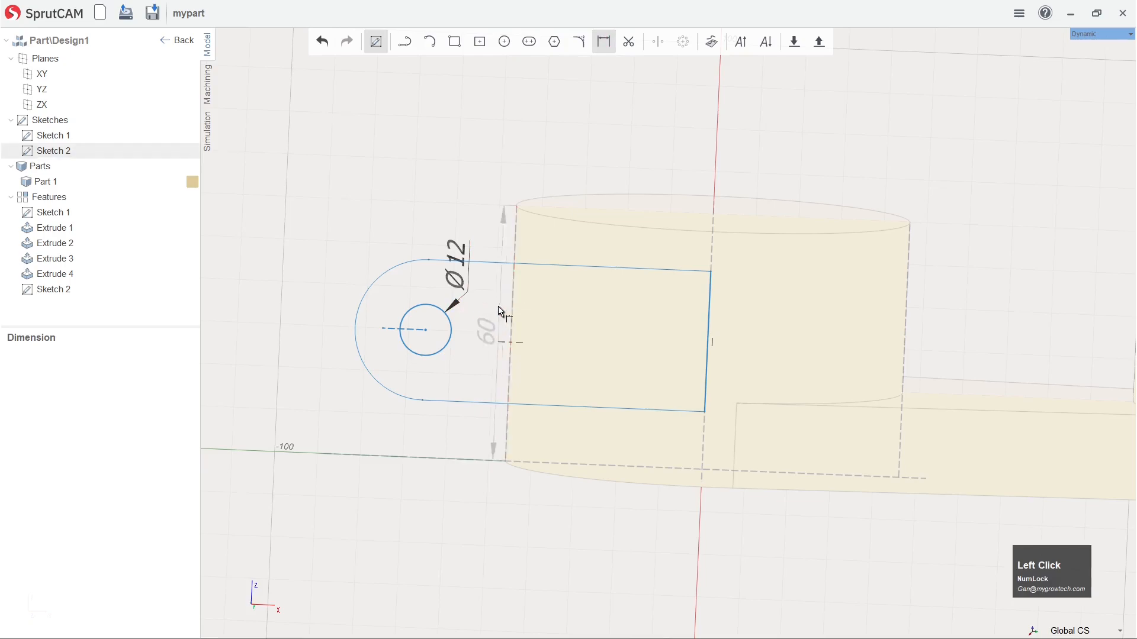
left_click(429, 334)
left_click(479, 198)
left_click(479, 206)
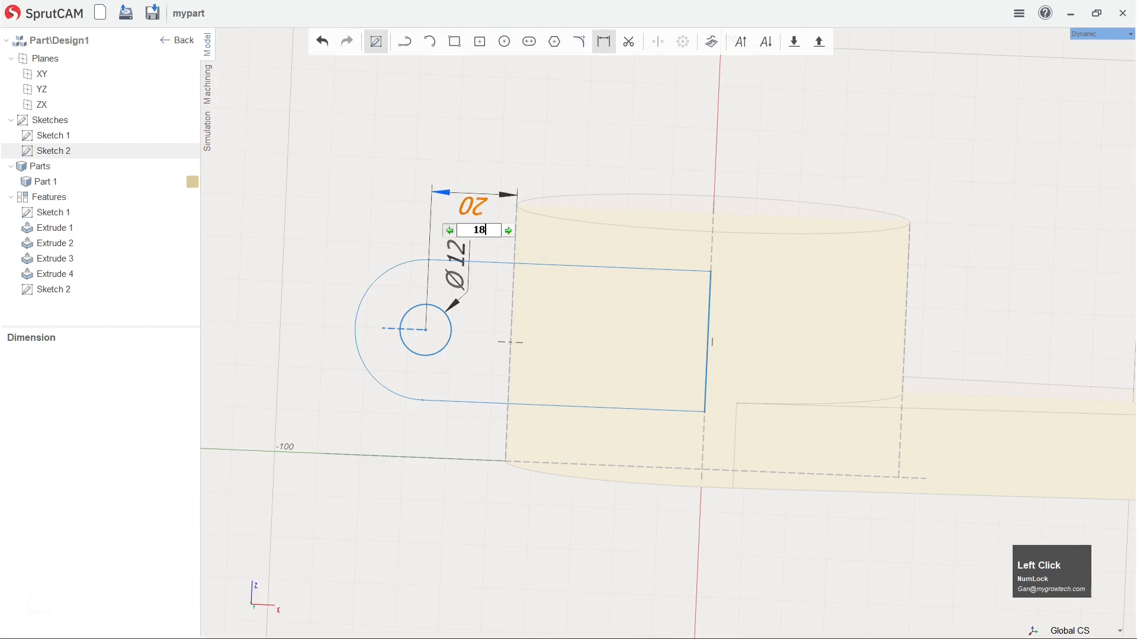
key("Return")
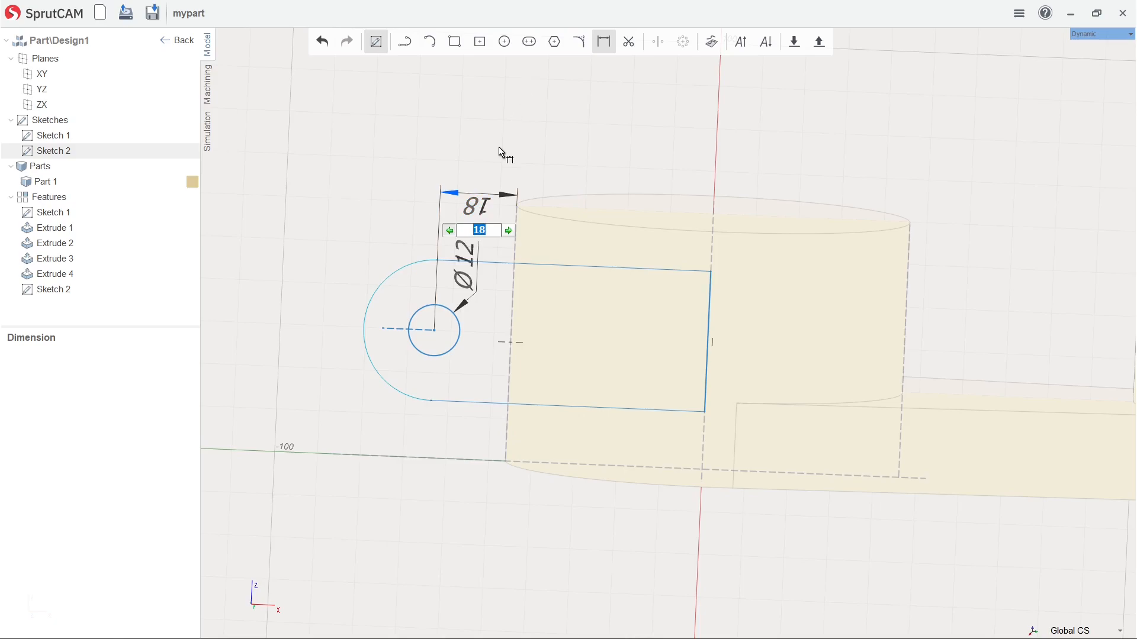
left_click(502, 153)
right_click_drag(492, 165, 491, 166)
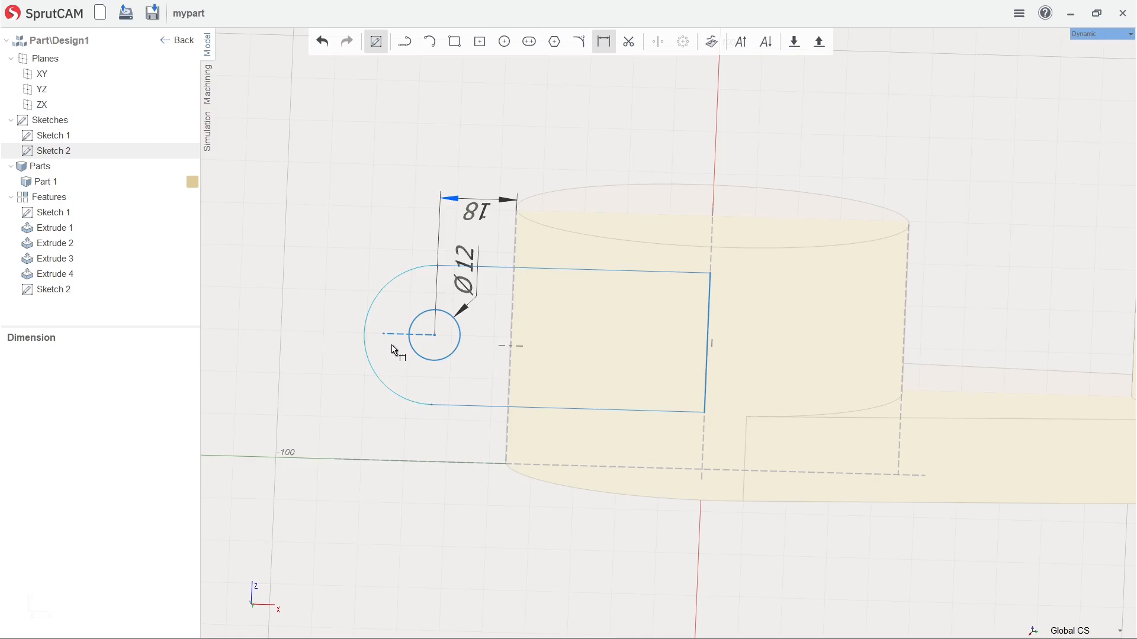
Dimension the contour's semicircular end and set its diameter to 31.
left_click(392, 288)
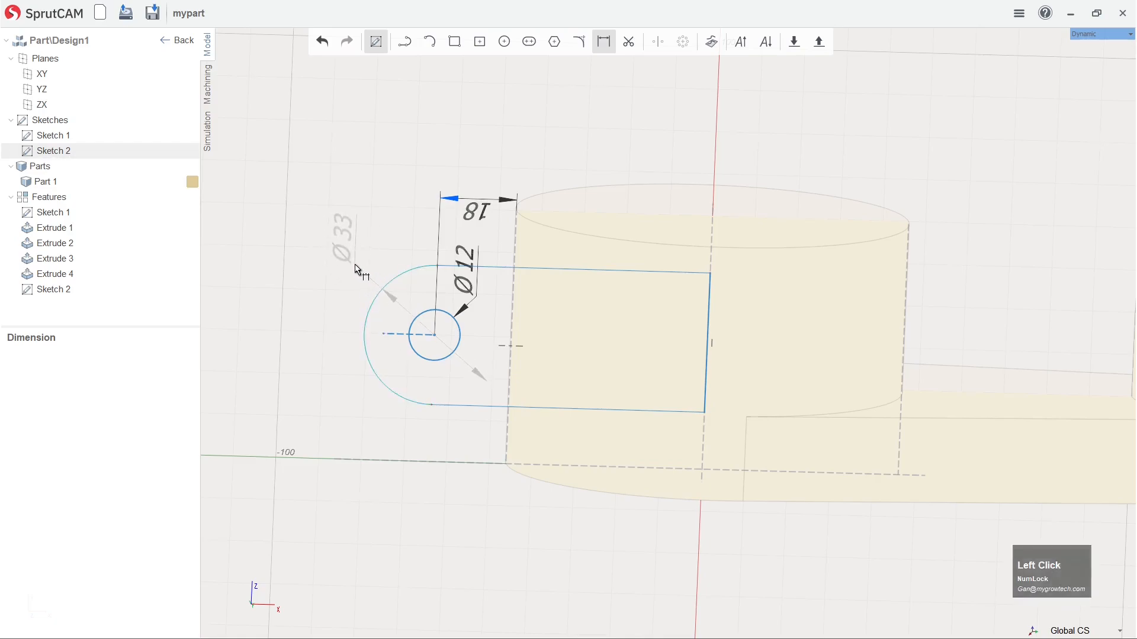
left_click(360, 254)
left_click(426, 452)
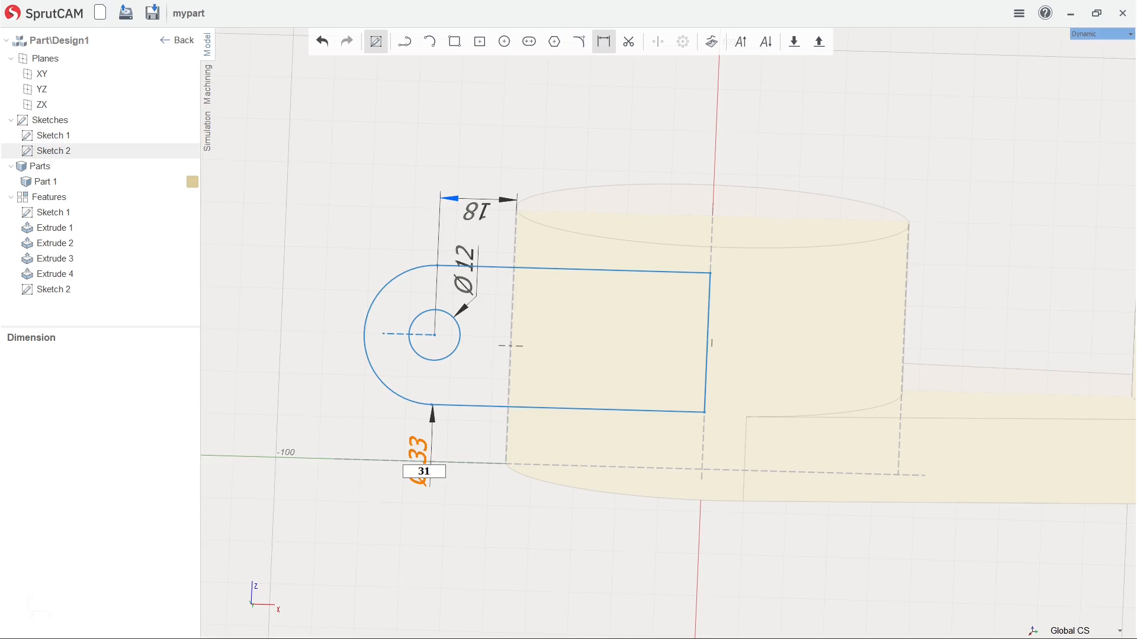
type("31")
key("Return")
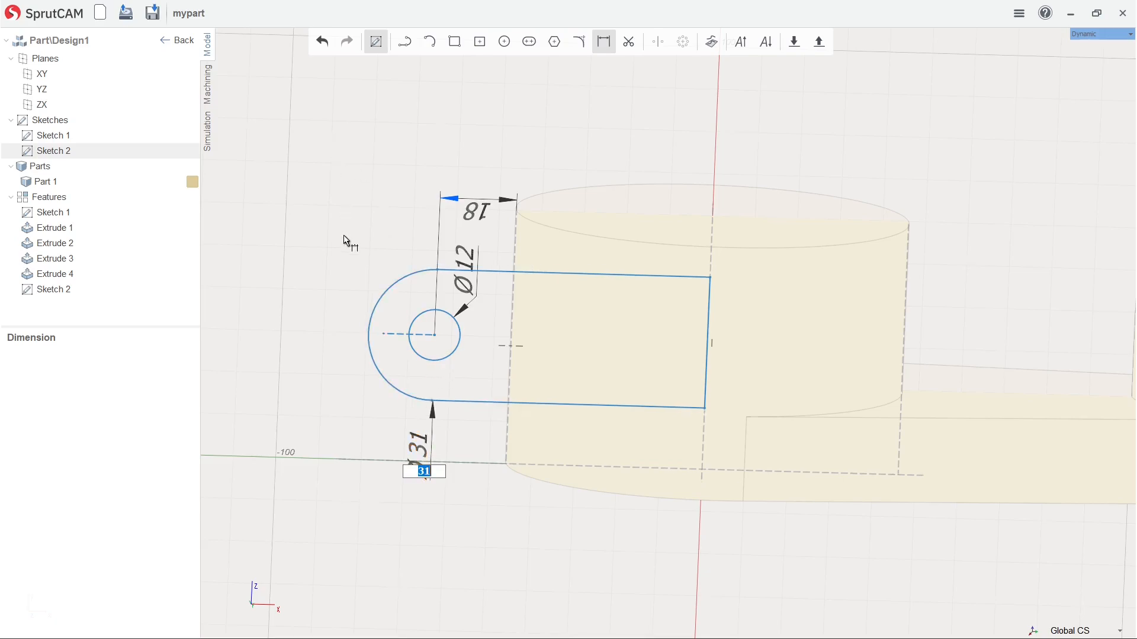
Reposition the arc's diameter dimension outside the rounded end and move the 18 dimension farther above the contour.
left_click(339, 343)
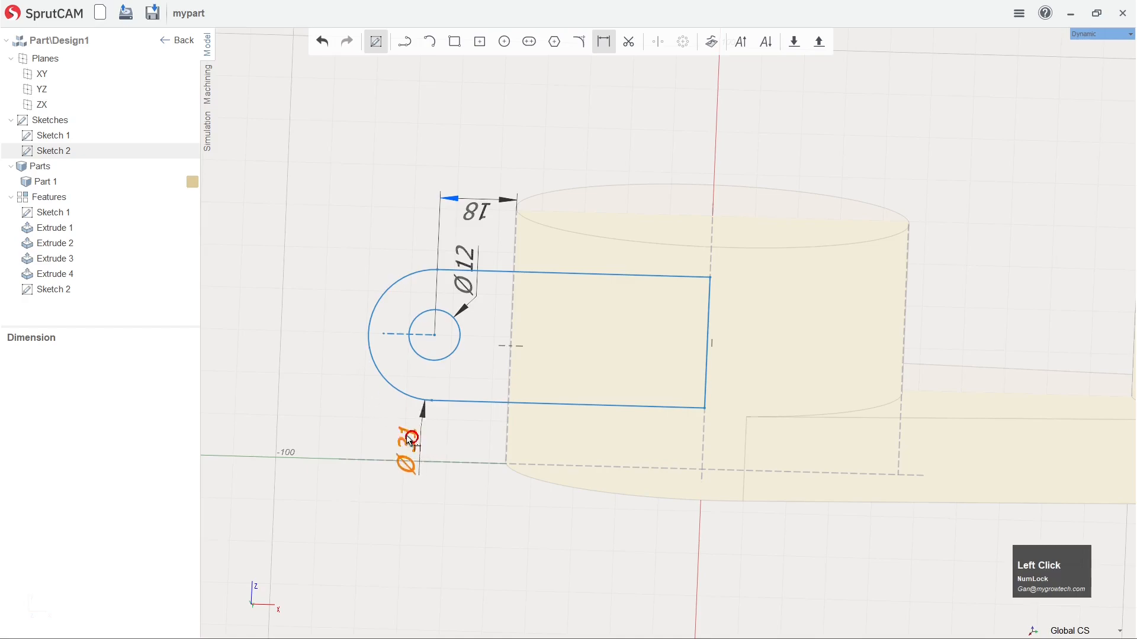
left_click(342, 283)
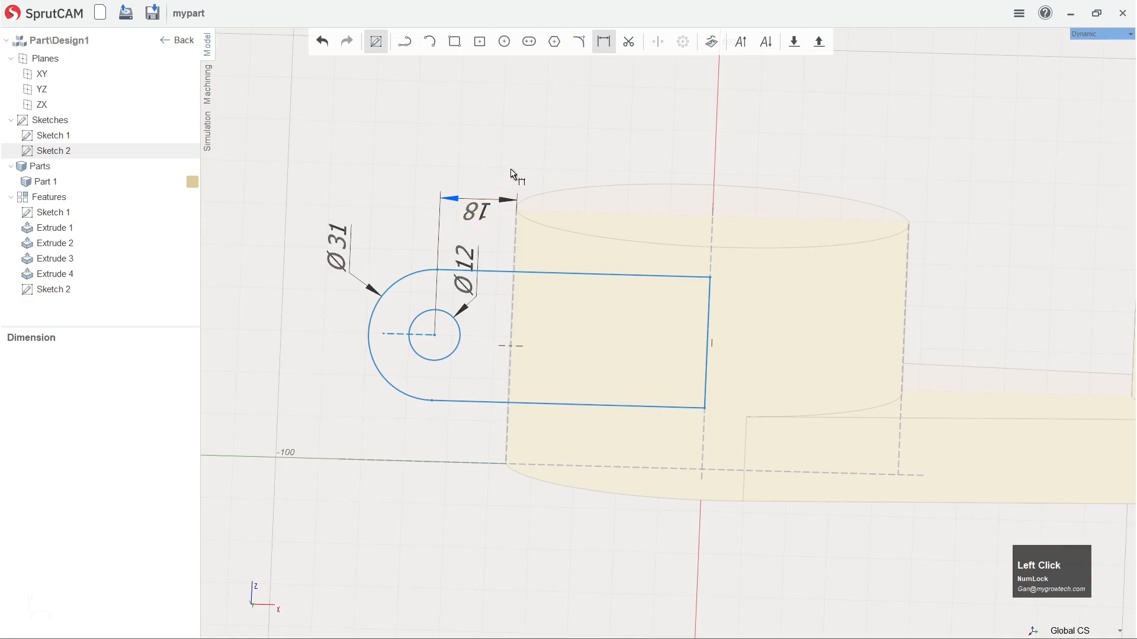
left_click(480, 205)
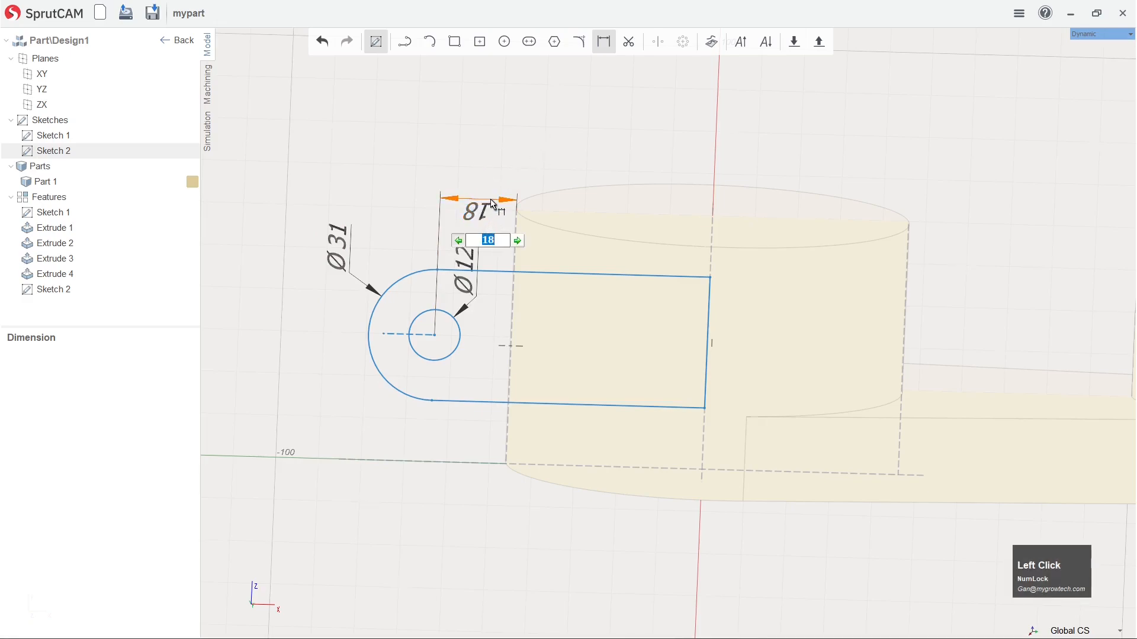
left_click(502, 205)
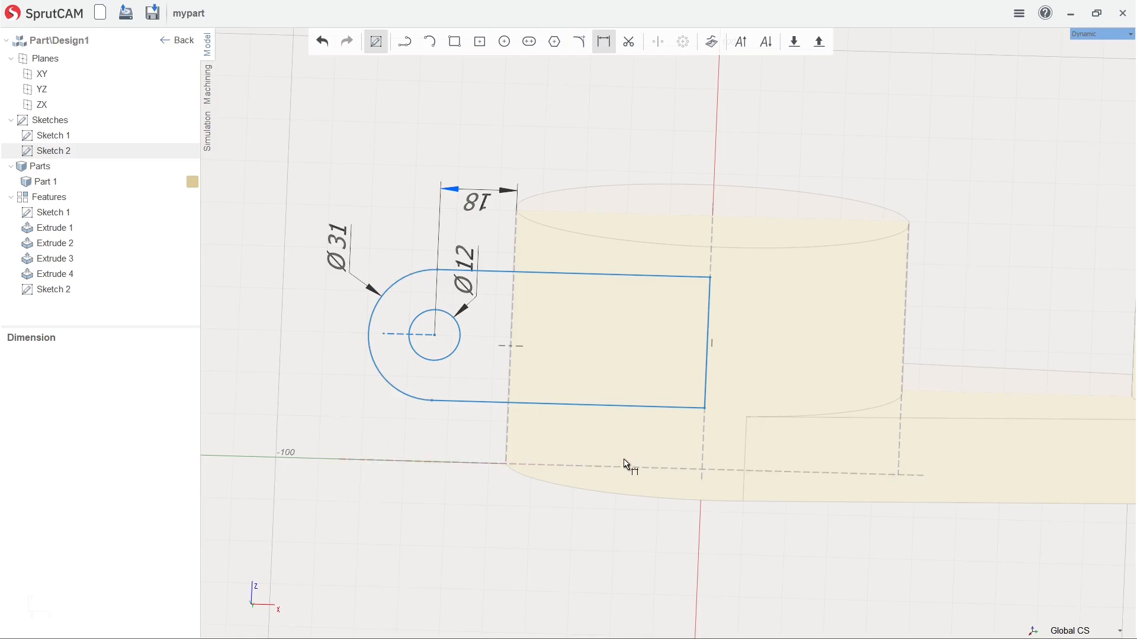
Check the dimensioned side contour against the cylinder and finish editing the sketch.
mouse_move(705, 191)
right_mouse_down()
mouse_move(669, 180)
mouse_move(698, 132)
mouse_move(726, 139)
mouse_move(697, 150)
right_mouse_up()
mouse_move(506, 242)
right_mouse_down()
mouse_move(599, 168)
mouse_move(587, 186)
right_mouse_up()
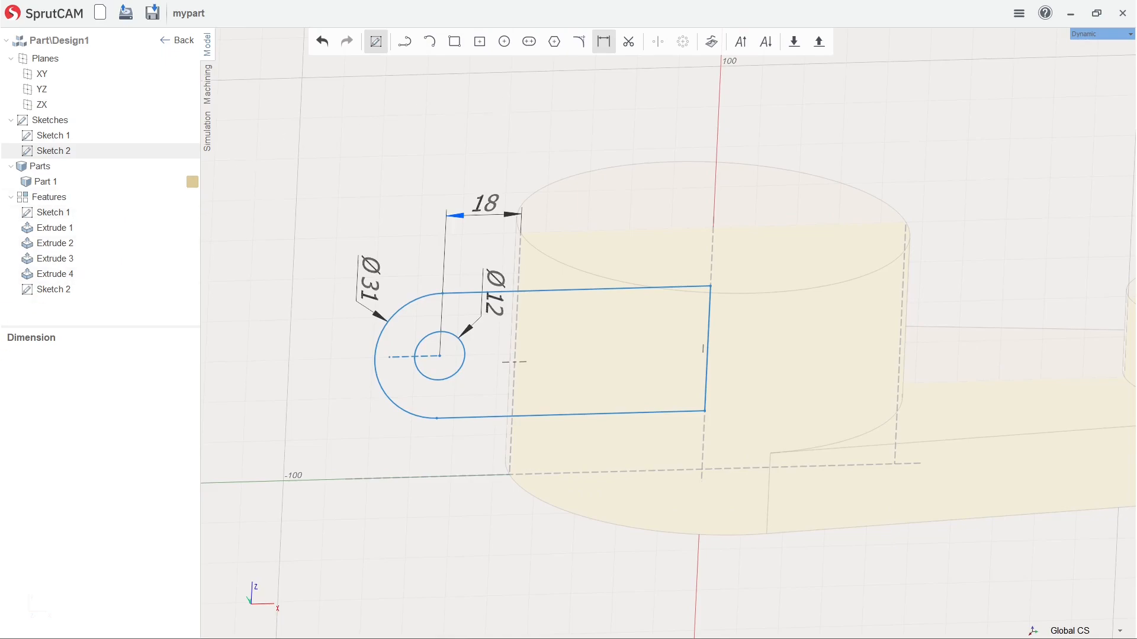
left_click(514, 362)
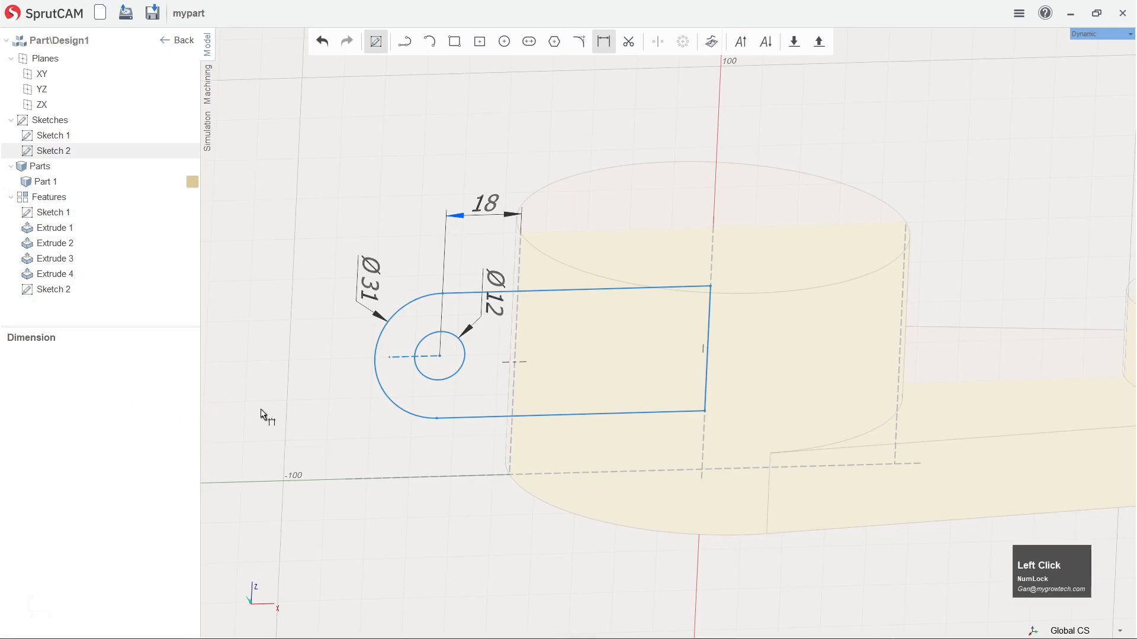
right_click_drag(700, 171, 596, 166)
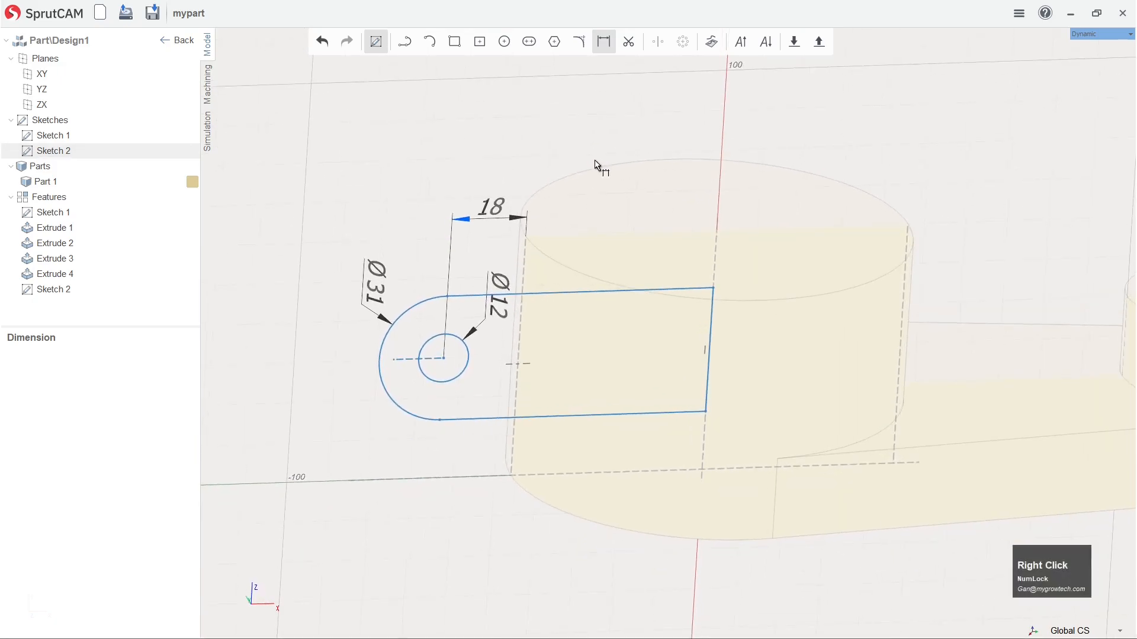
left_click(377, 41)
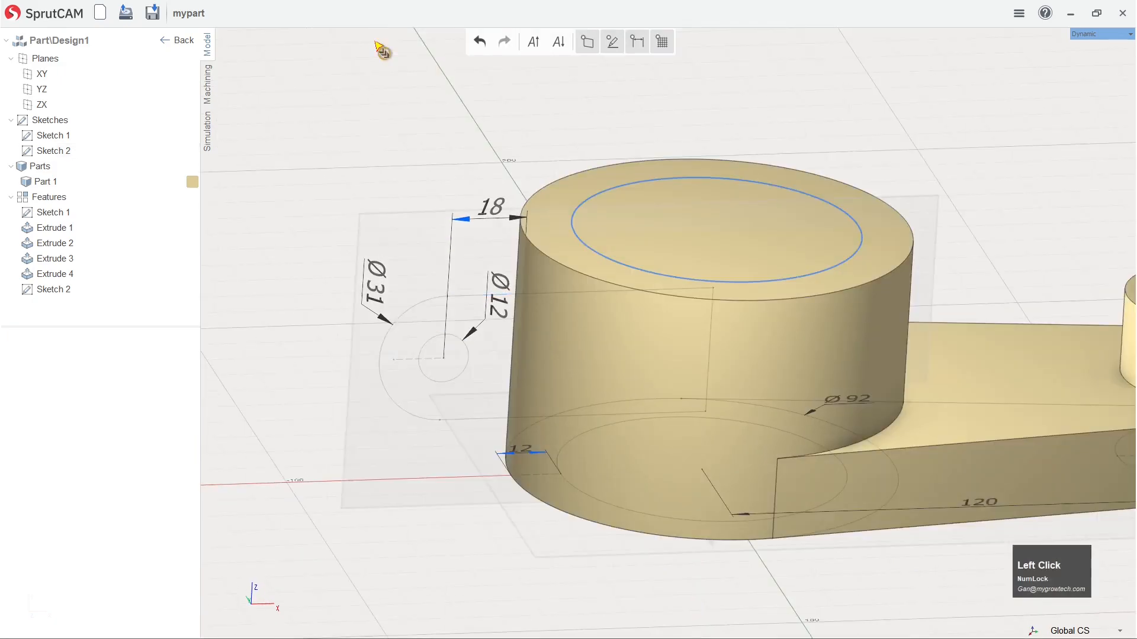
Extrude the rounded side contour about 9.8 from its sketch plane.
left_click(765, 424)
right_click(555, 392)
mouse_move(487, 565)
right_mouse_down()
mouse_move(348, 549)
mouse_move(400, 587)
mouse_move(409, 464)
right_mouse_up()
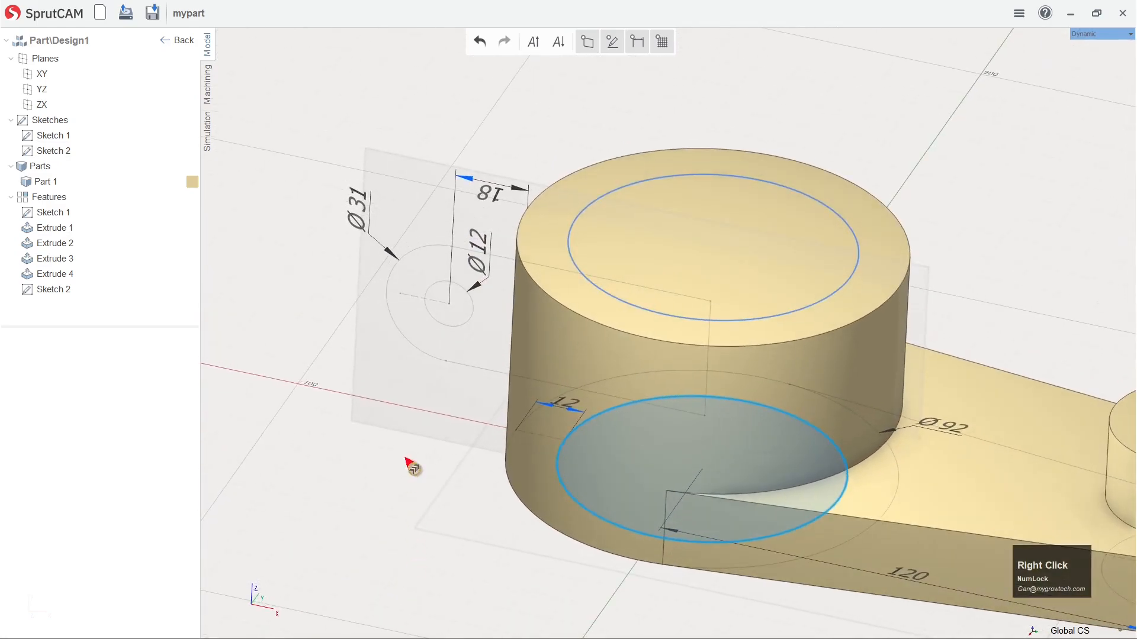
left_click(429, 264)
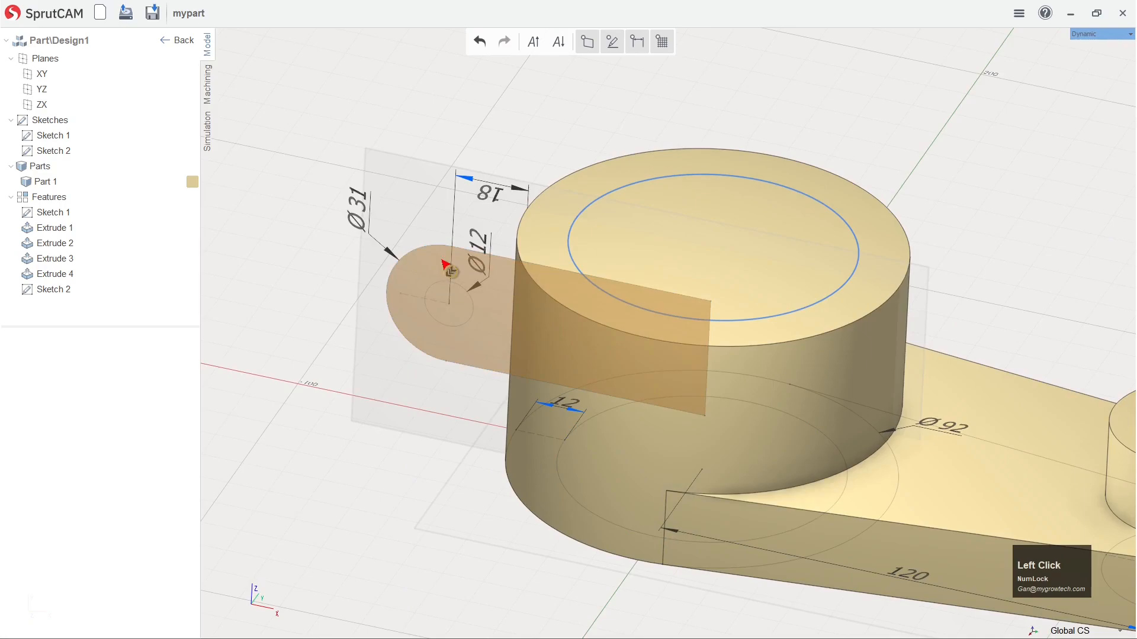
left_click_drag(440, 260, 464, 245)
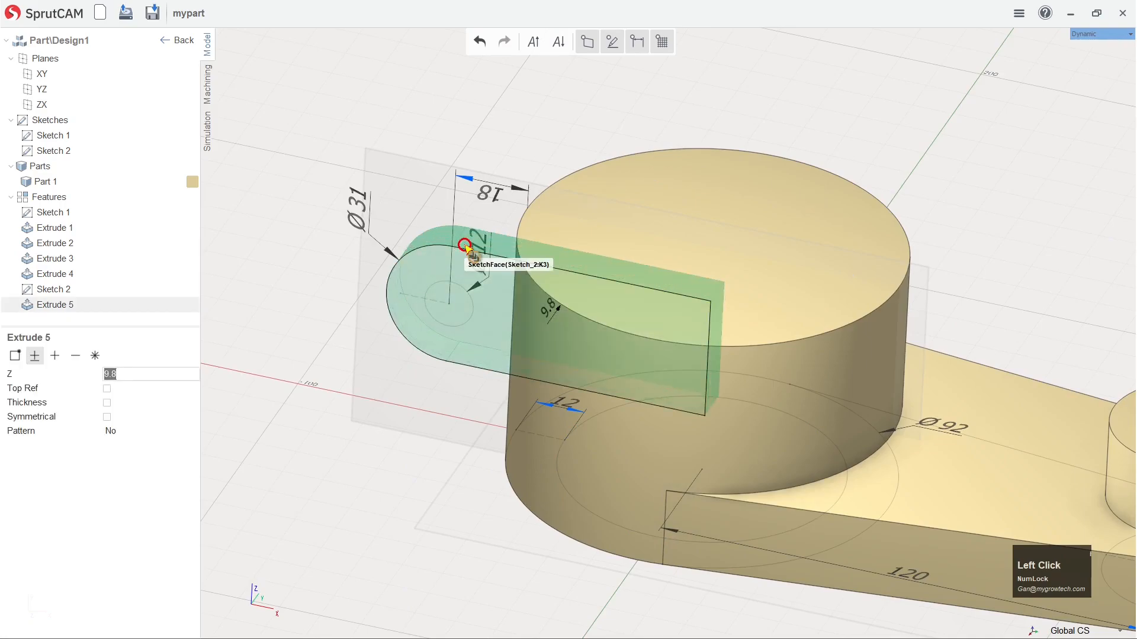
left_click(465, 246)
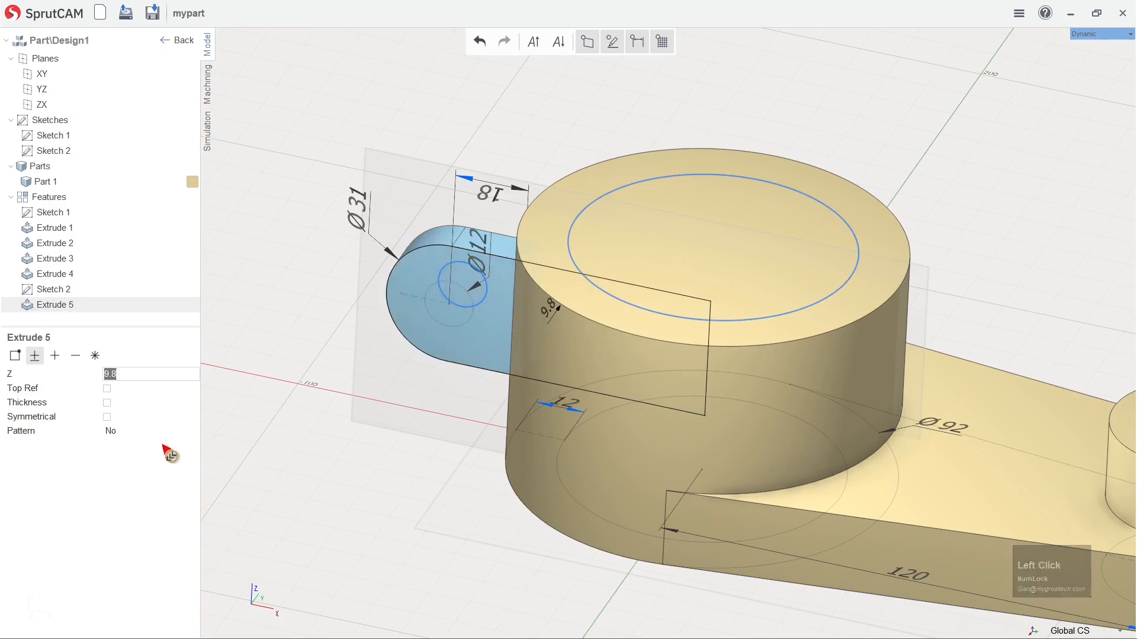
Make the rounded side extrusion symmetrical about its sketch plane and set its Z depth to 20.
left_click(107, 417)
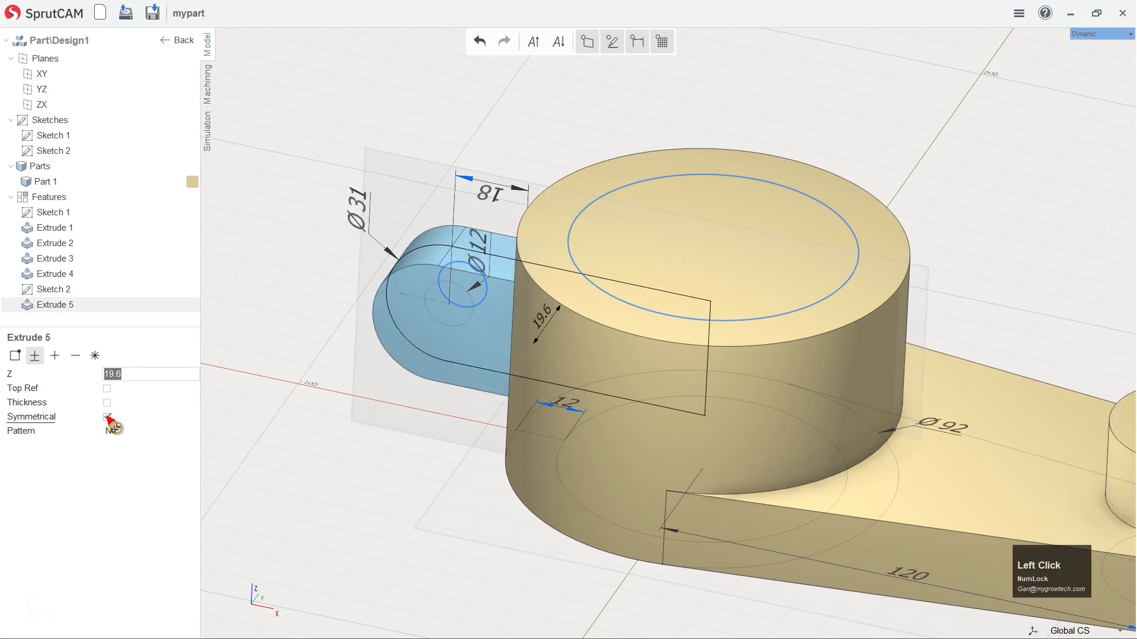
left_click(150, 379)
type("20")
key("Return")
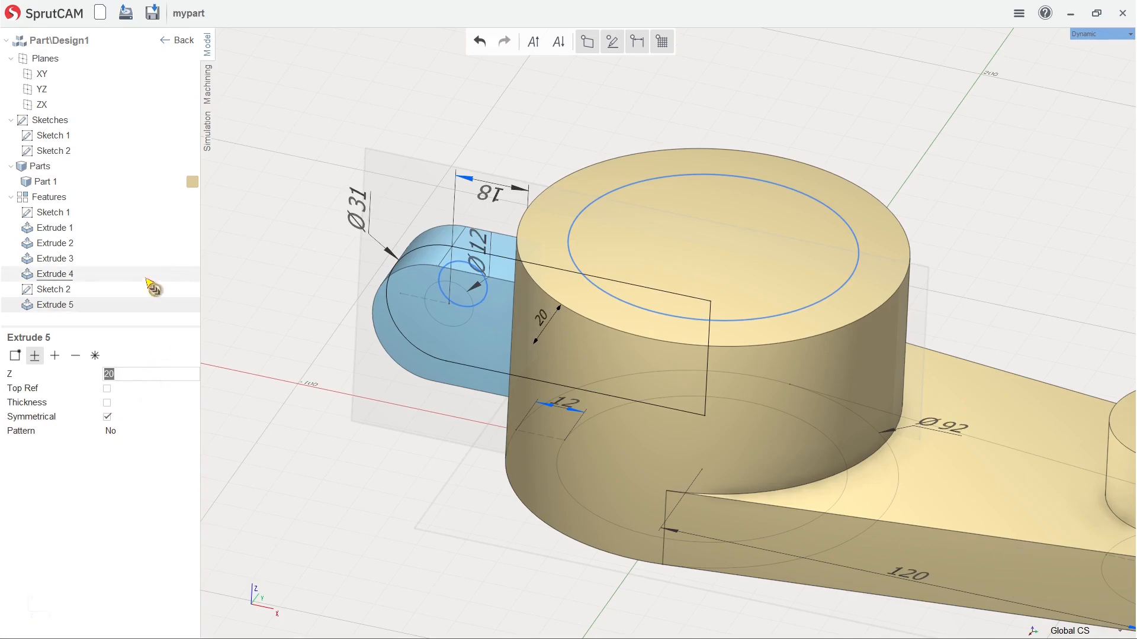
left_click(431, 134)
right_click_drag(503, 232, 401, 403)
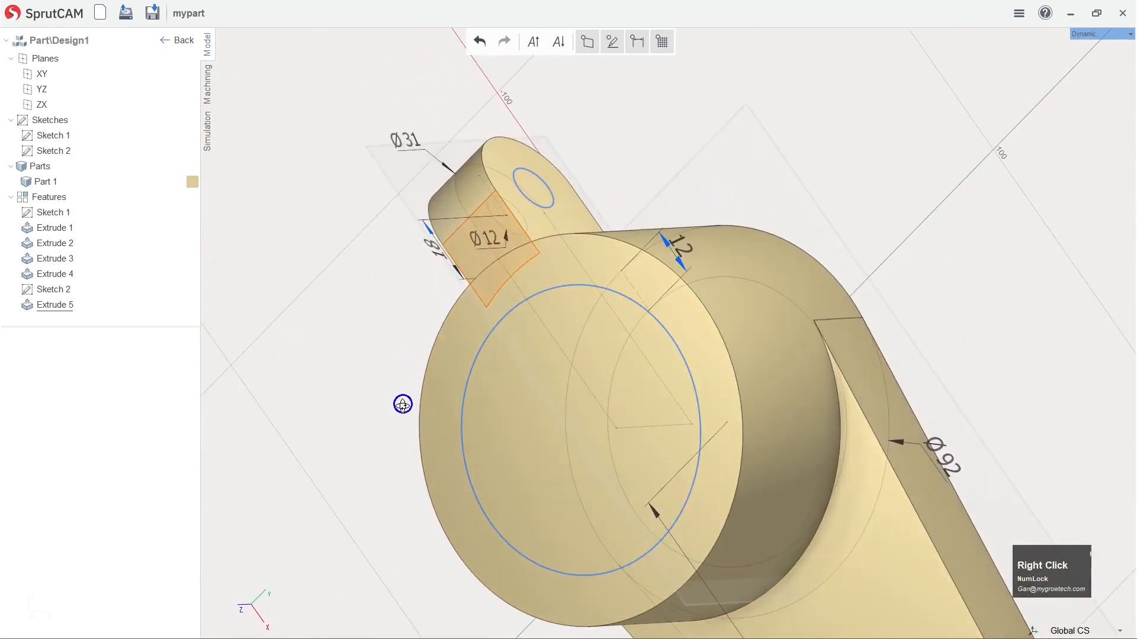
Extrude the 12 mm circle on the side lug as a cut through to the lug's opposite face.
left_click(533, 206)
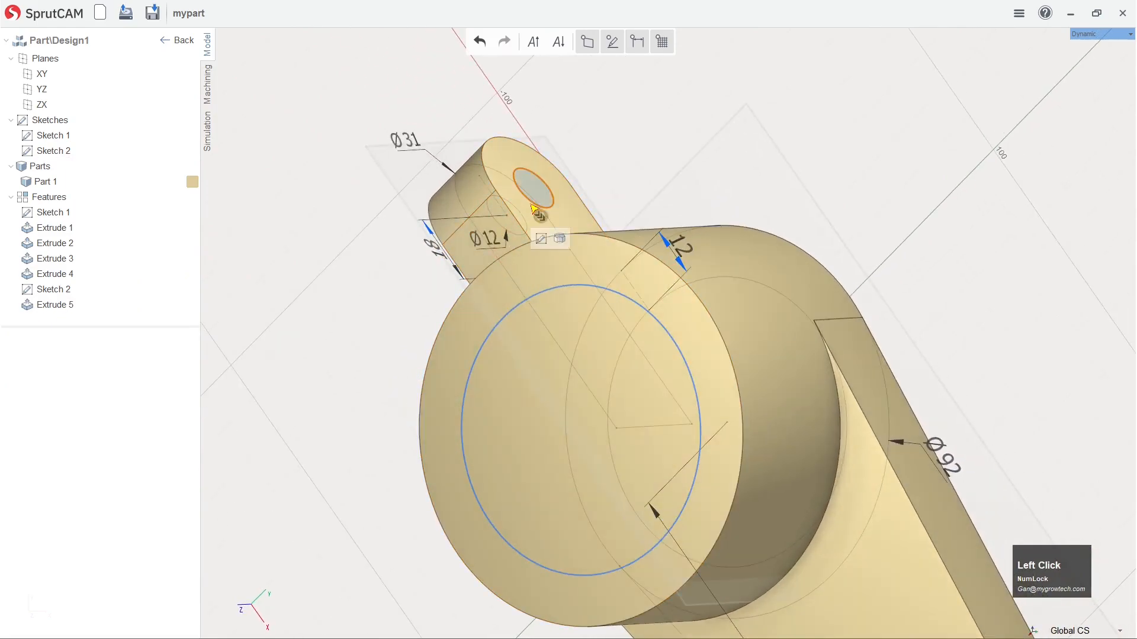
left_click_drag(541, 198, 484, 251)
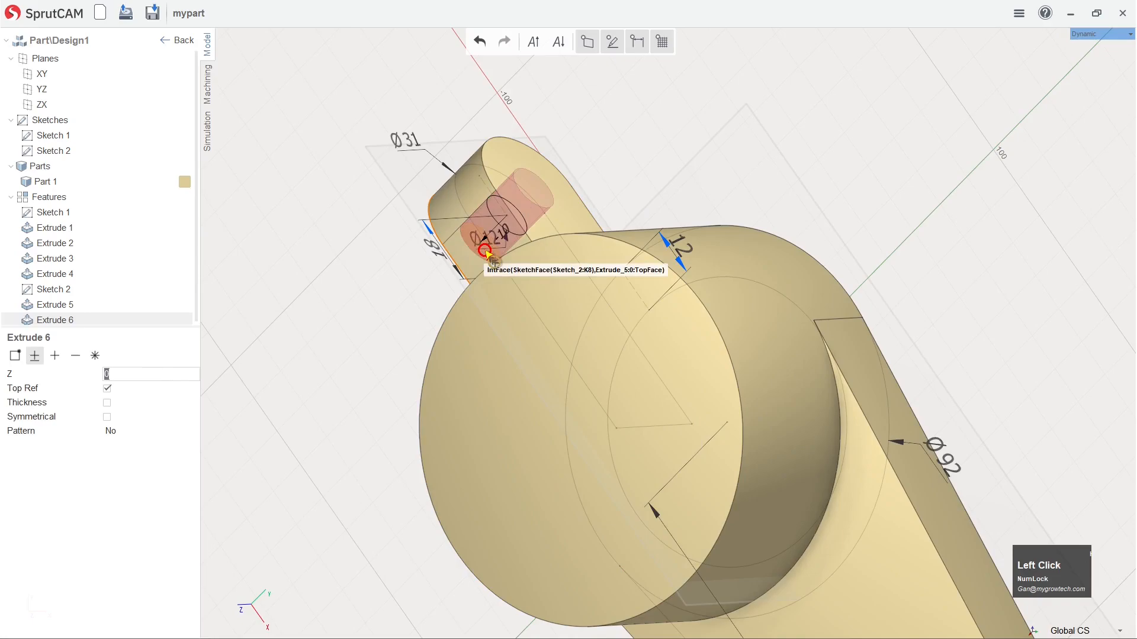
left_click(486, 254)
right_click_drag(327, 235, 531, 307)
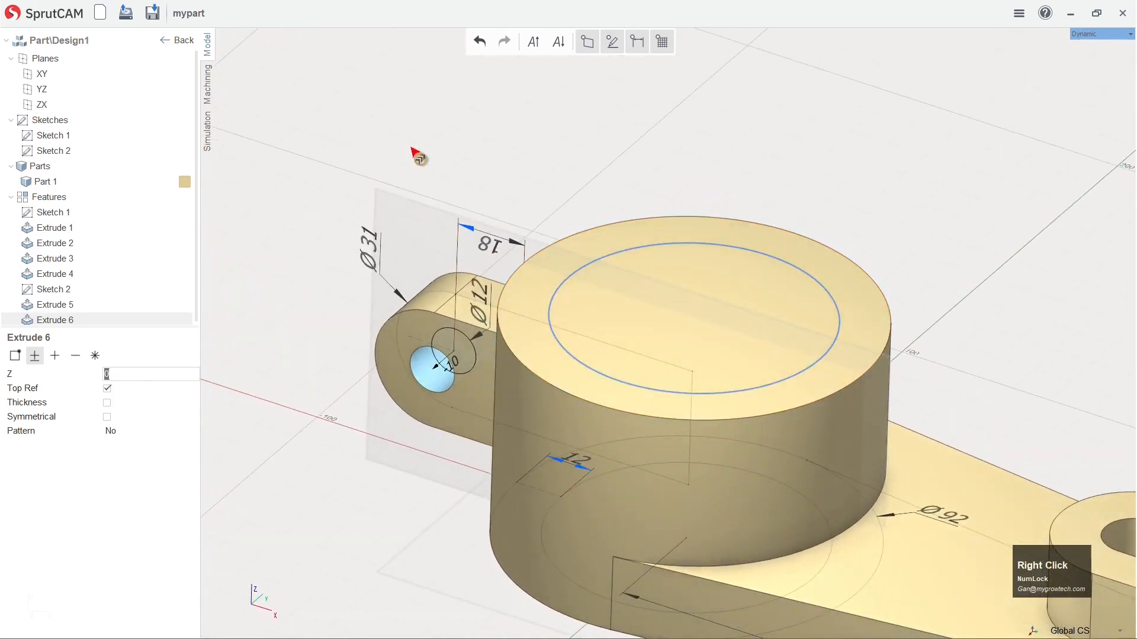
left_click(413, 152)
right_click_drag(464, 254, 507, 196)
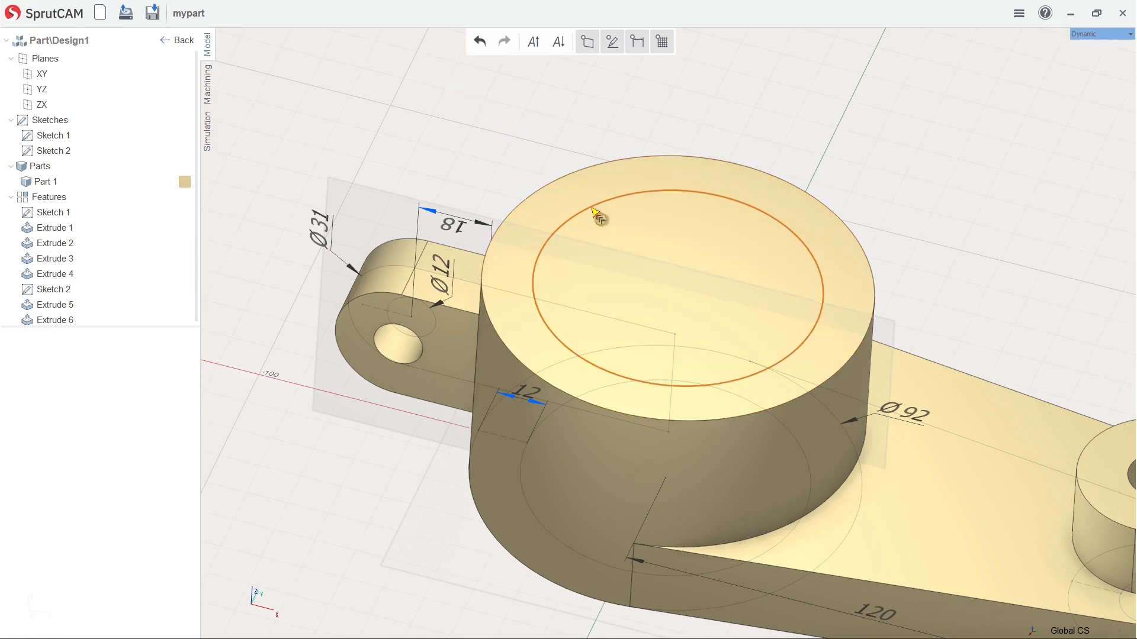
Extrude the inner circle on the large cylinder's top face as a cut down through to its underside.
left_click(608, 243)
left_click_drag(623, 304, 591, 499)
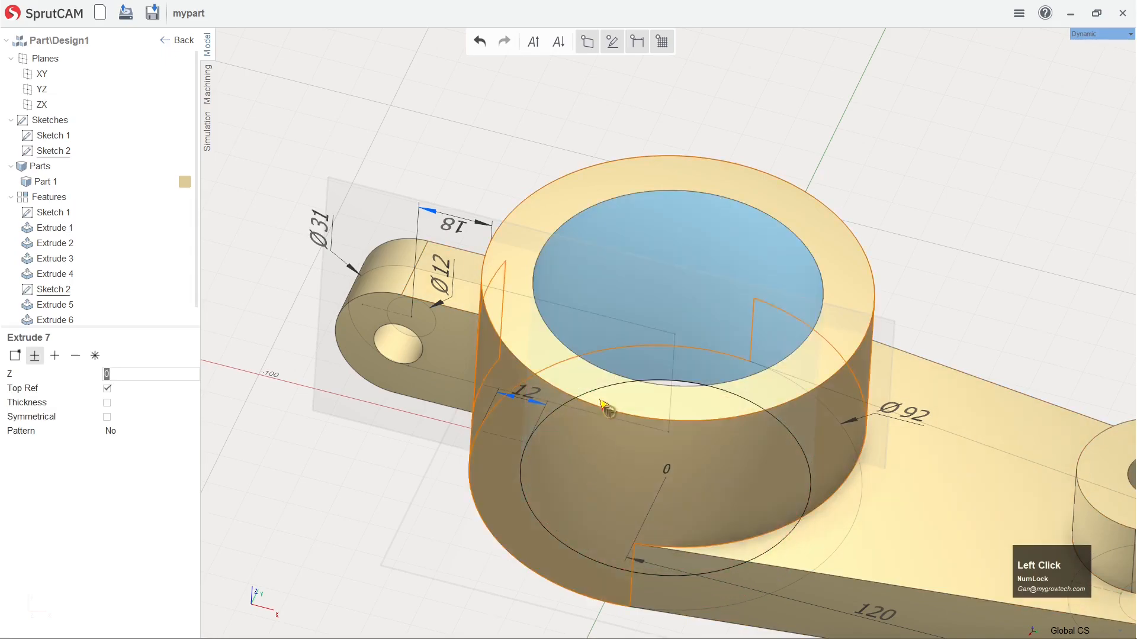
mouse_move(644, 127)
right_mouse_down()
mouse_move(609, 244)
mouse_move(649, 105)
mouse_move(632, 170)
mouse_move(644, 124)
right_mouse_up()
left_click(485, 118)
right_click_drag(474, 192, 459, 170)
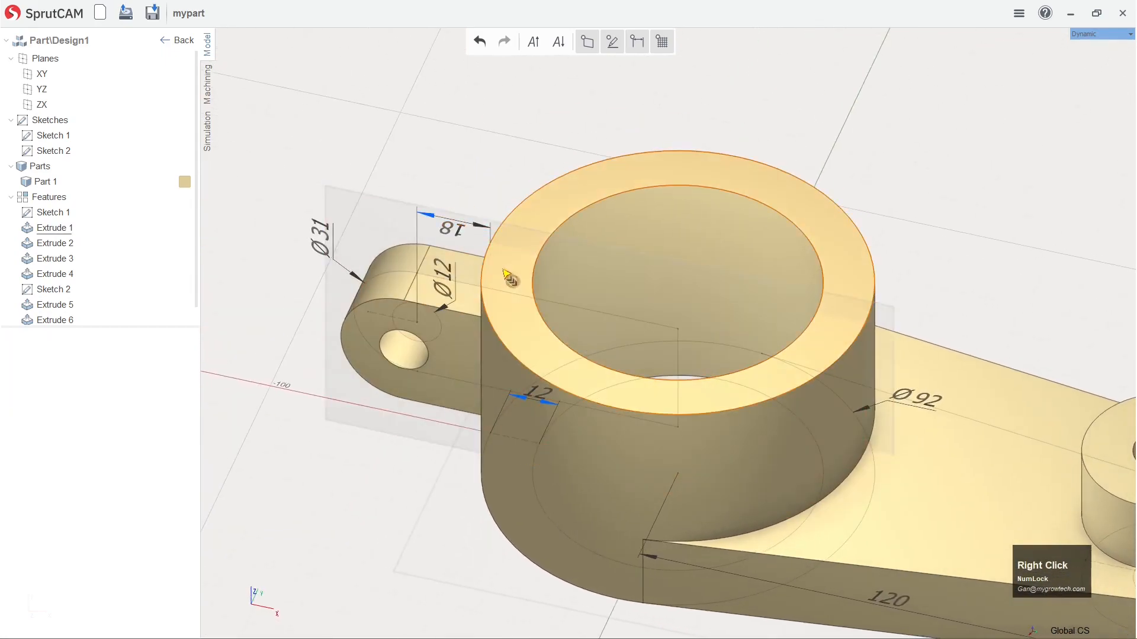
Start a new sketch on the cylinder's ring-shaped top face and project the lug's rounded end onto it.
left_click(517, 271)
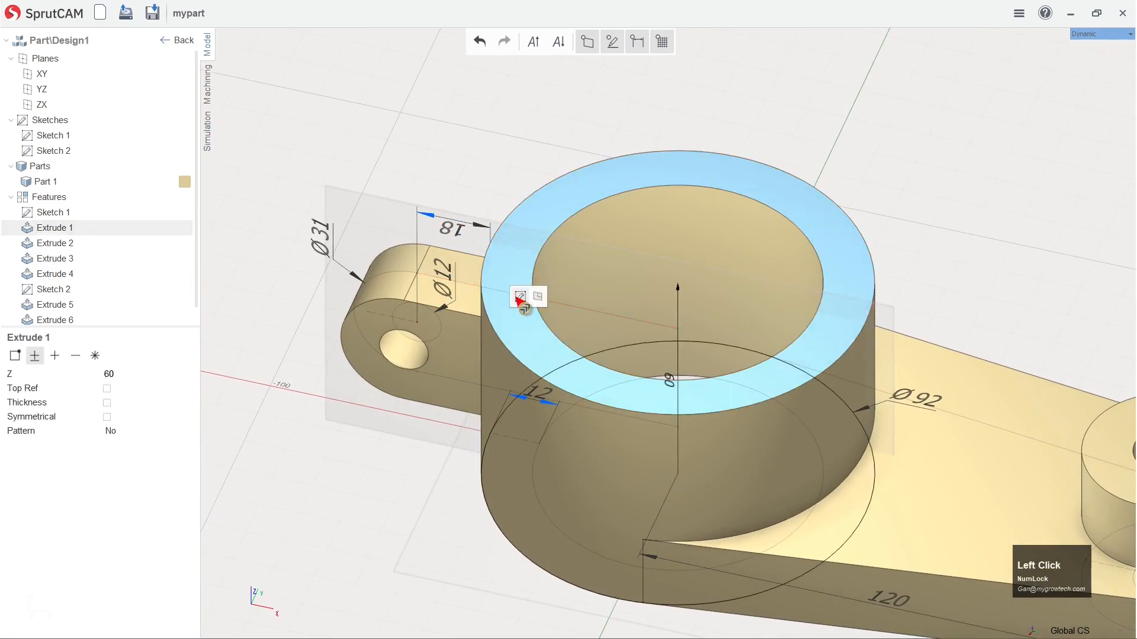
left_click(519, 297)
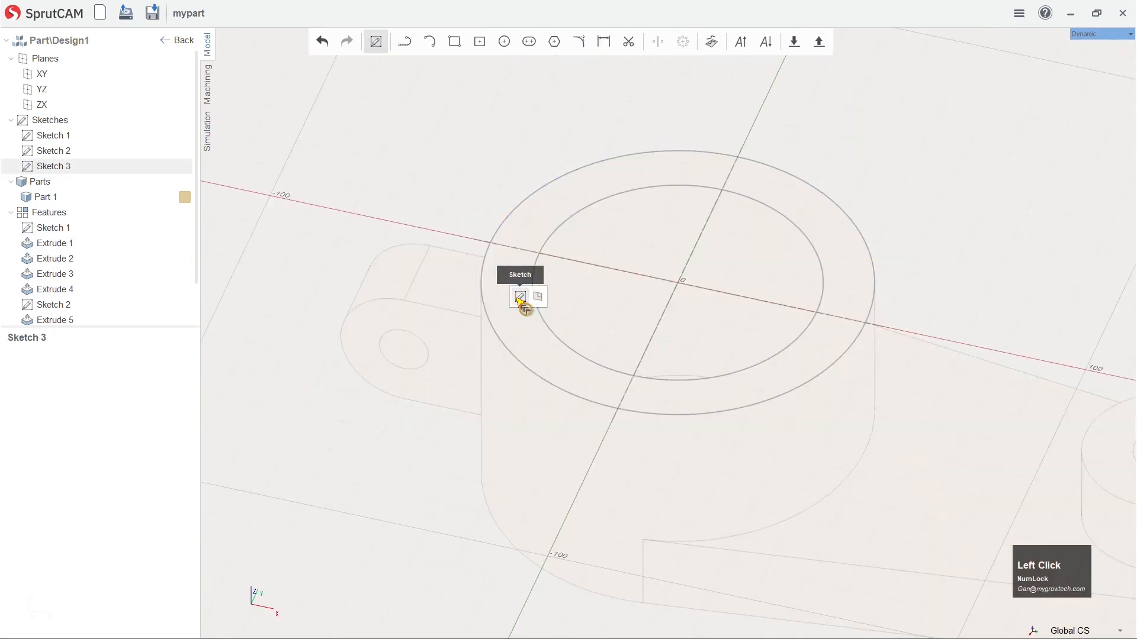
right_click_drag(414, 153, 409, 125)
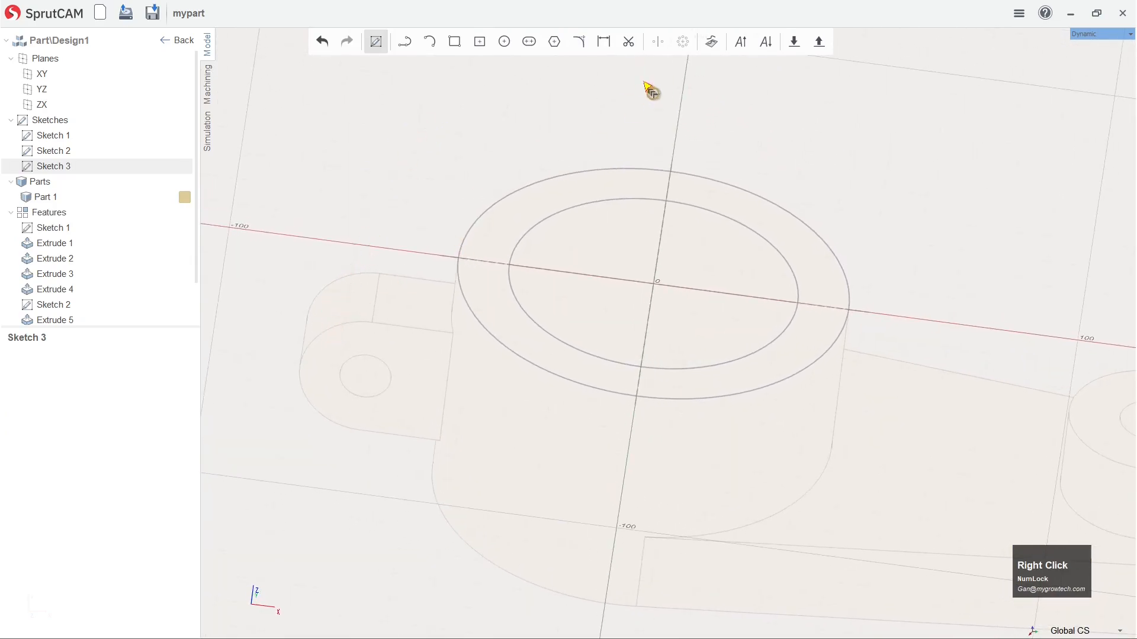
left_click(713, 46)
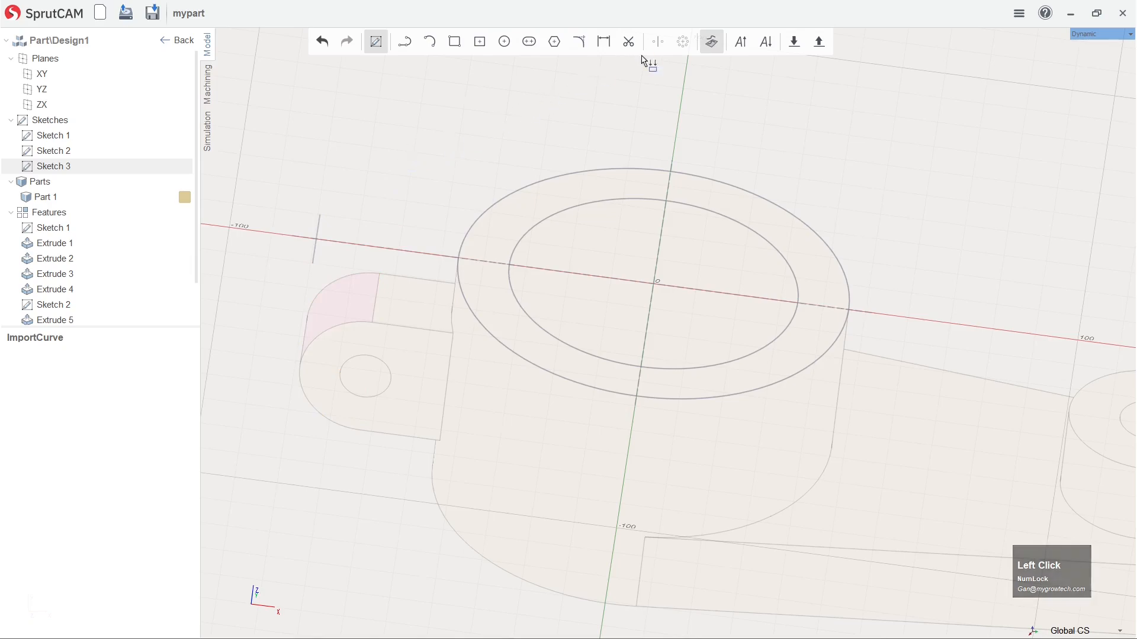
left_click(711, 41)
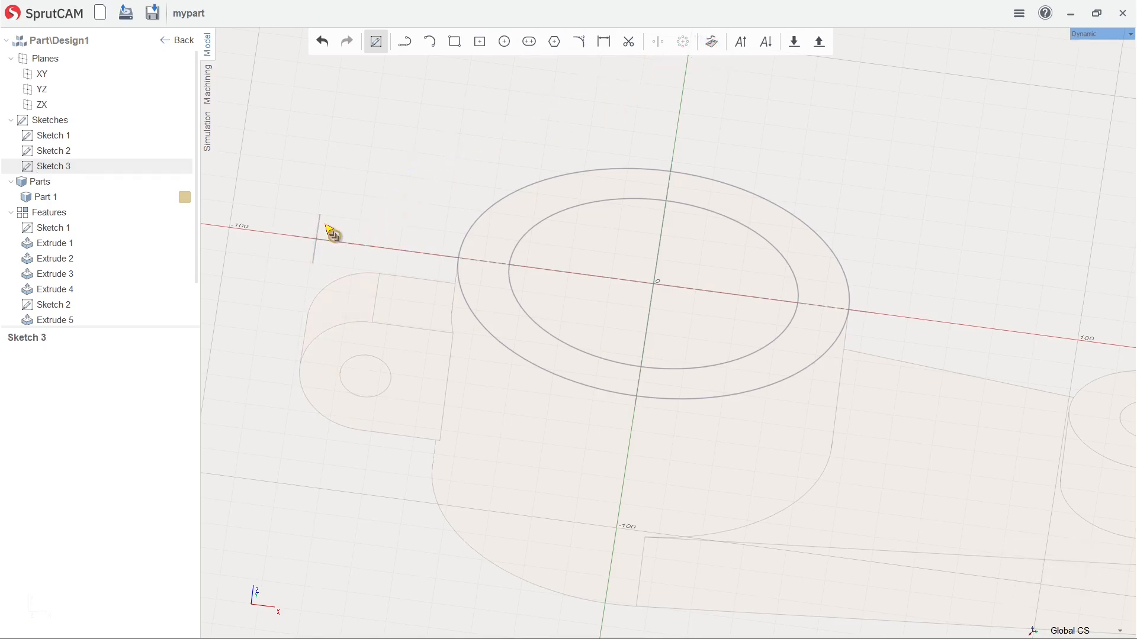
Change the projected lug line and both cylinder circles to Construction line type.
left_click(328, 230)
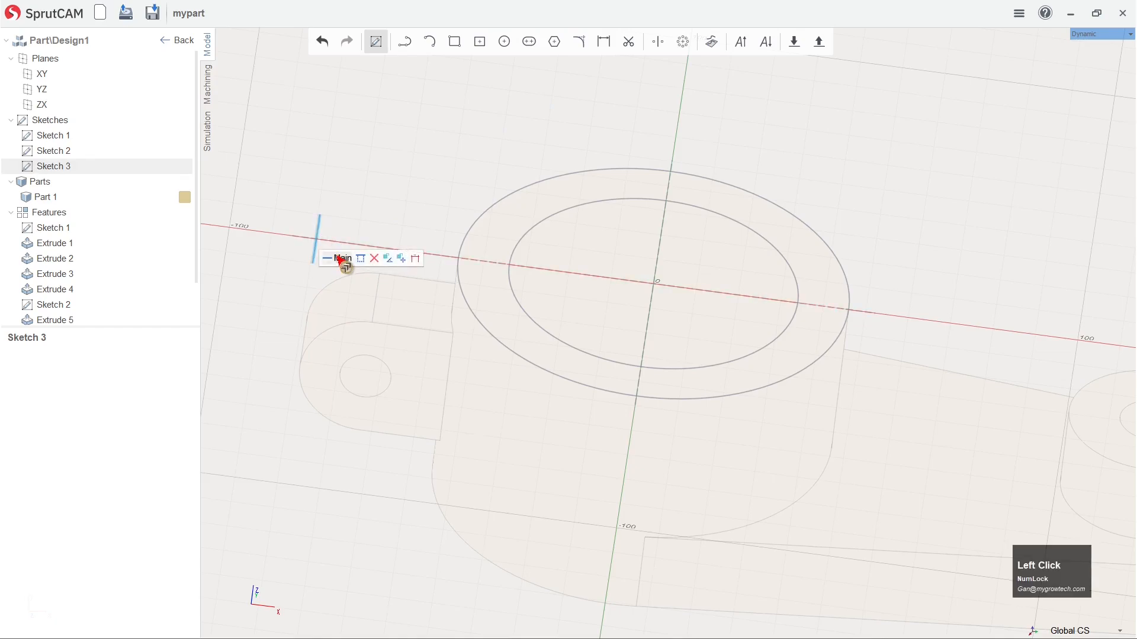
left_click(342, 260)
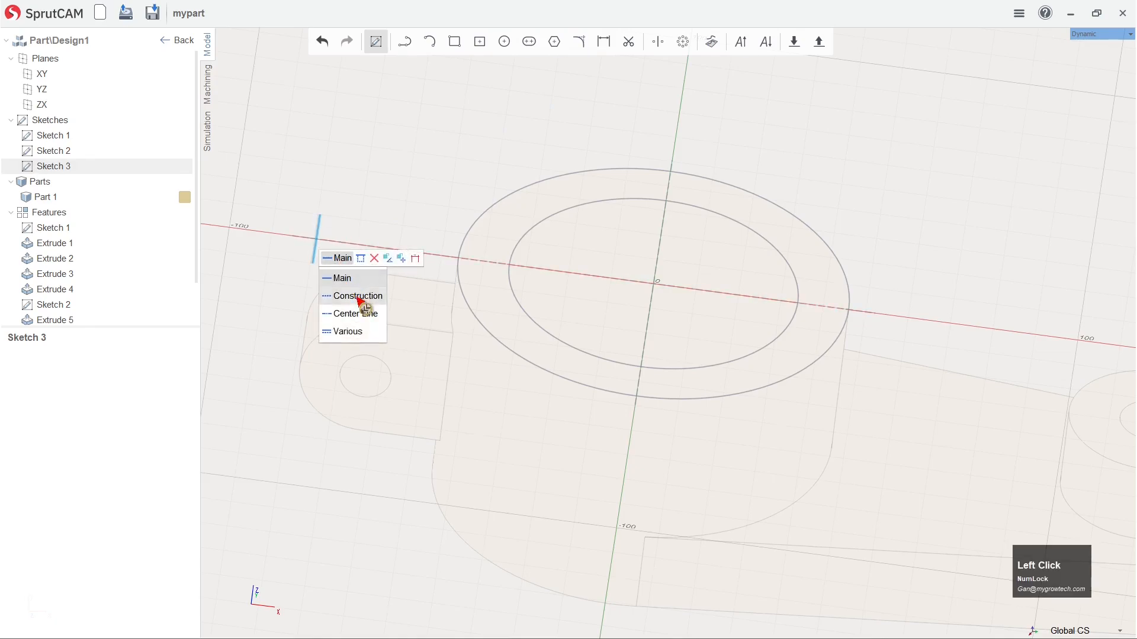
left_click(362, 296)
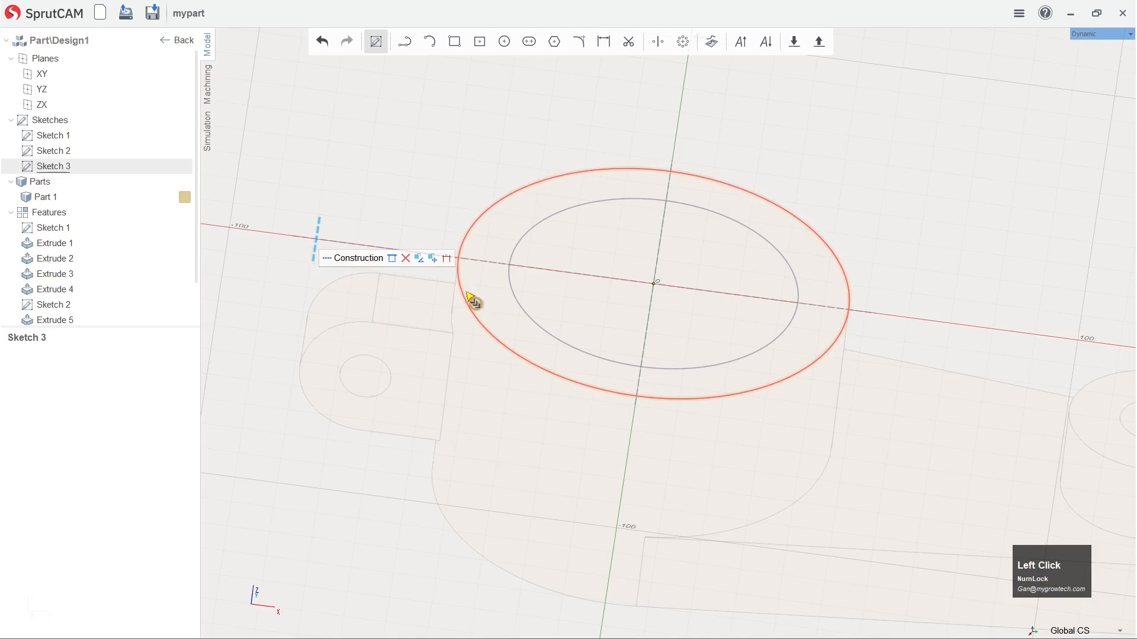
left_click(472, 299)
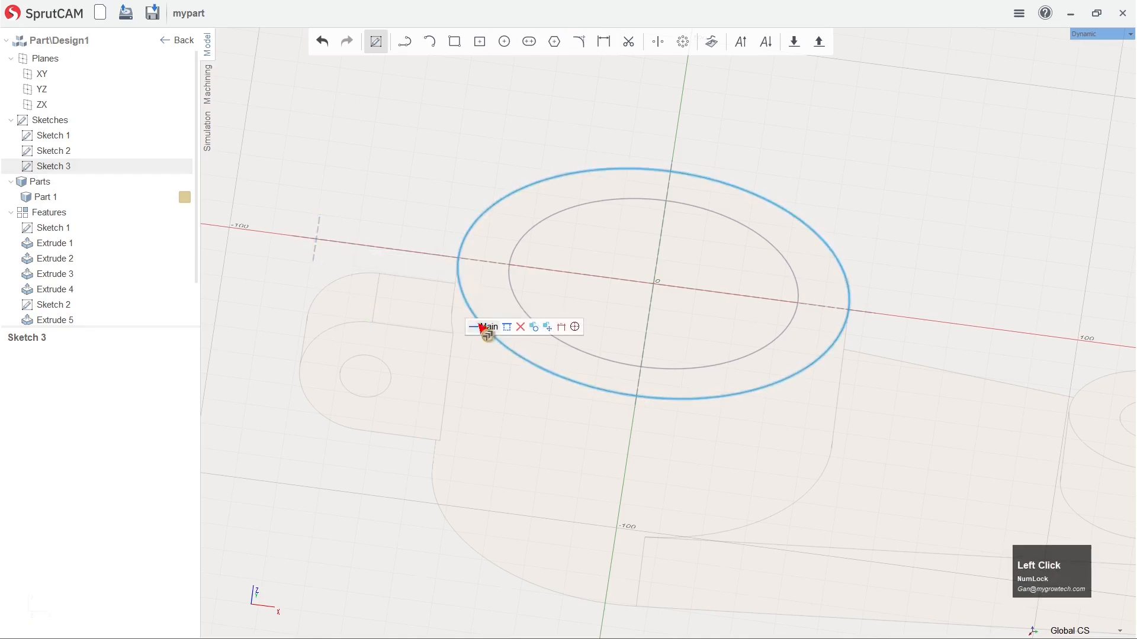
left_click(483, 327)
left_click(491, 363)
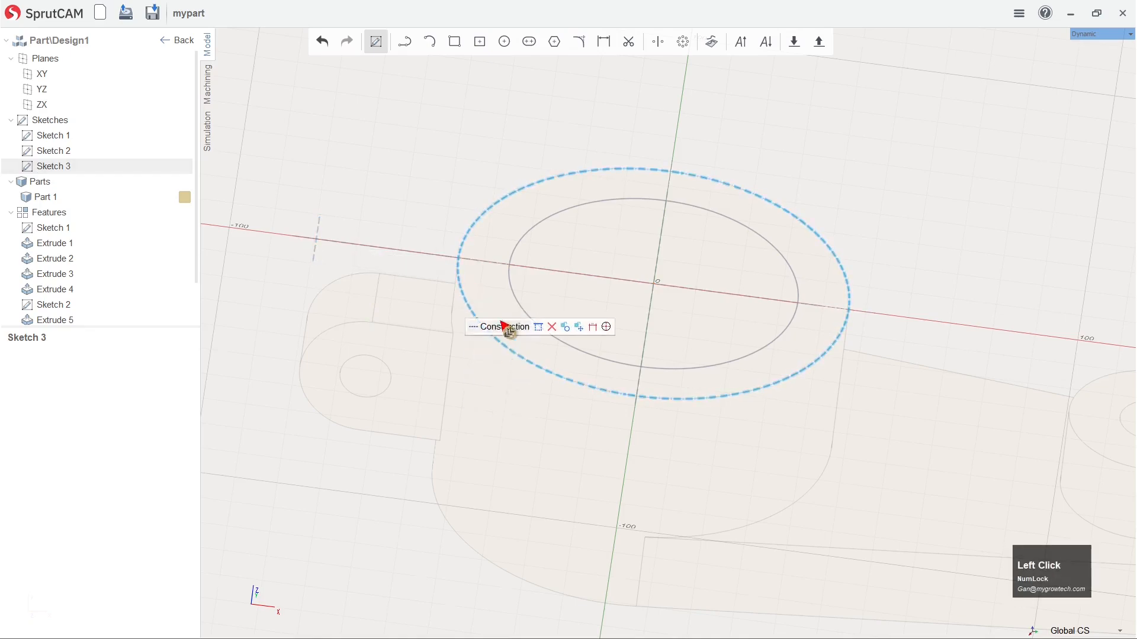
left_click(511, 295)
left_click(528, 319)
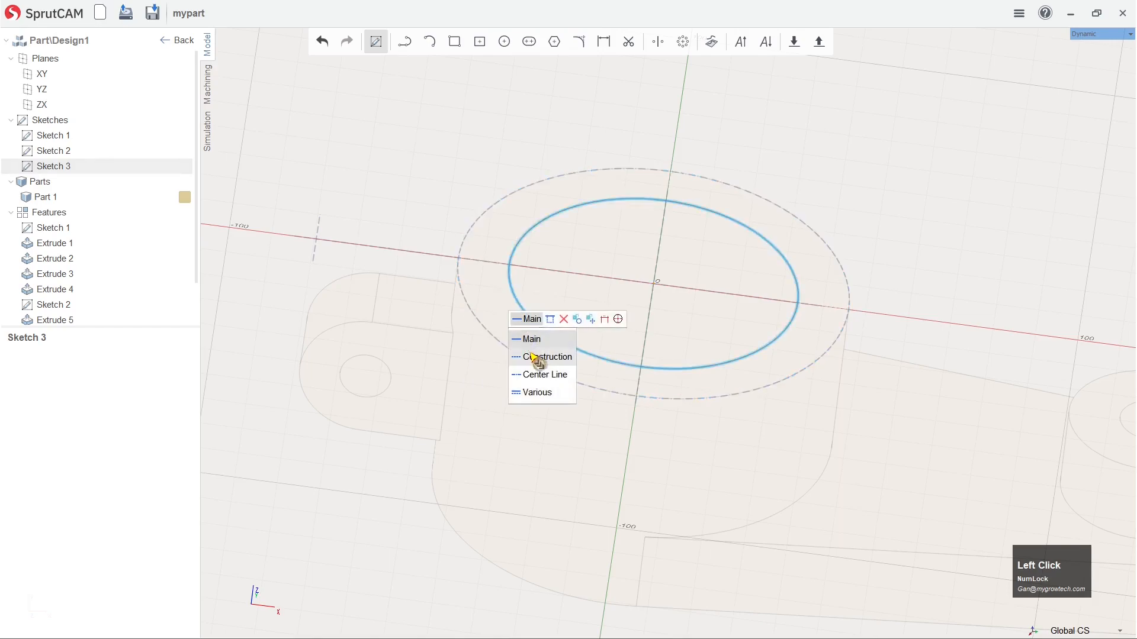
left_click(533, 357)
Sketch a rectangle about 34 by 11.7 from the projected lug line to the outer construction circle.
right_click_drag(394, 149, 365, 258)
scroll(278, 110, "down", 4)
right_click_drag(426, 109, 421, 139)
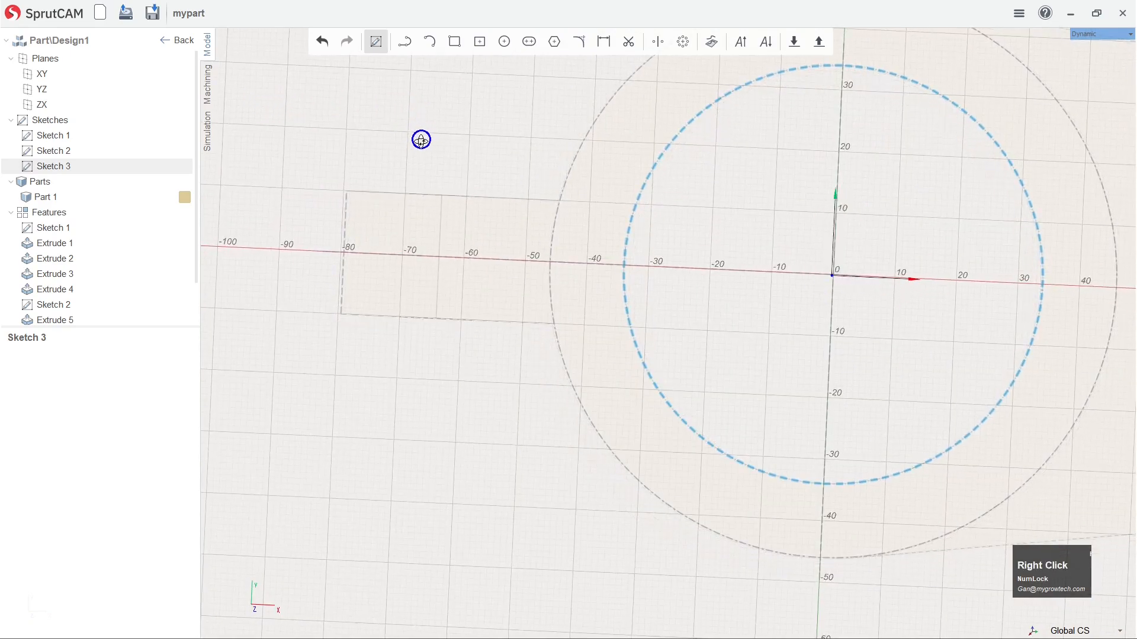
left_click(455, 42)
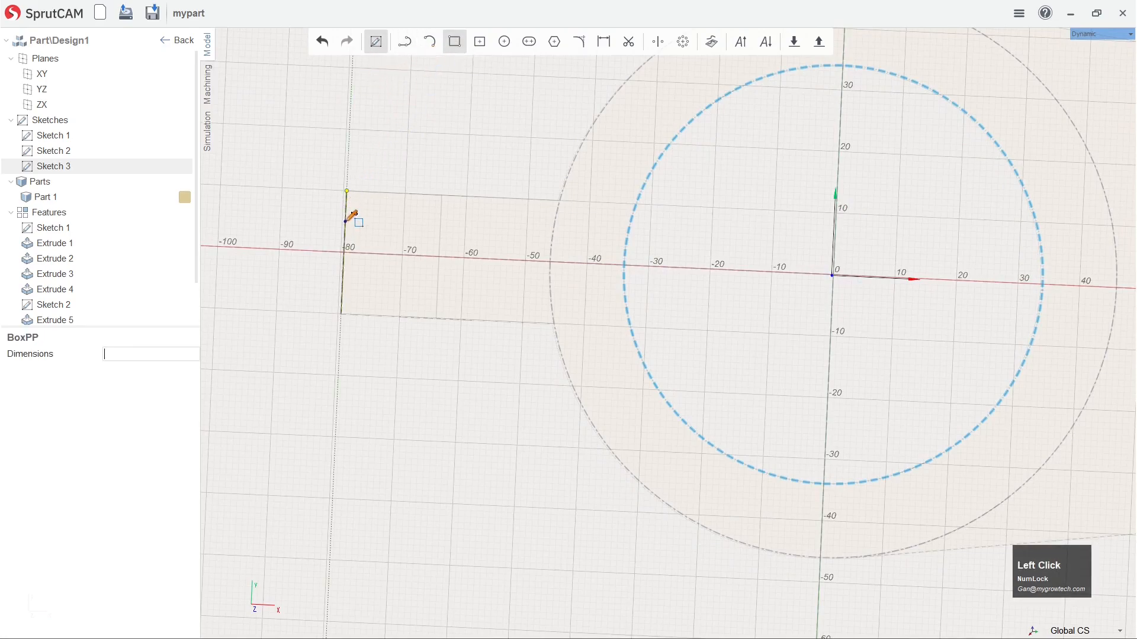
left_click(345, 221)
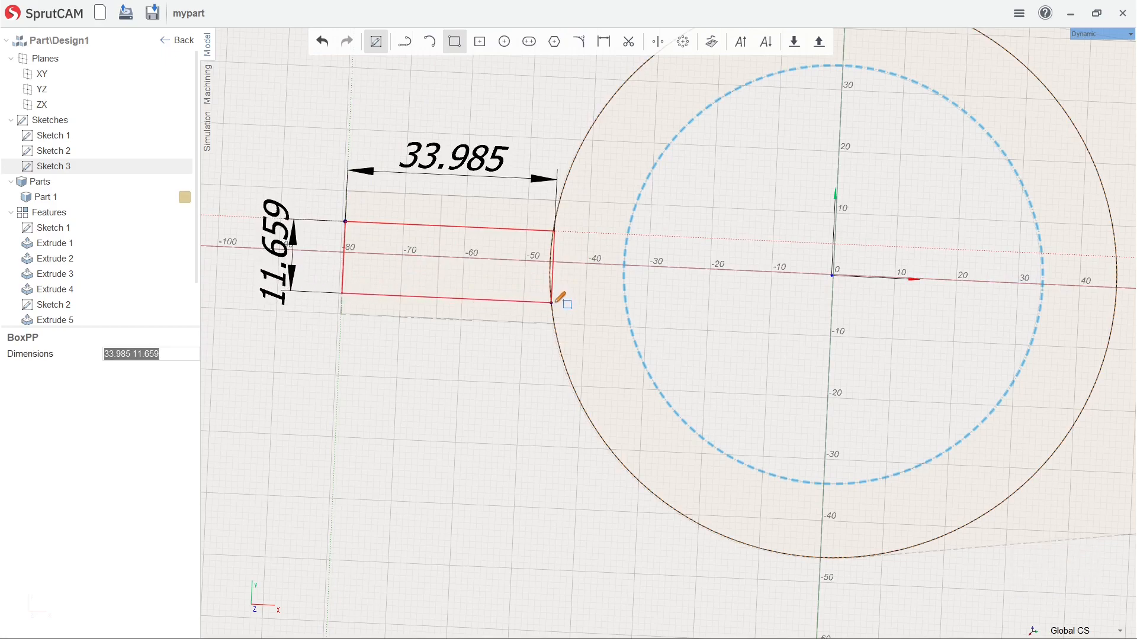
left_click(551, 303)
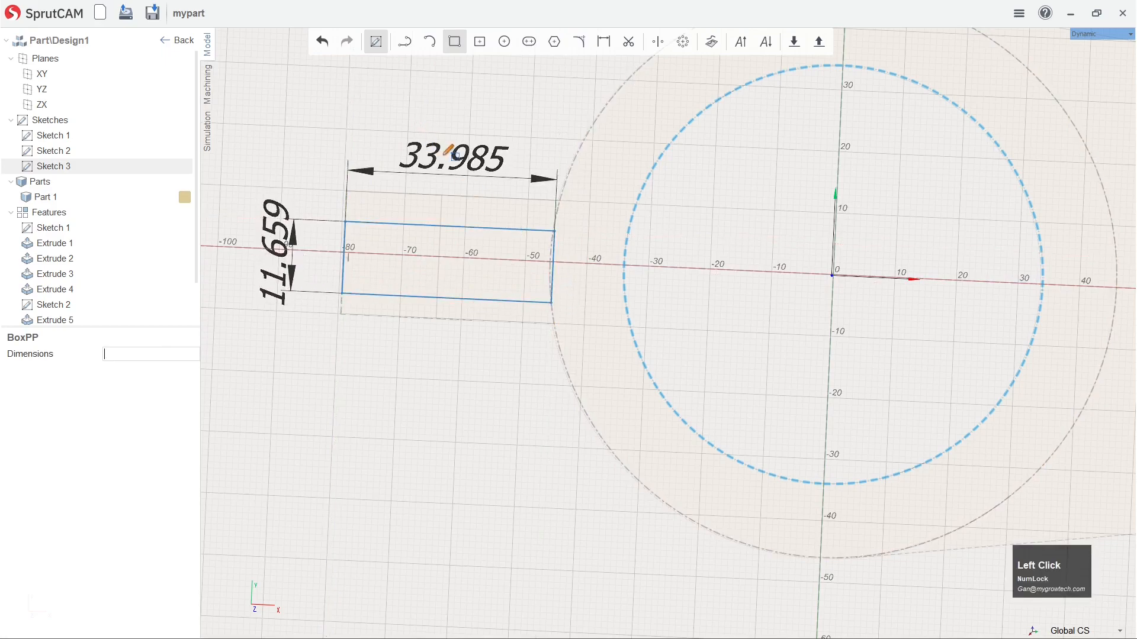
right_click(510, 118)
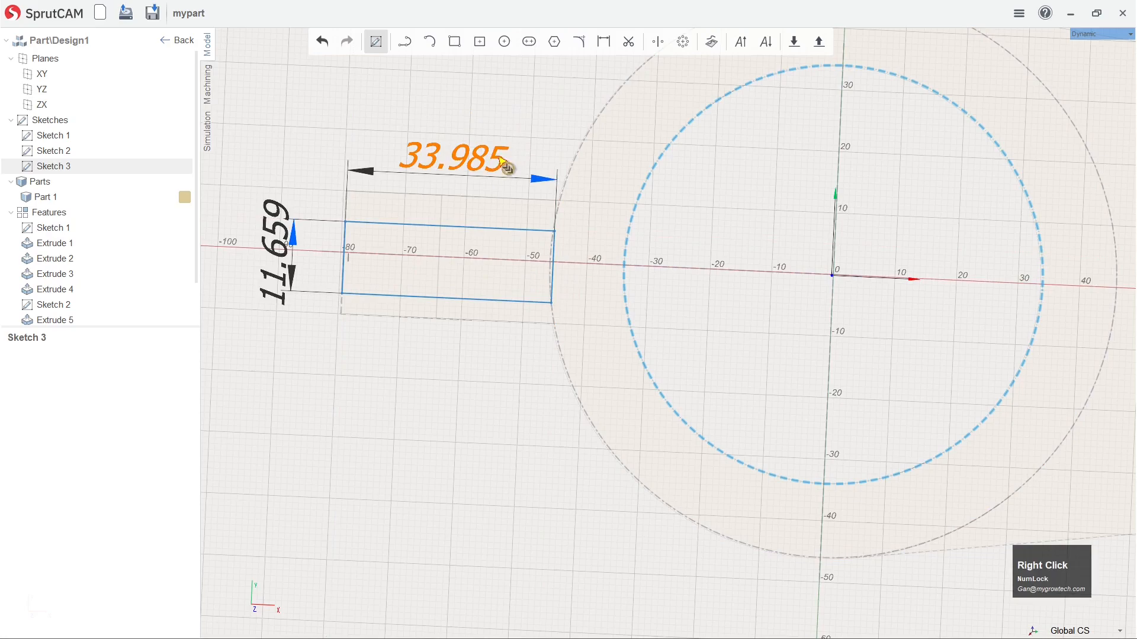
Delete the rectangle's horizontal width dimension.
left_click(461, 164)
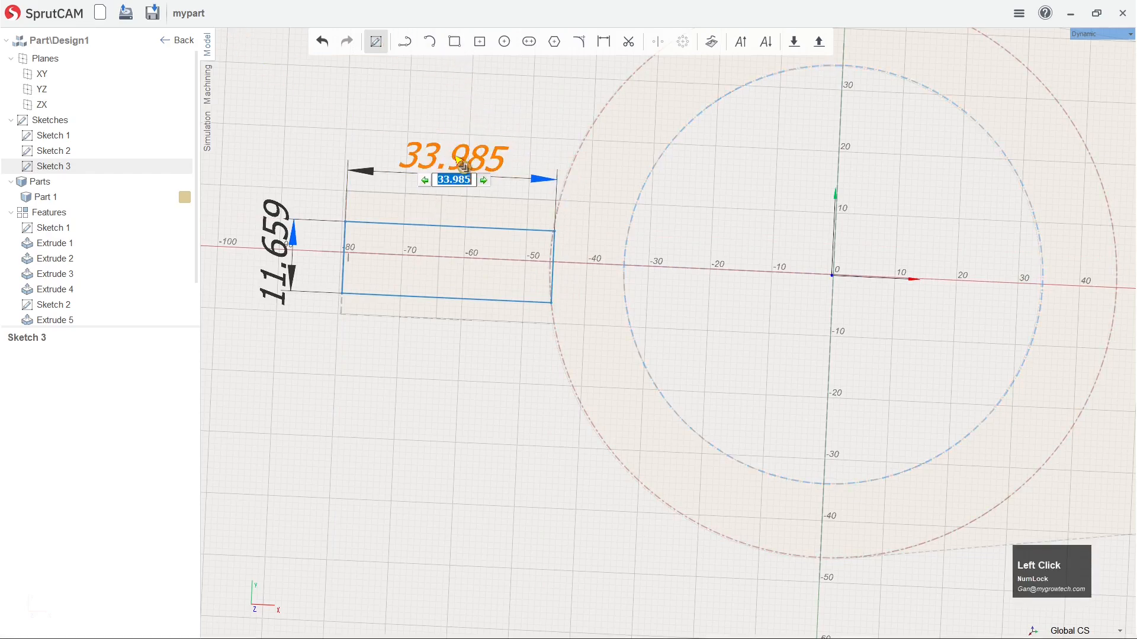
key("Delete")
left_click(487, 154)
left_click(487, 155)
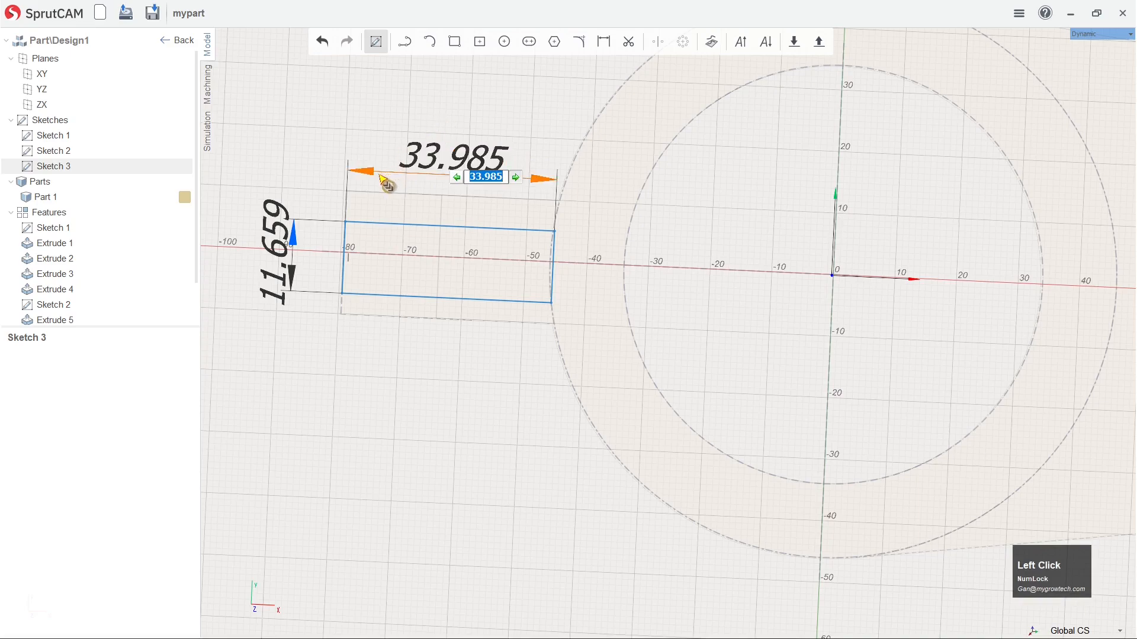
left_click(386, 183)
key("Delete")
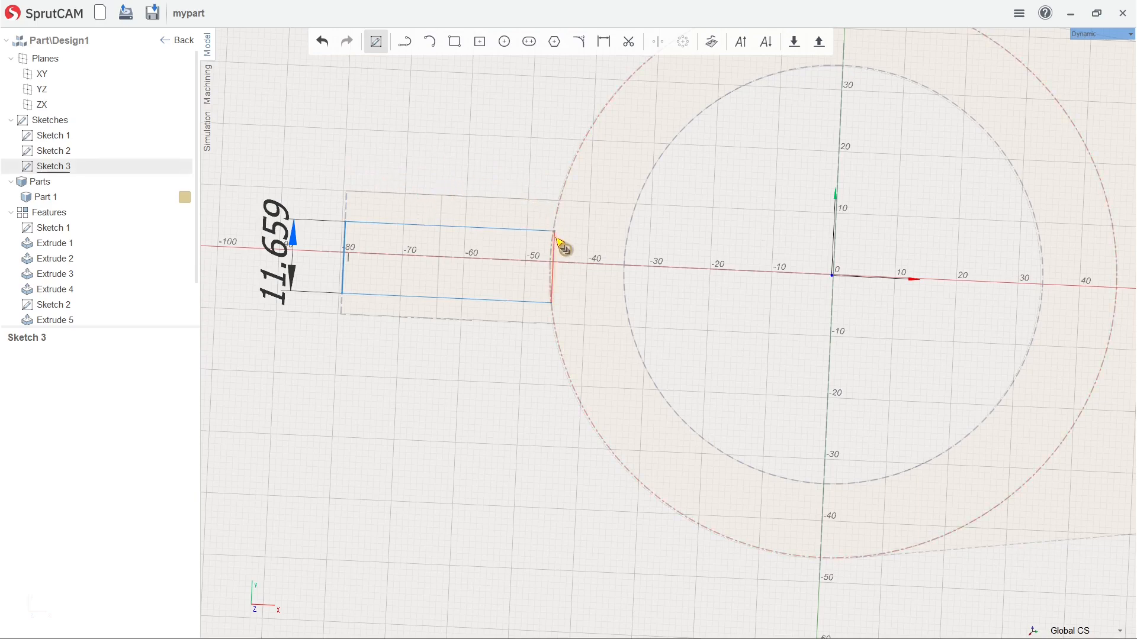
Try a tangent constraint between the rectangle's upper corner at the cylinder and the outer construction circle.
right_click(557, 236)
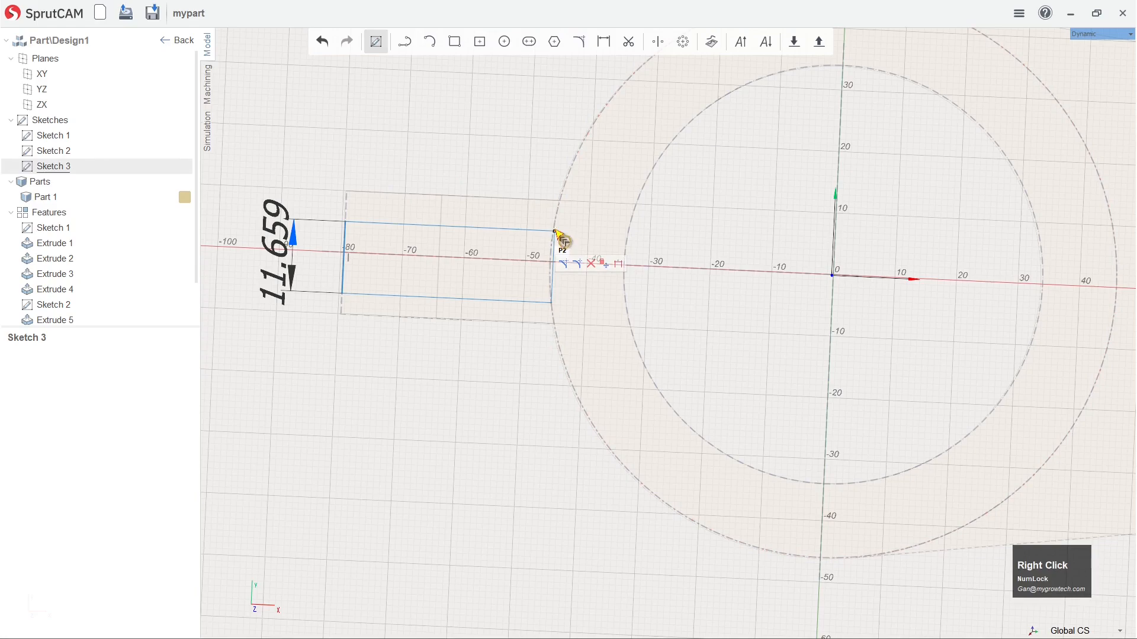
right_click(564, 221)
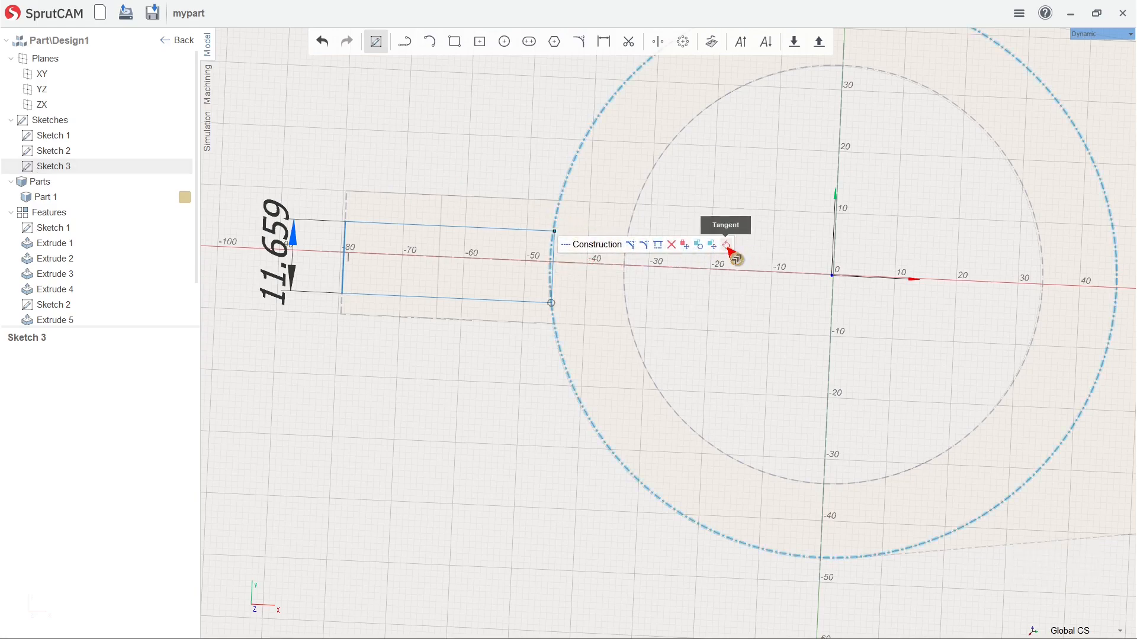
left_click(727, 246)
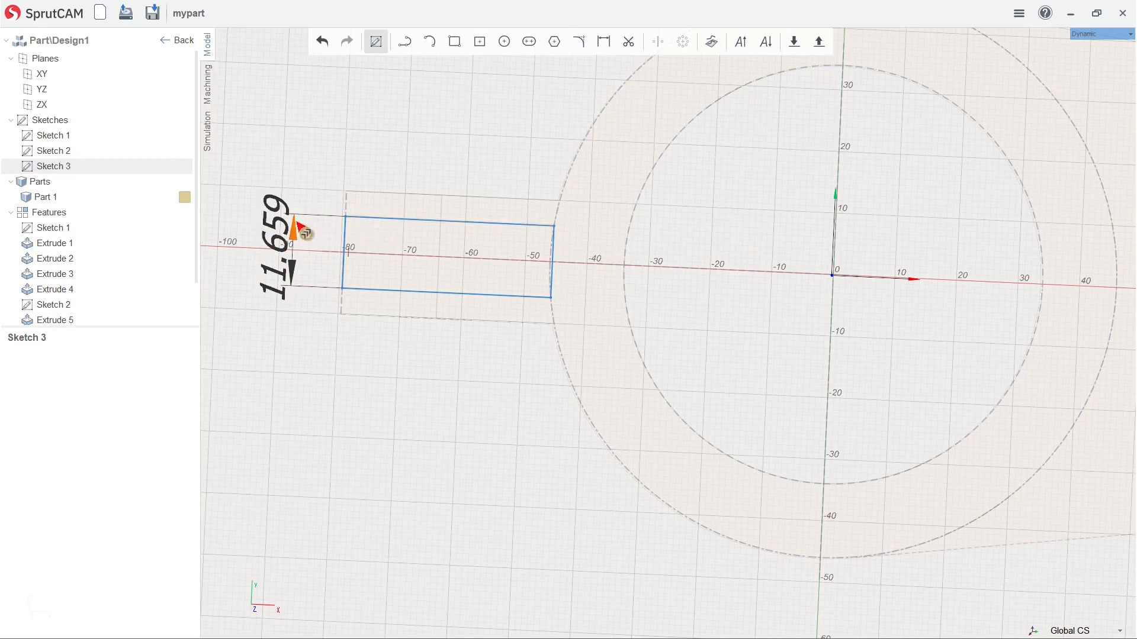
Set the rectangle's vertical height dimension to 5.
left_click(287, 243)
scroll(294, 258, "down", 1)
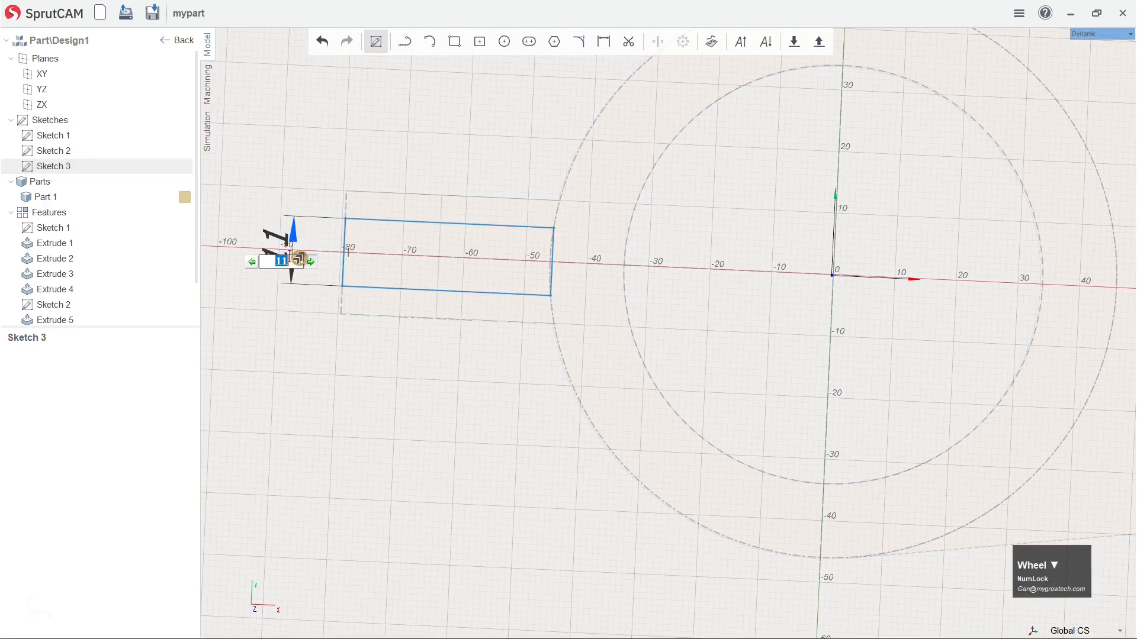
scroll(295, 263, "down", 5)
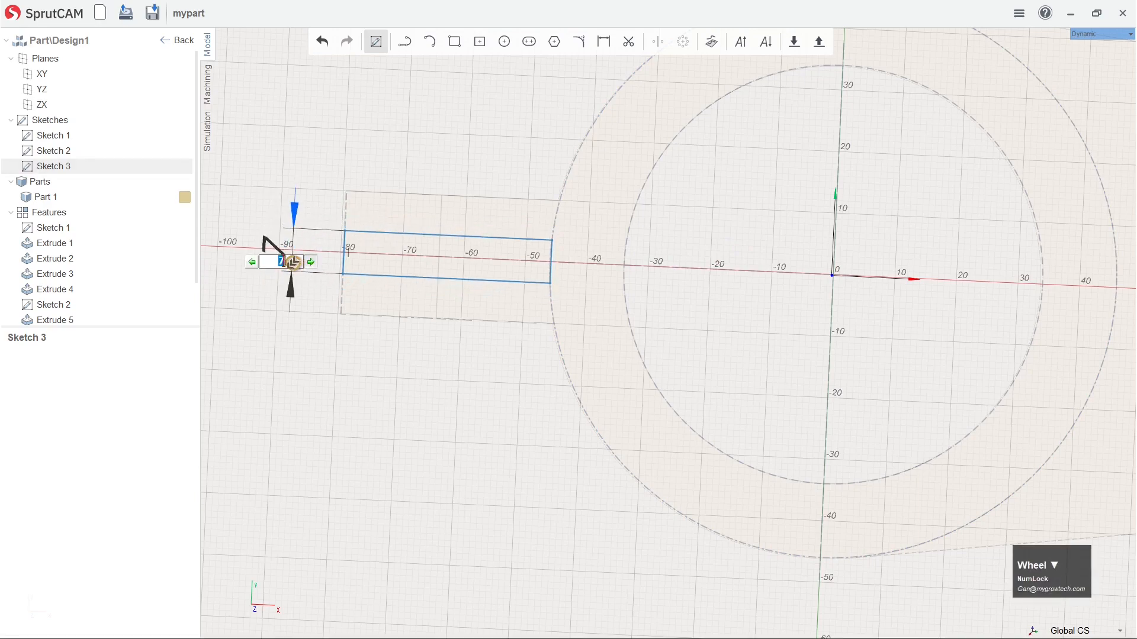
scroll(294, 263, "down", 1)
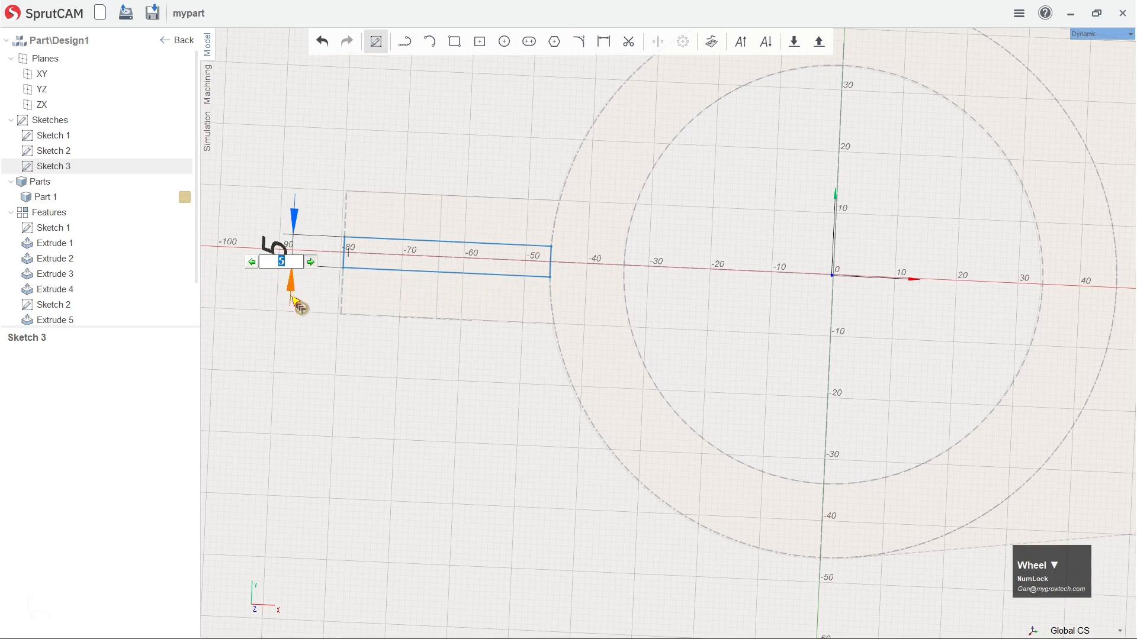
left_click(405, 373)
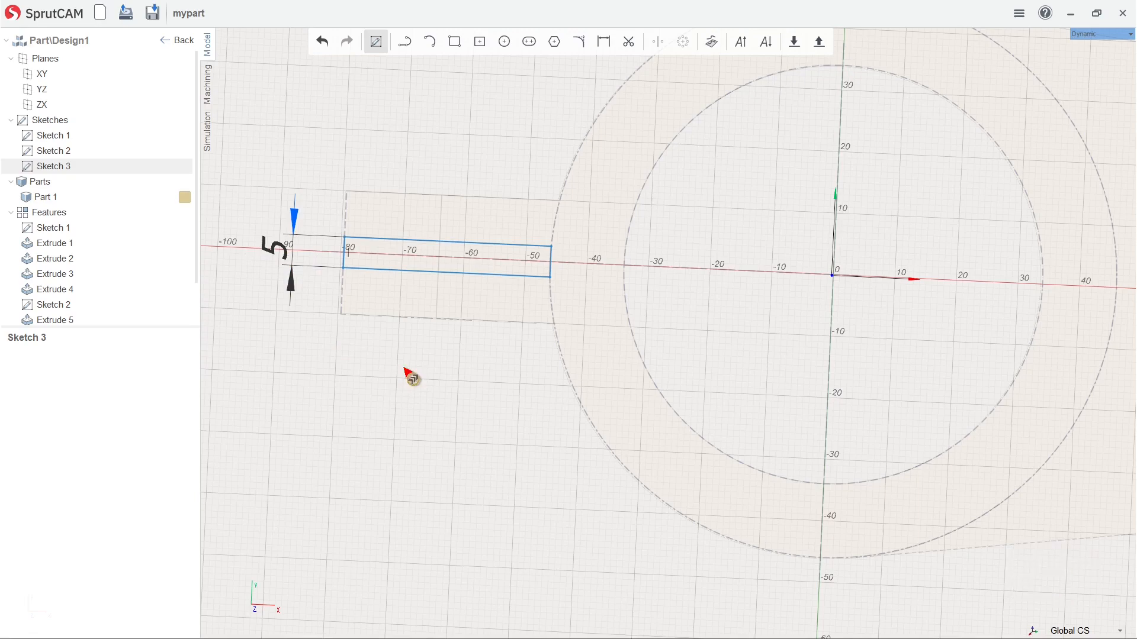
Undo the rectangle's height change, the tangent constraint and the deletion of its width dimension.
right_click_drag(405, 371, 383, 335)
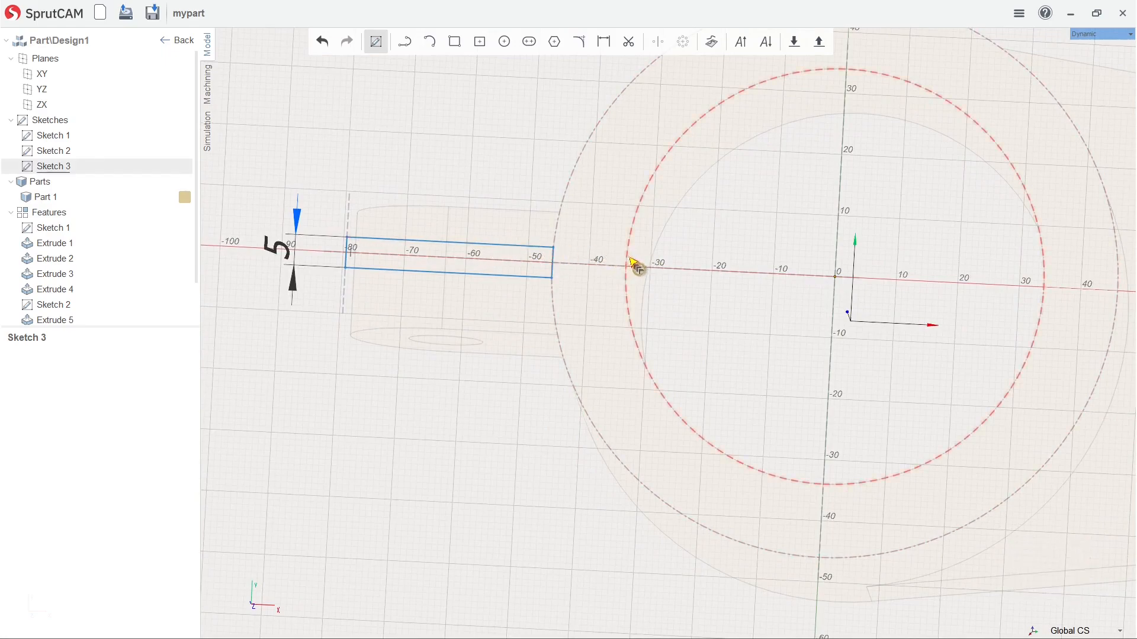
left_click(324, 45)
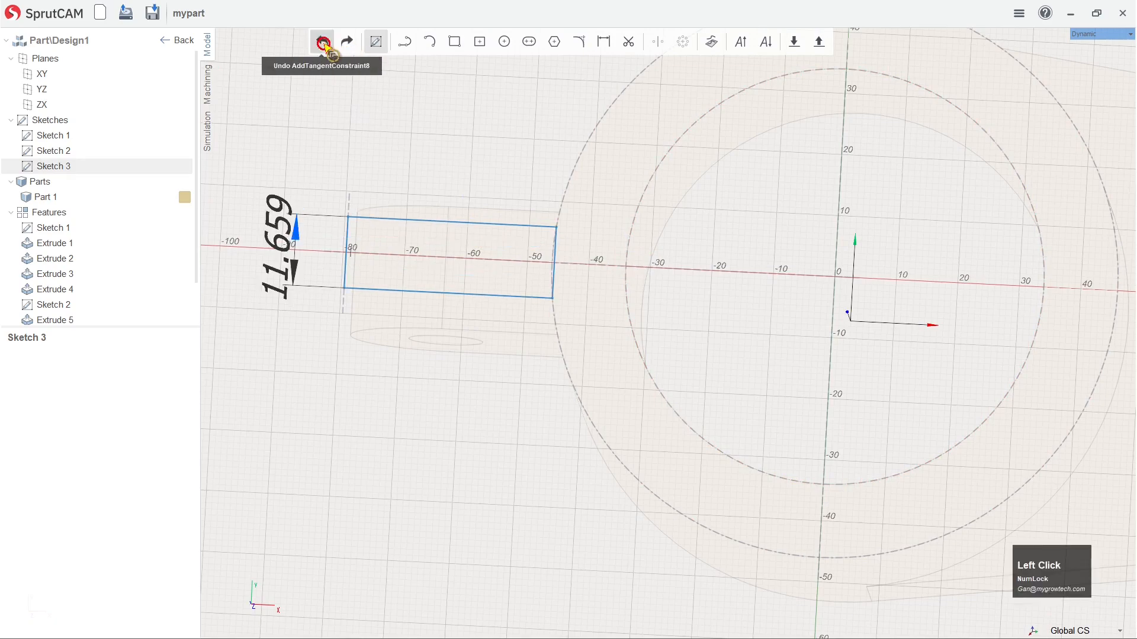
left_click(325, 45)
left_click(324, 45)
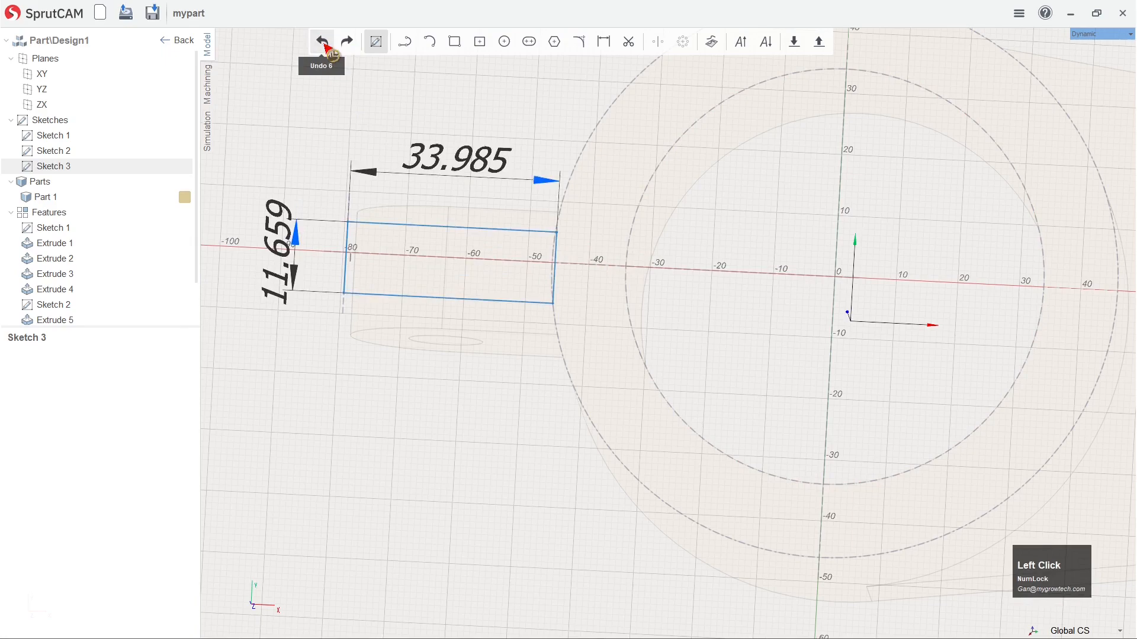
Undo the drawing of the slot rectangle across the side lug.
left_click(324, 45)
left_click(324, 45)
mouse_move(457, 194)
right_mouse_down()
mouse_move(440, 238)
mouse_move(441, 180)
mouse_move(414, 175)
mouse_move(426, 190)
right_mouse_up()
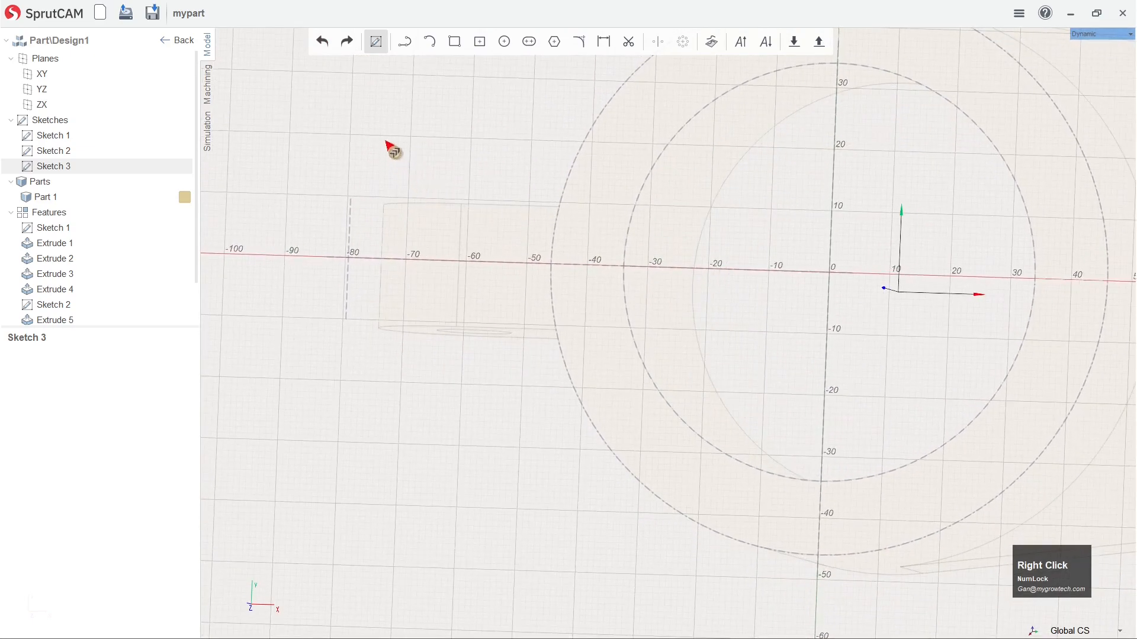
Draw a rectangle about 46 by 12 mm from the vertical construction line beyond the lug to the inner construction circle.
left_click(454, 41)
left_click(349, 227)
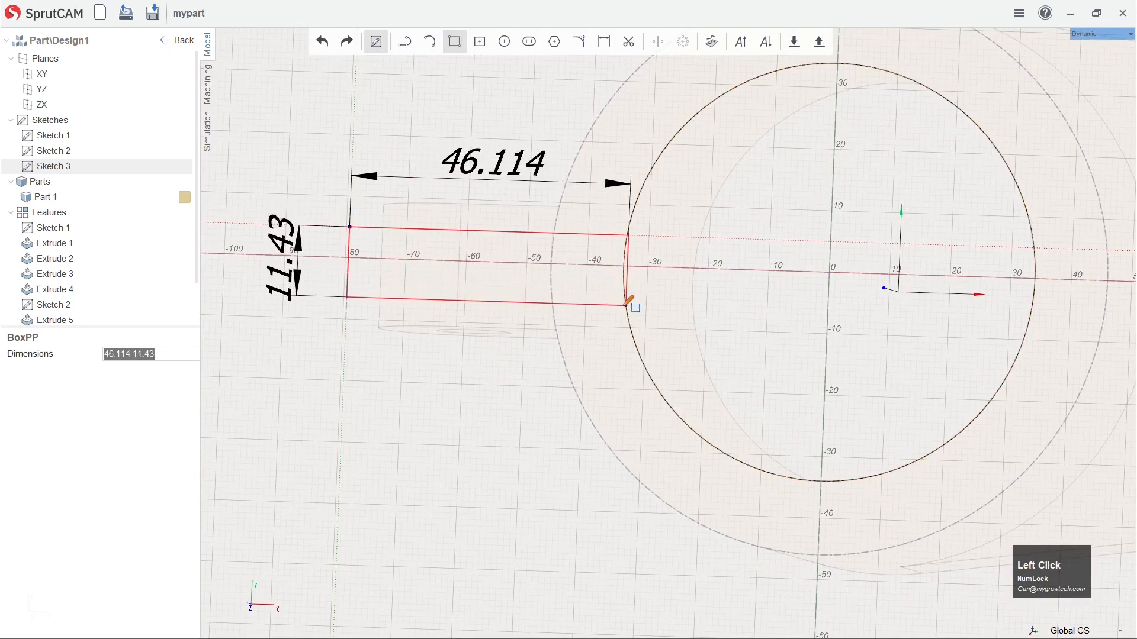
left_click(626, 307)
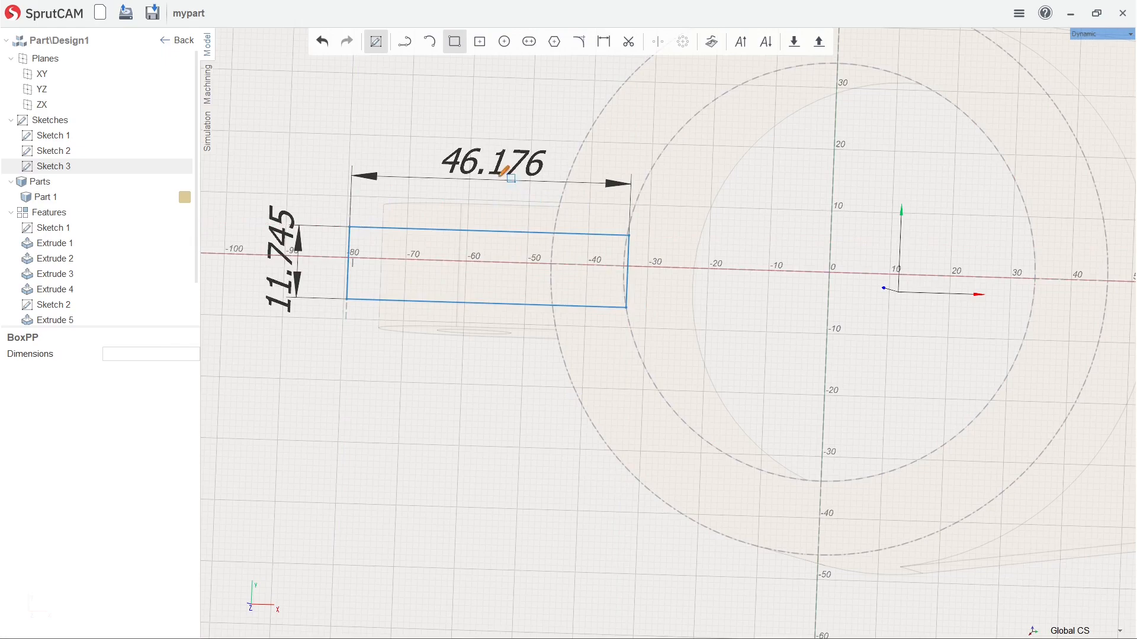
right_click(415, 104)
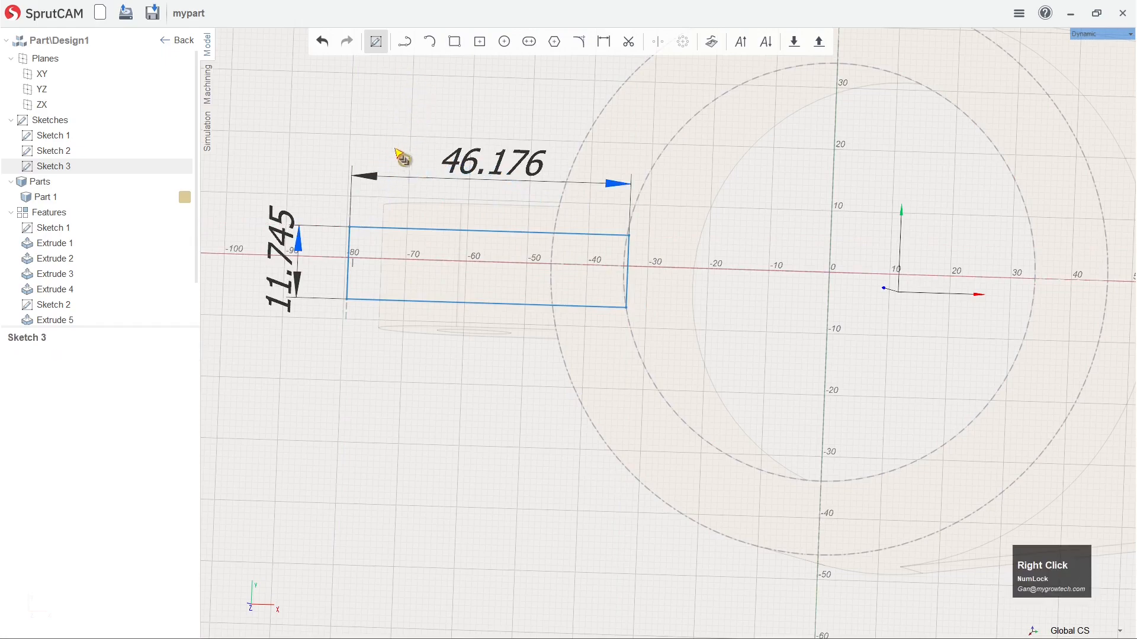
Delete the new rectangle's horizontal width dimension.
left_click(377, 180)
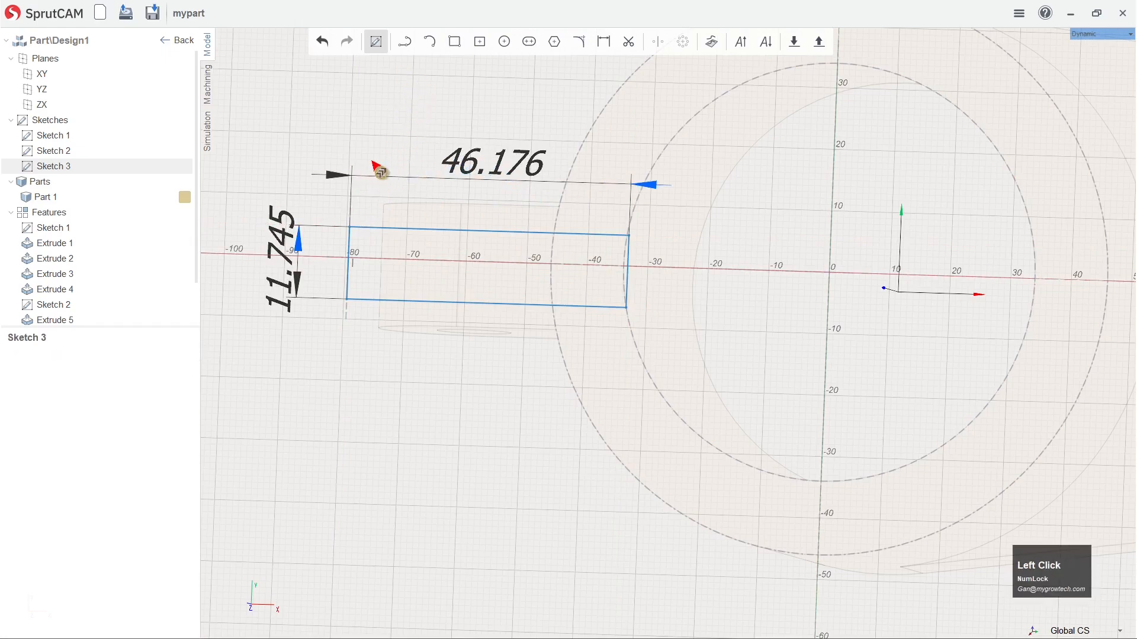
left_click(376, 178)
key("Delete")
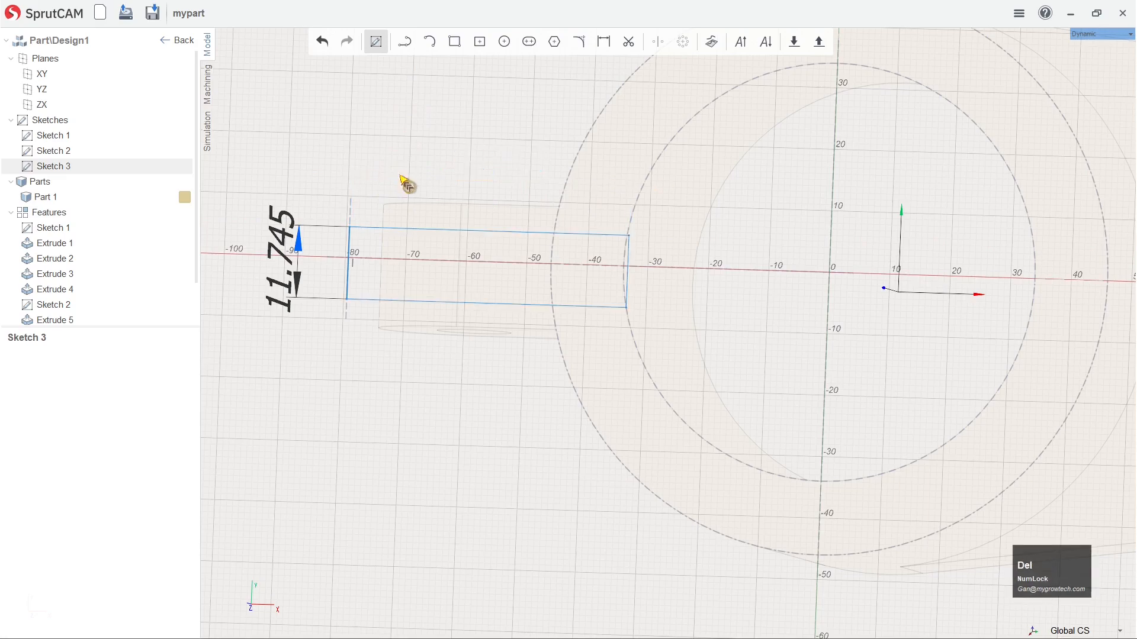
Apply a tangent constraint between the rectangle's upper corner at the bore and the inner construction circle.
right_click(629, 236)
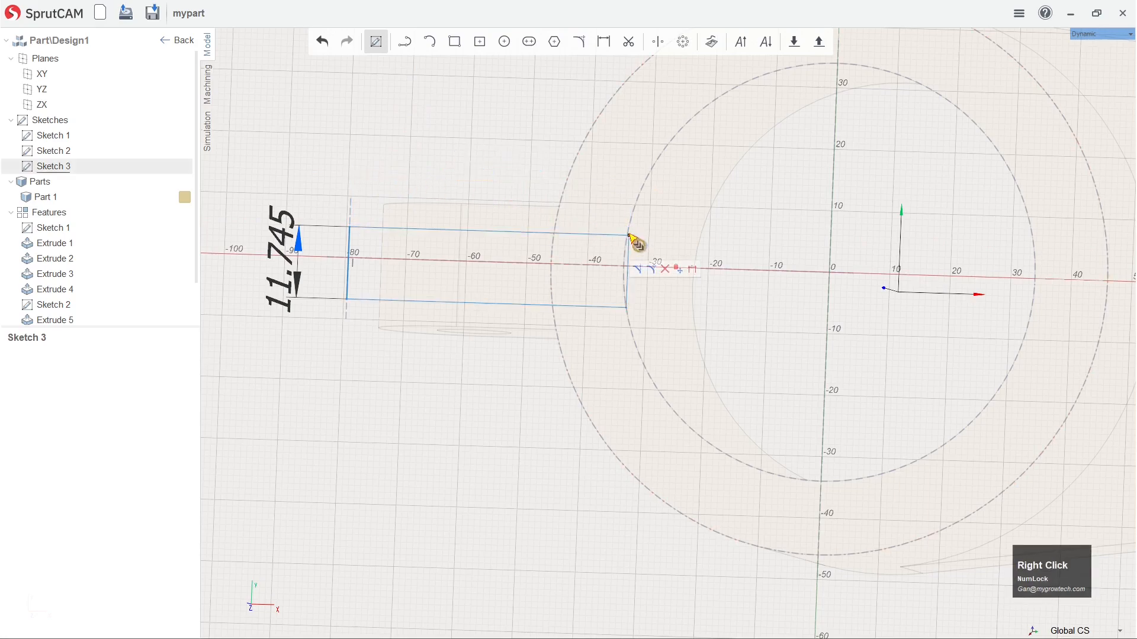
right_click(632, 224)
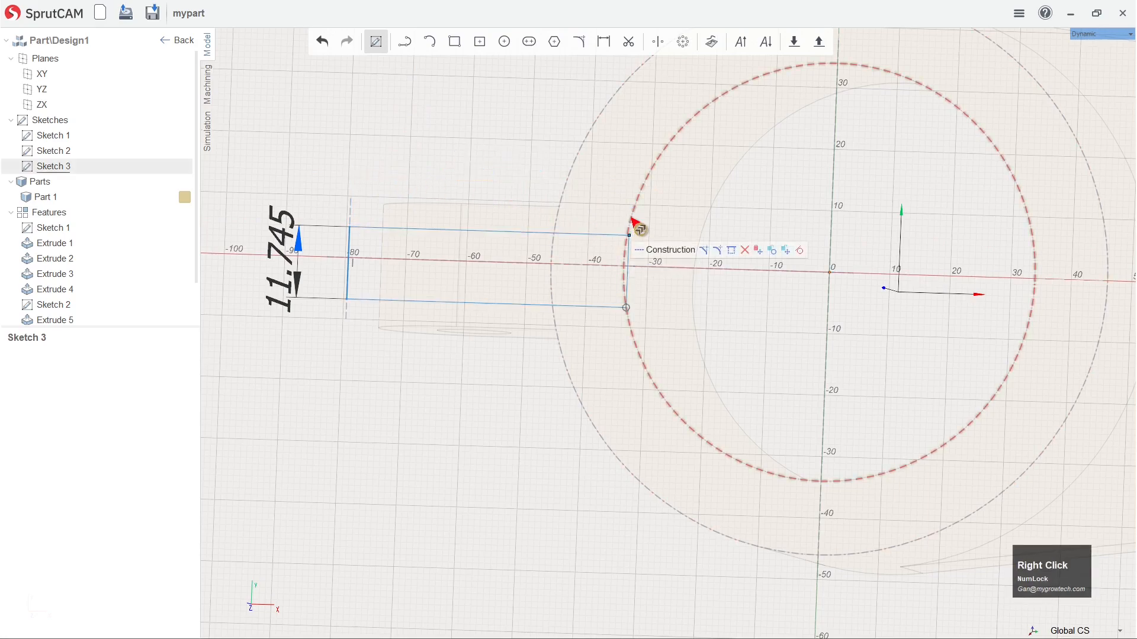
left_click(800, 254)
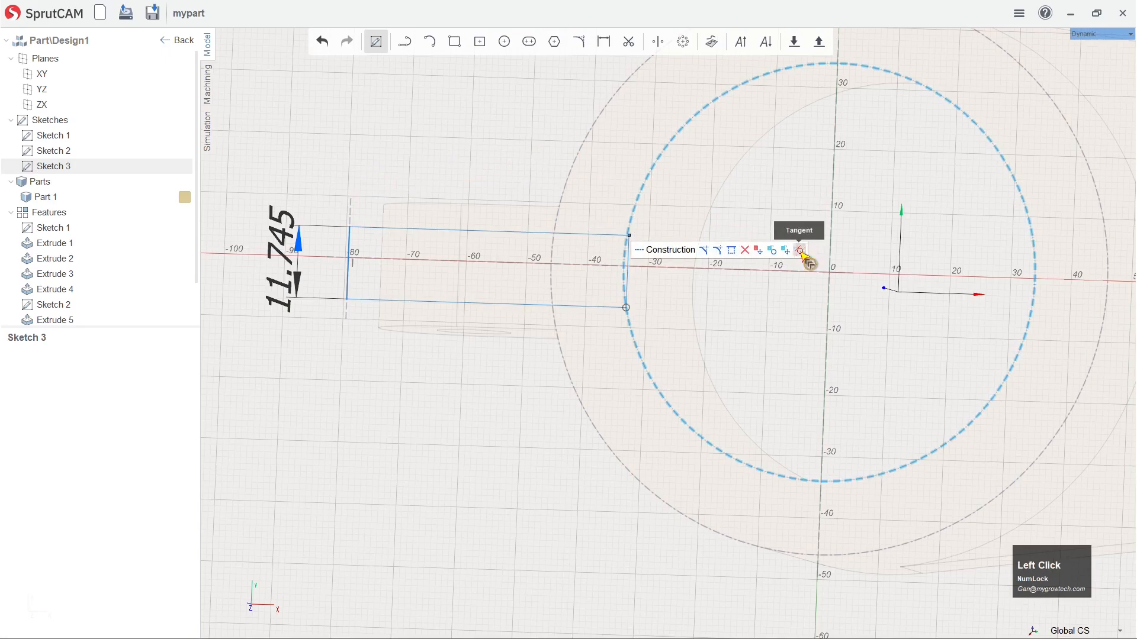
Set the rectangle's height dimension to 5 and finish the sketch.
left_click(290, 239)
scroll(284, 254, "down", 2)
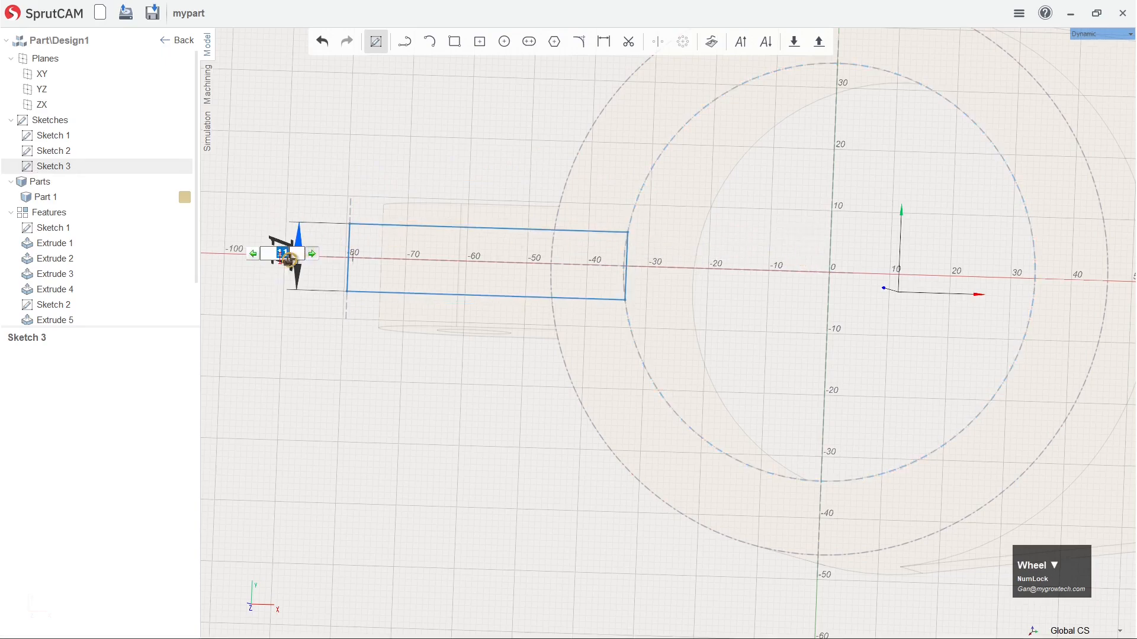
scroll(287, 259, "down", 4)
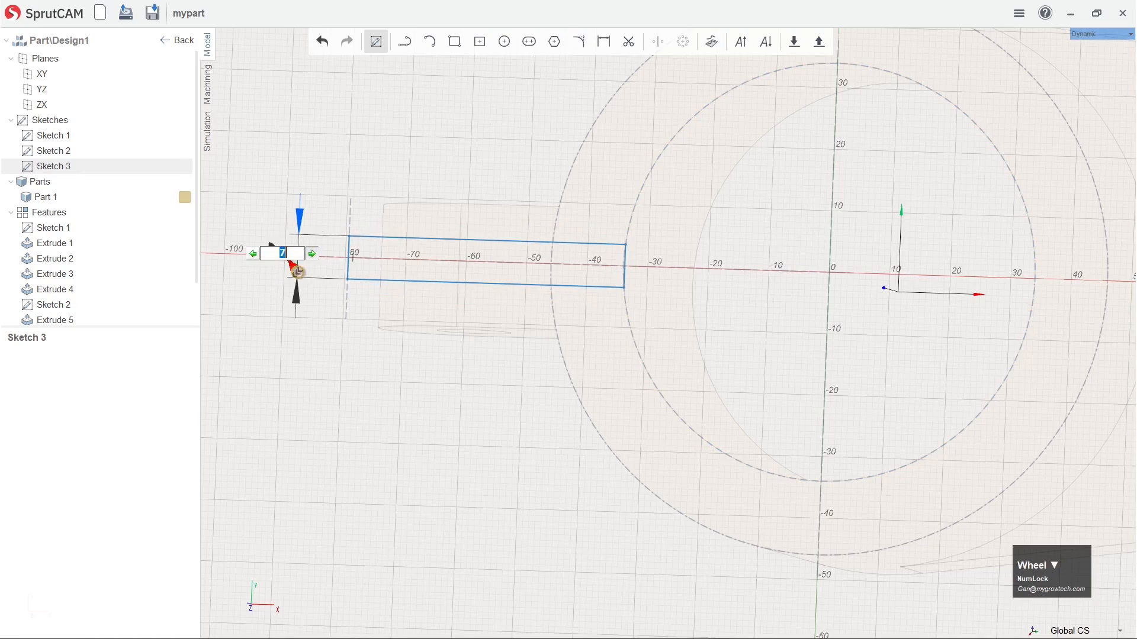
scroll(296, 271, "down", 1)
left_click(332, 380)
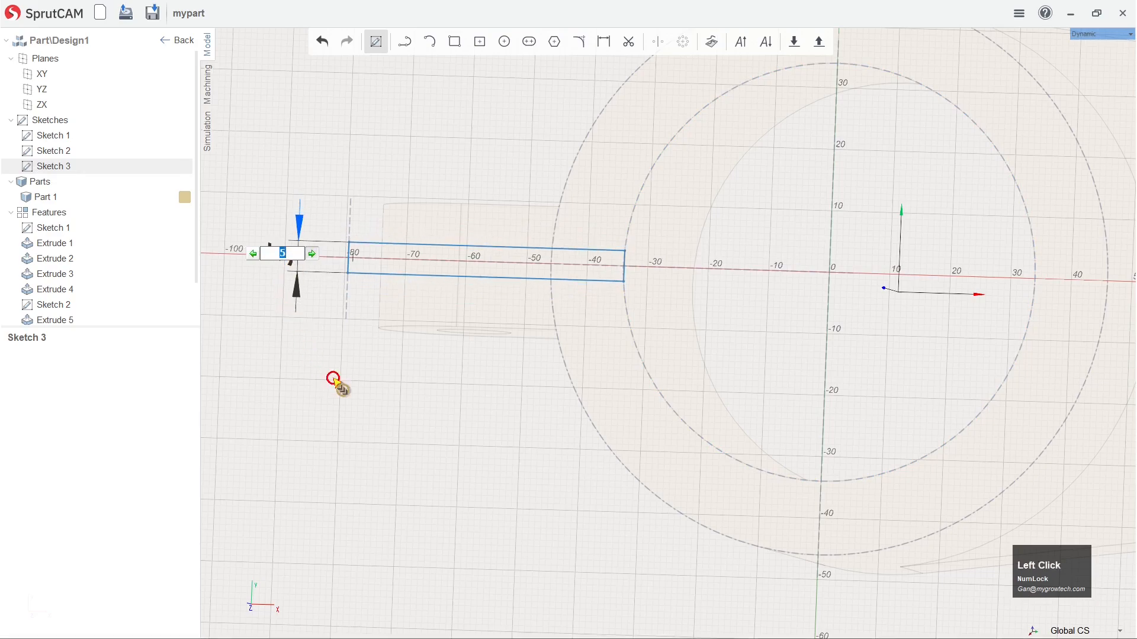
mouse_move(426, 375)
right_mouse_down()
mouse_move(524, 341)
mouse_move(456, 335)
mouse_move(521, 258)
right_mouse_up()
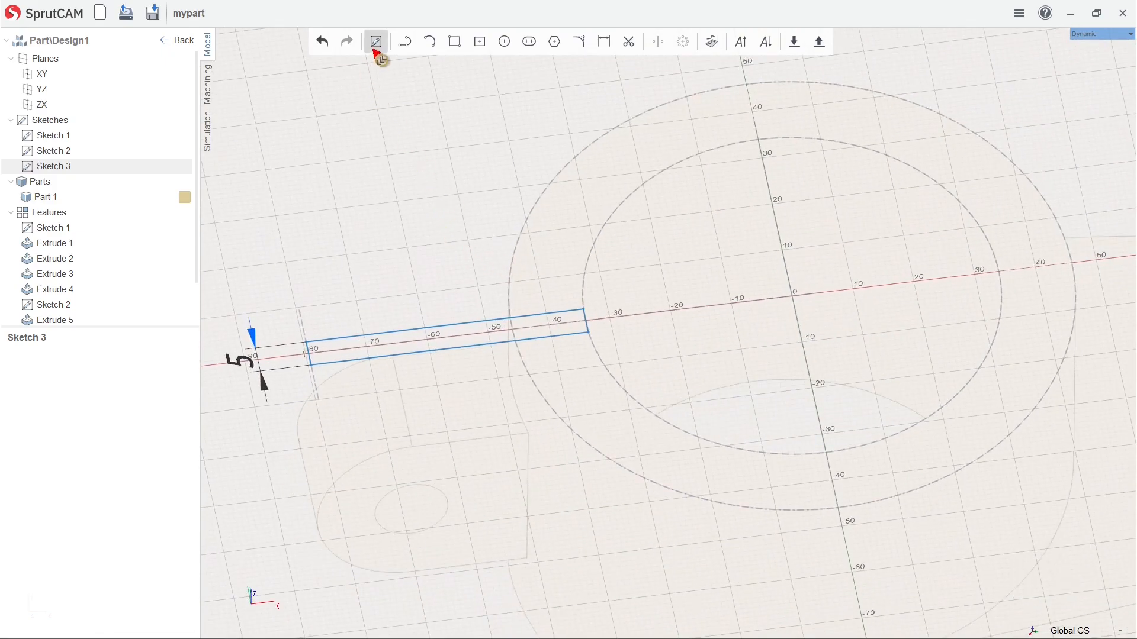
left_click(375, 43)
Extrude the narrow slot profile down to the base's bottom edge as a cut through the lug and cylinder wall.
right_click_drag(483, 373, 489, 322)
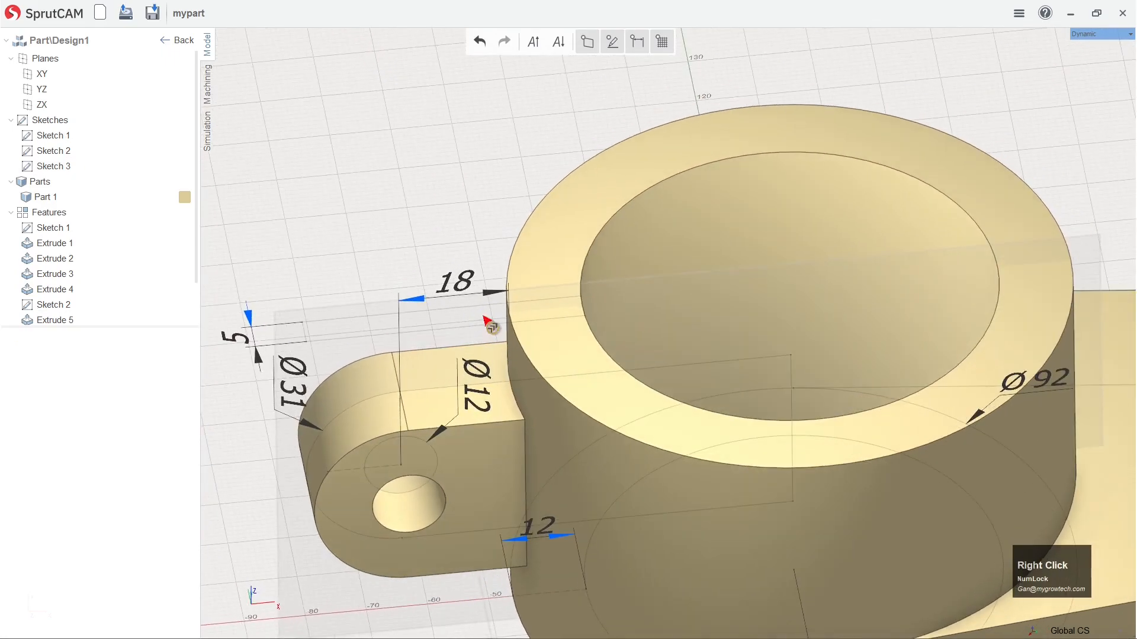
left_click(451, 326)
left_click(454, 325)
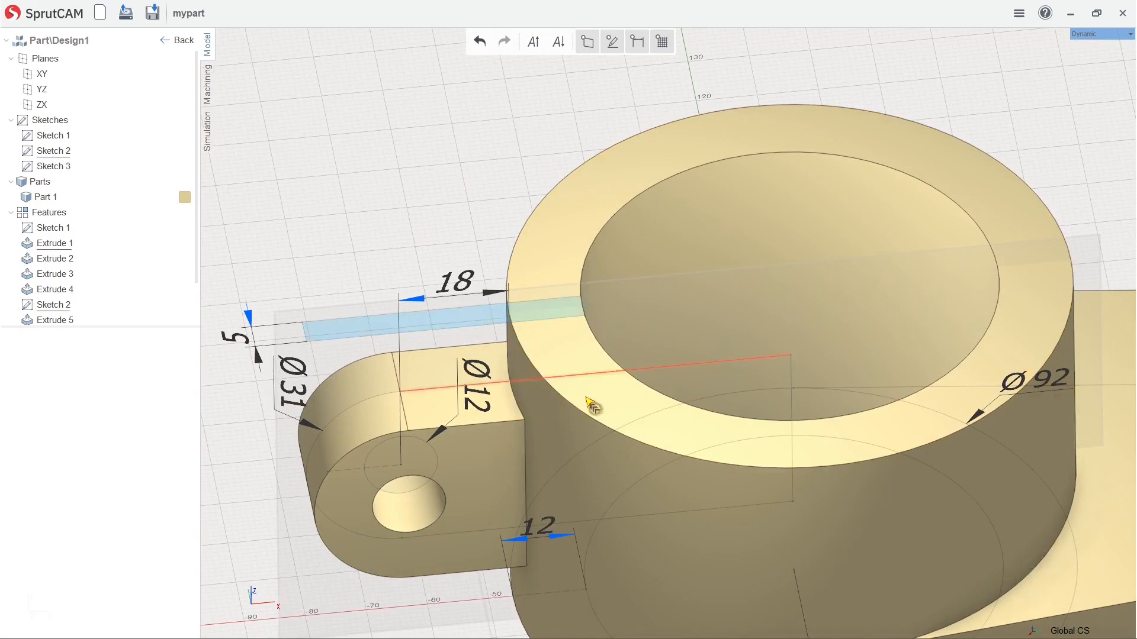
scroll(610, 391, "down", 2)
scroll(613, 430, "up", 8)
scroll(601, 532, "down", 3)
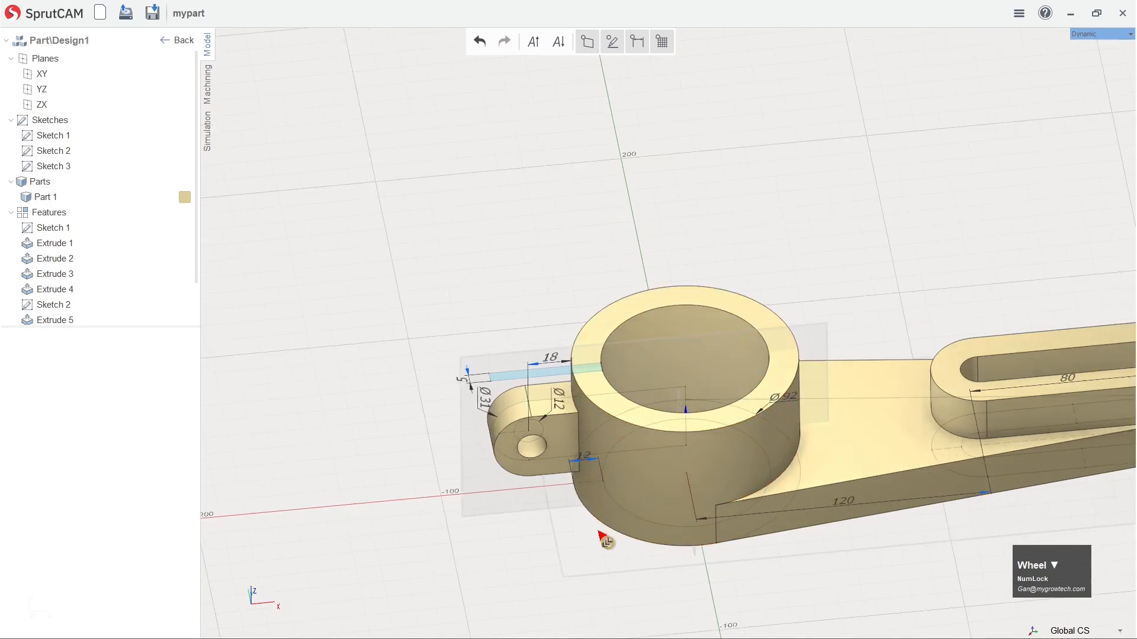
left_click(533, 307)
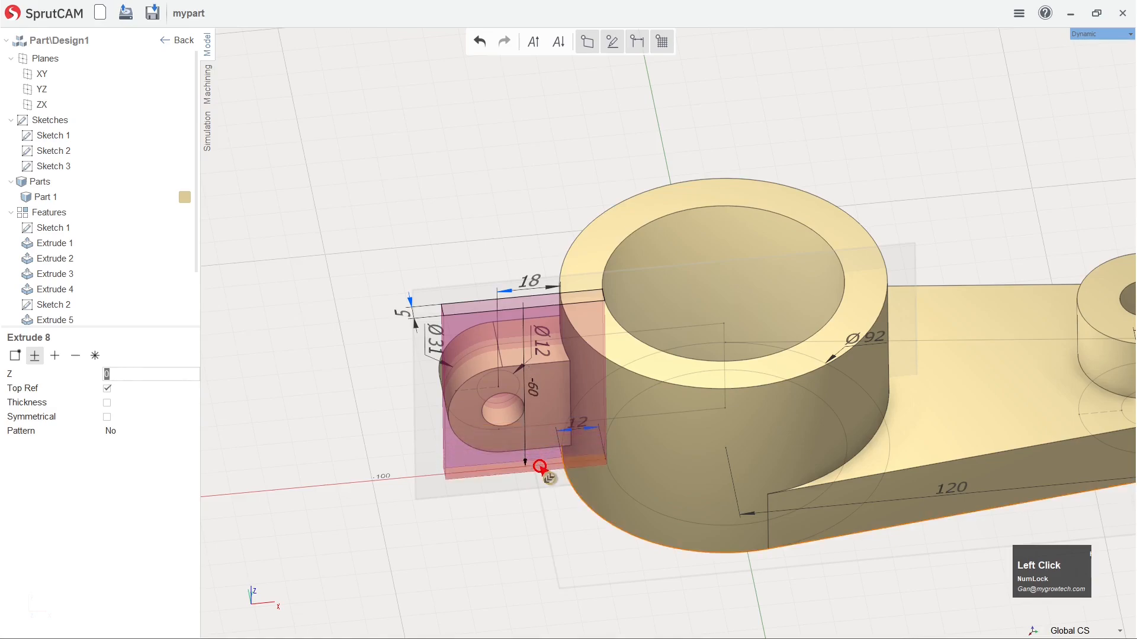
left_click(540, 467)
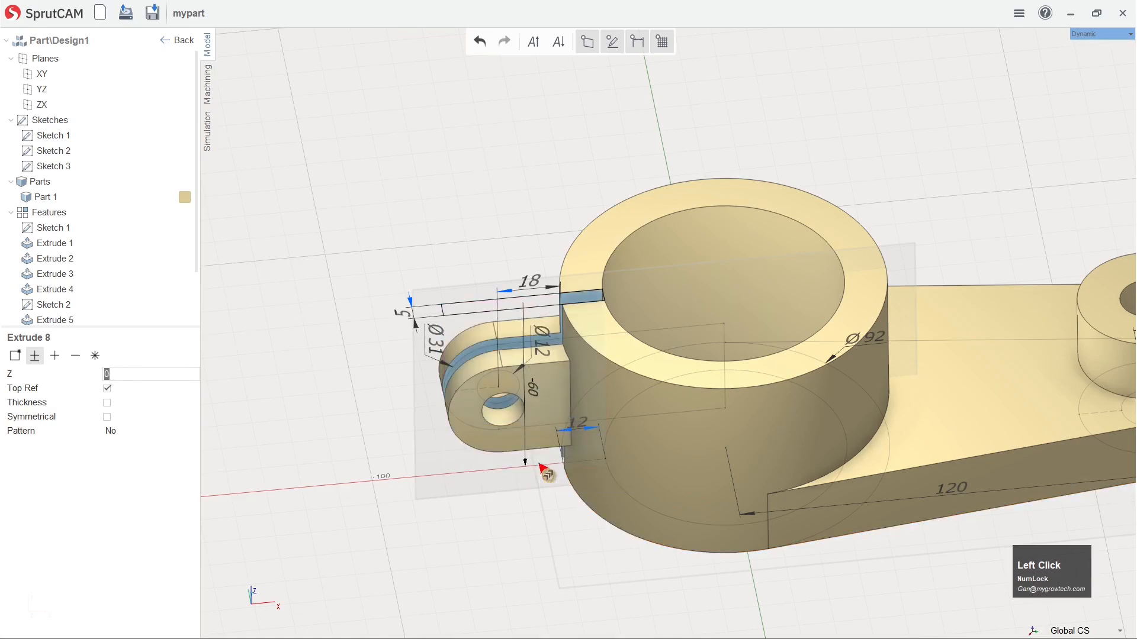
right_click_drag(393, 203, 418, 204)
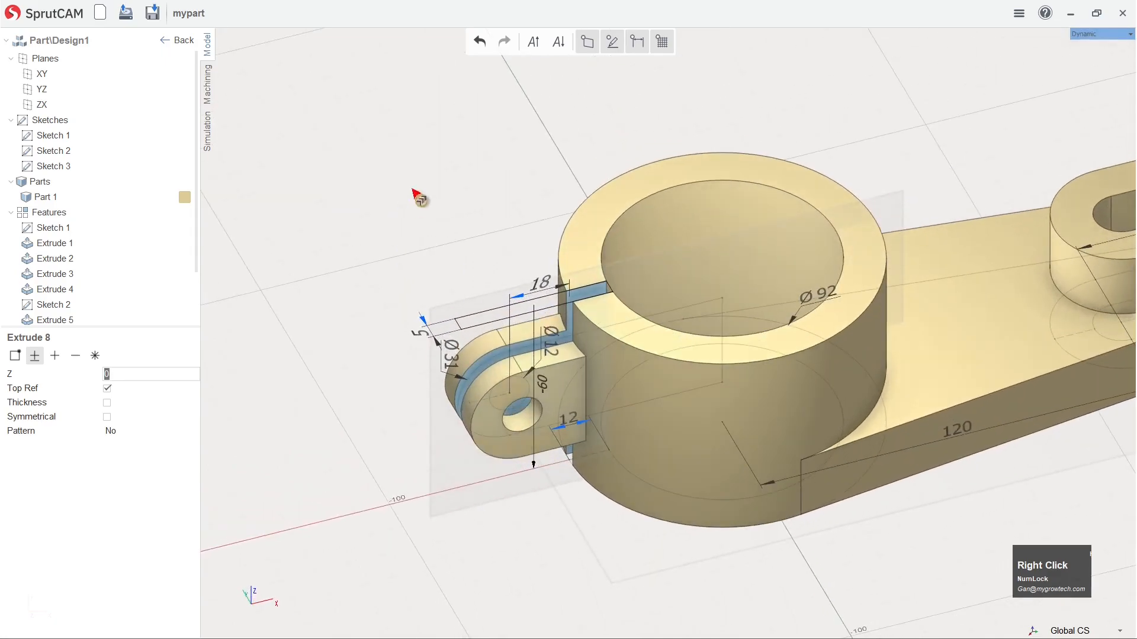
left_click(417, 142)
Start a sketch on the top face of the tapered arm between the cylinder and the slotted boss.
right_click_drag(450, 257, 449, 309)
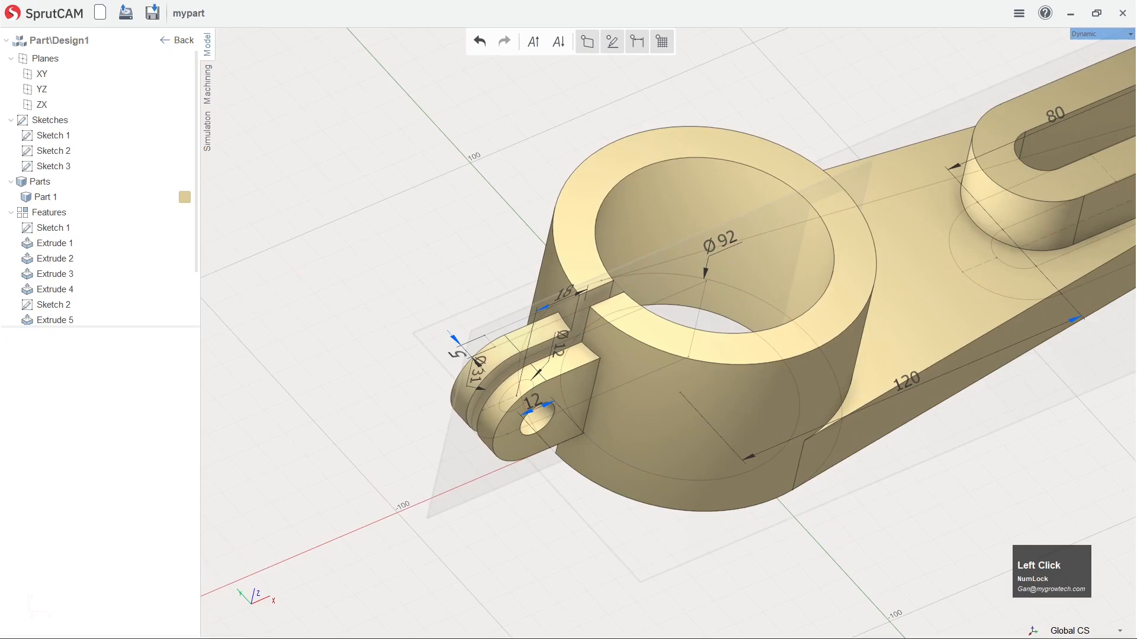
scroll(549, 311, "down", 4)
scroll(574, 321, "up", 10)
scroll(762, 304, "down", 1)
scroll(710, 349, "down", 3)
right_click_drag(570, 318, 531, 267)
right_click_drag(592, 119, 577, 199)
left_click(580, 312)
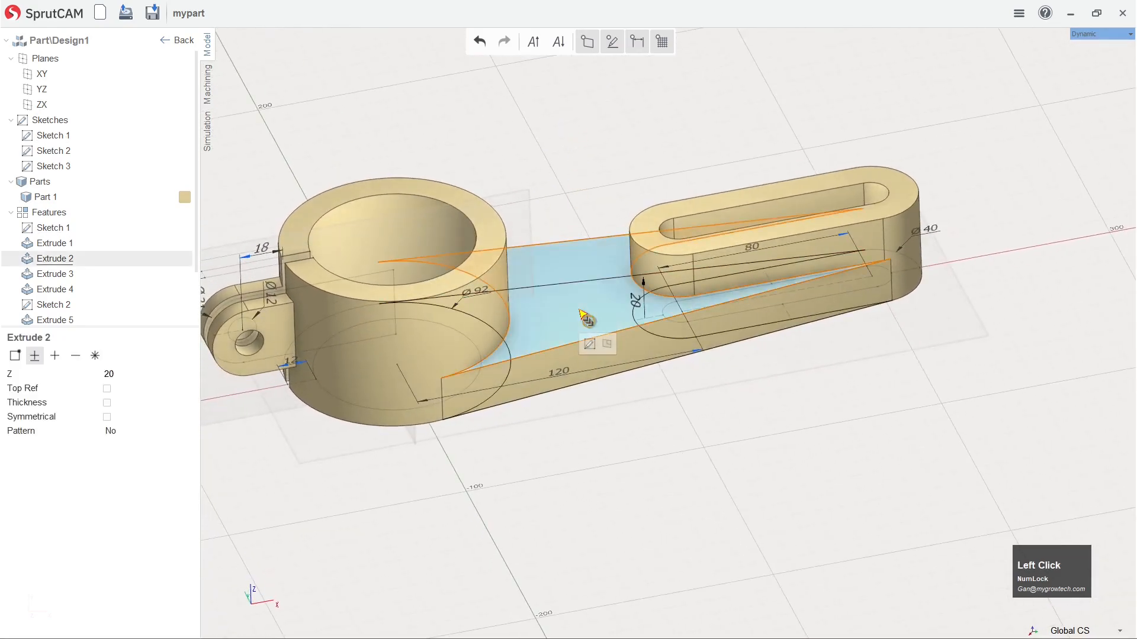
left_click(589, 344)
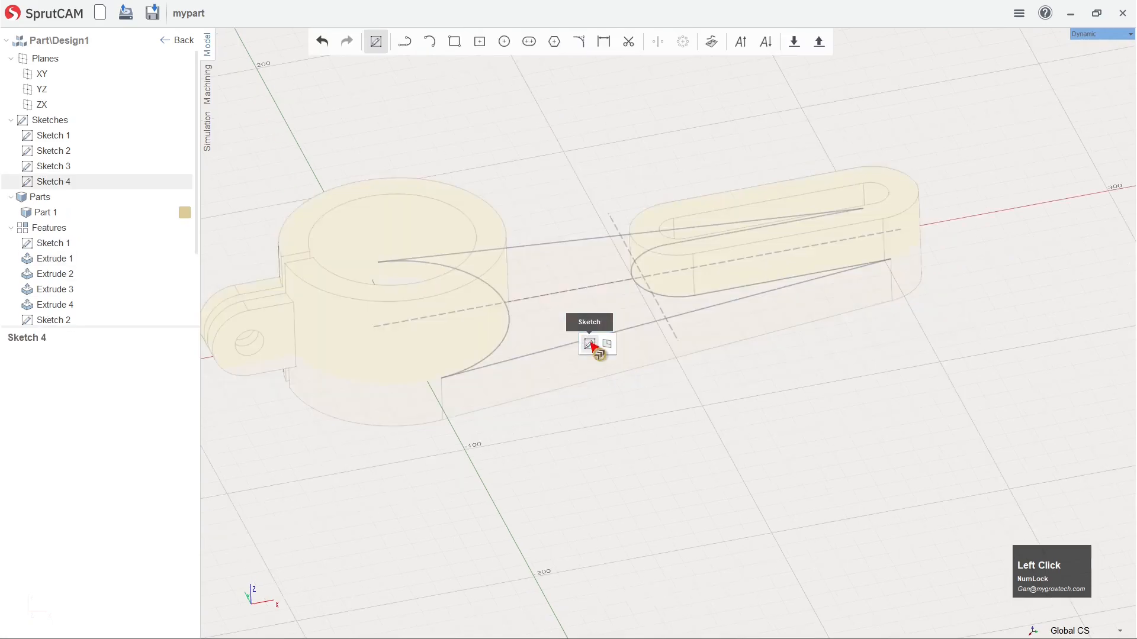
Offset the arm's two slanted side edges inward by 6.5.
mouse_move(614, 126)
right_mouse_down()
mouse_move(591, 155)
mouse_move(622, 131)
right_mouse_up()
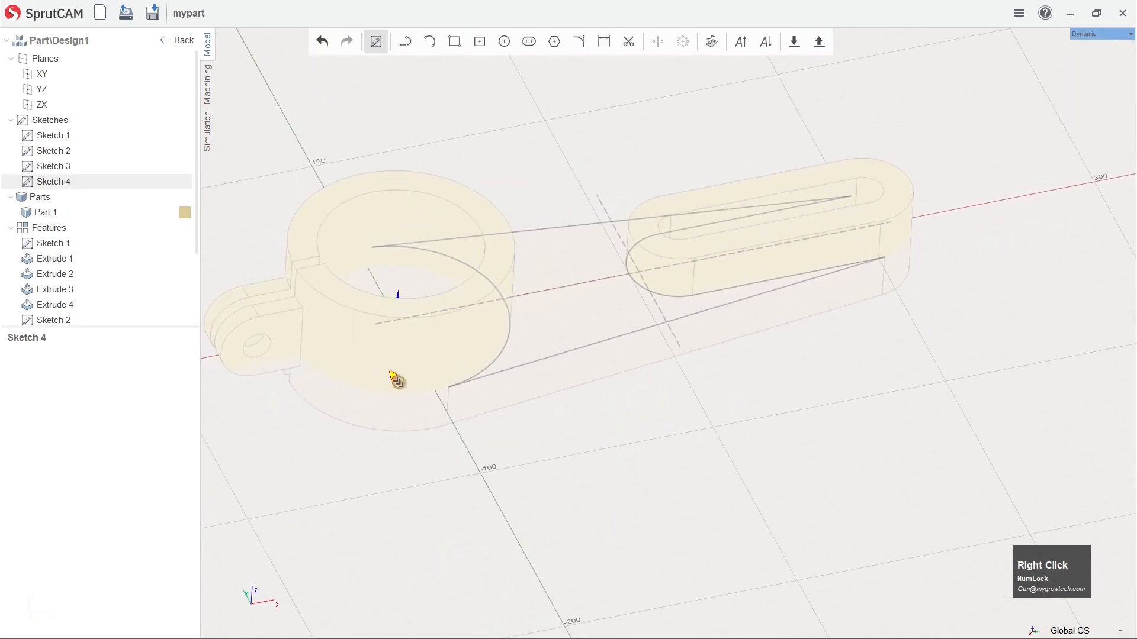
right_click_drag(807, 343, 791, 460)
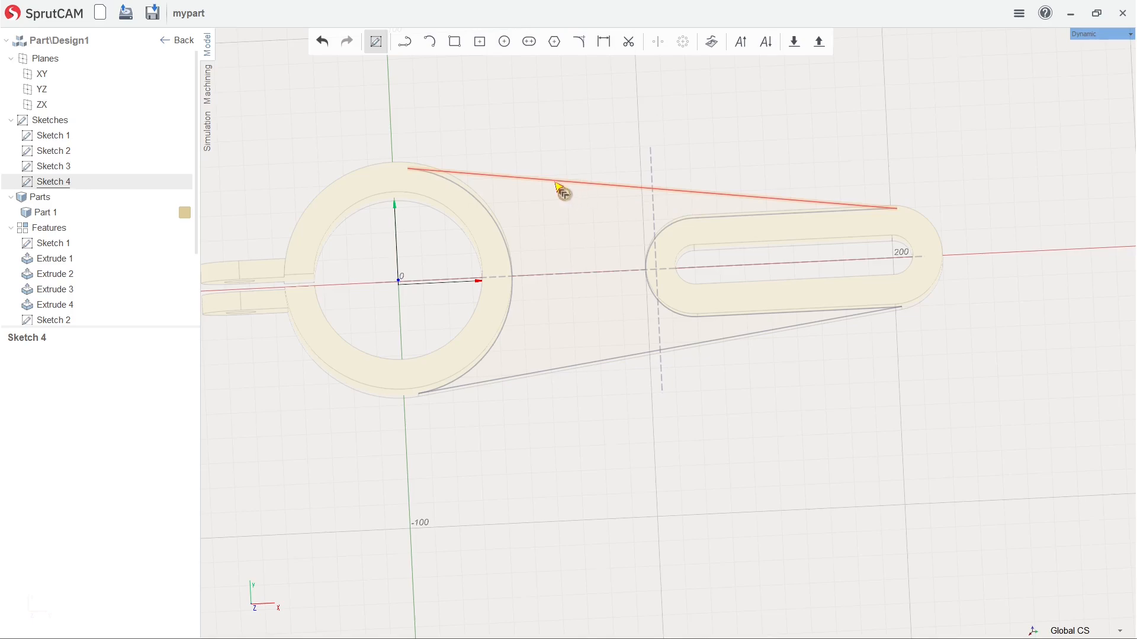
right_click(576, 187)
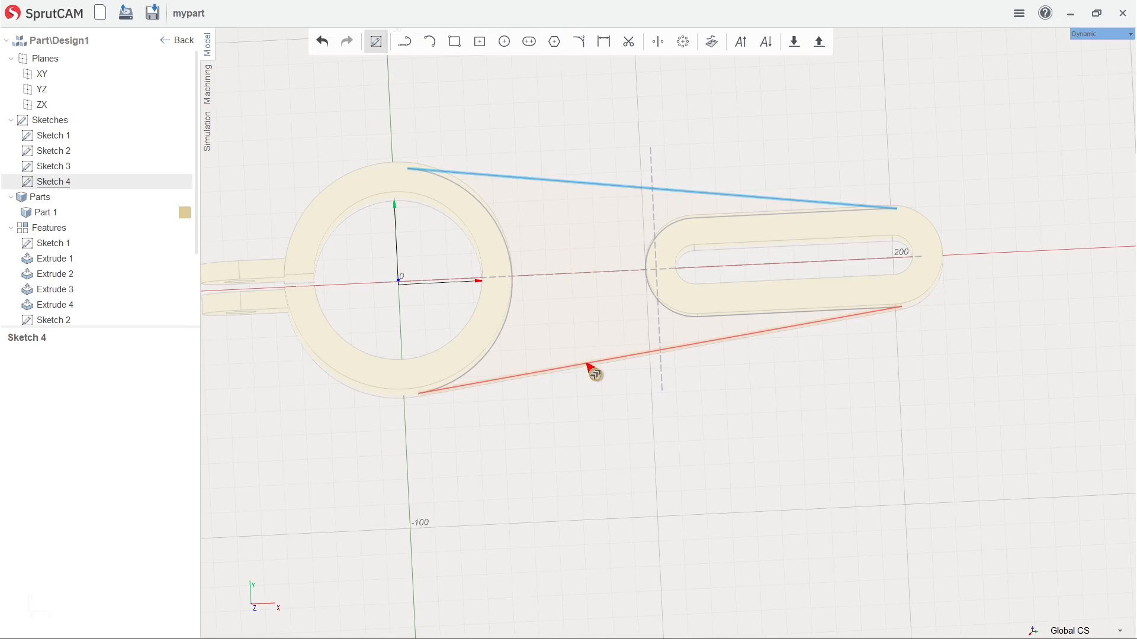
key("ctrl")
right_click(590, 367, "ctrl")
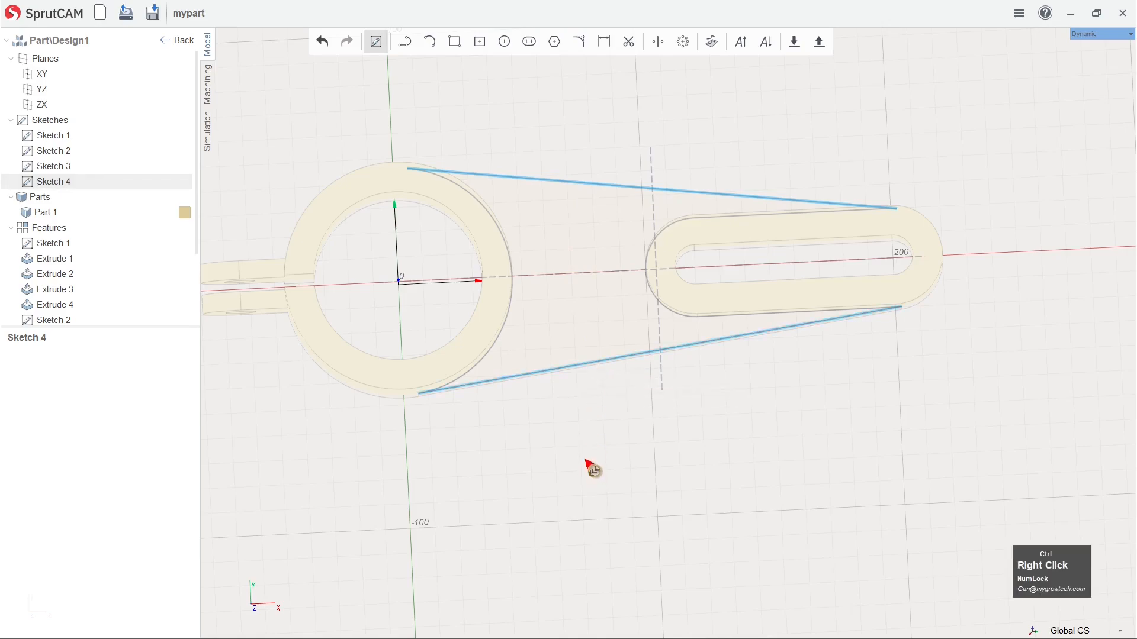
left_click(597, 365, "ctrl")
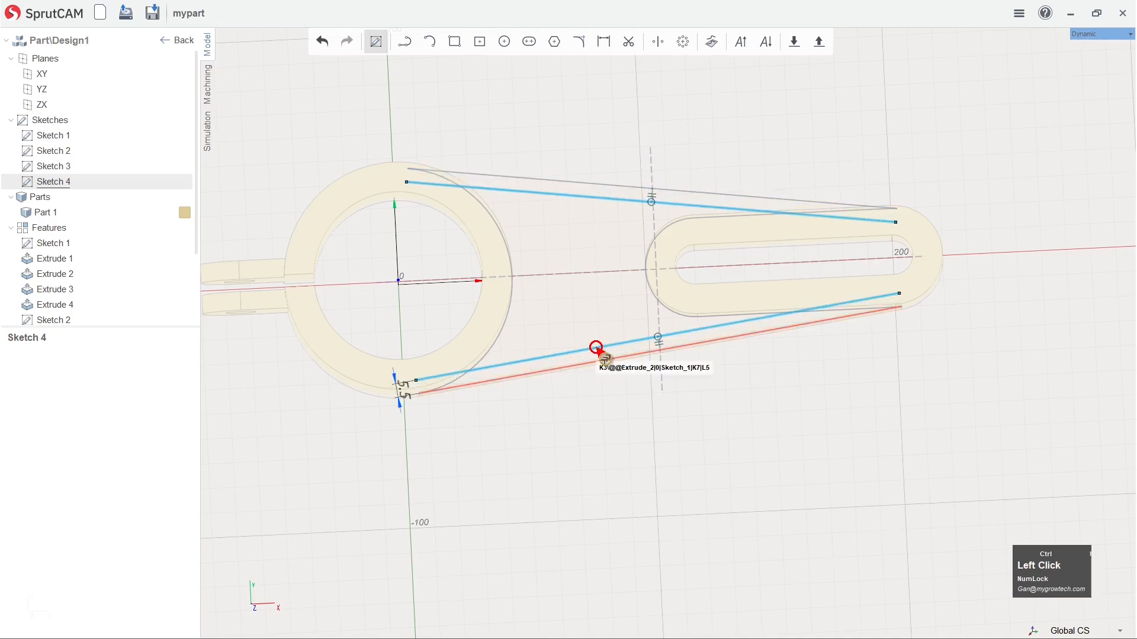
left_click_drag(596, 349, 597, 345)
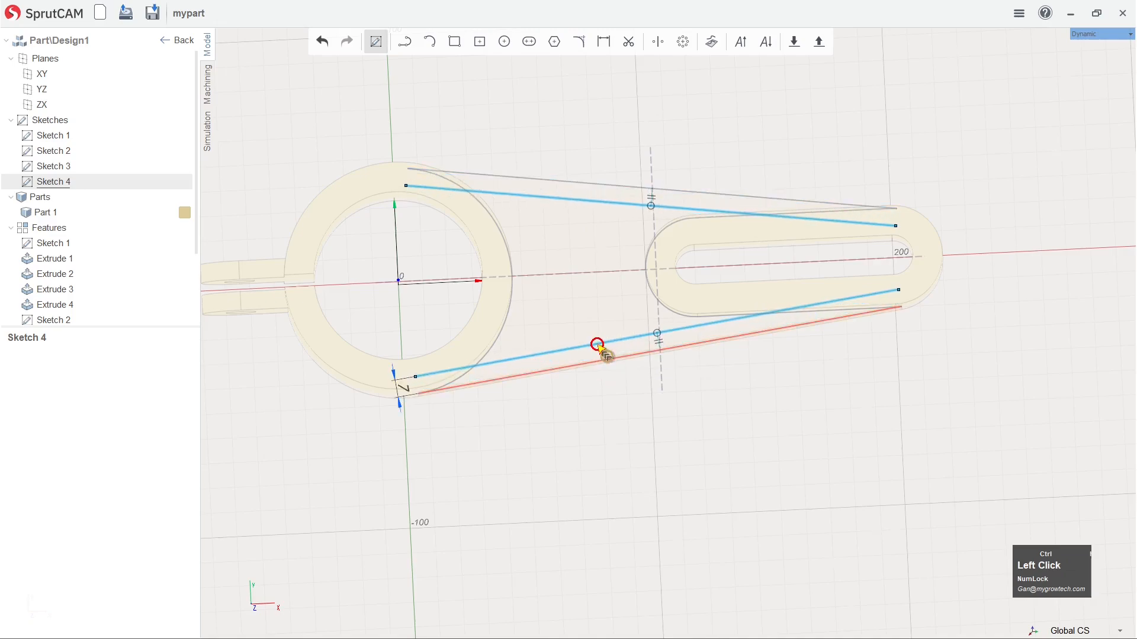
left_click_drag(598, 344, 599, 349)
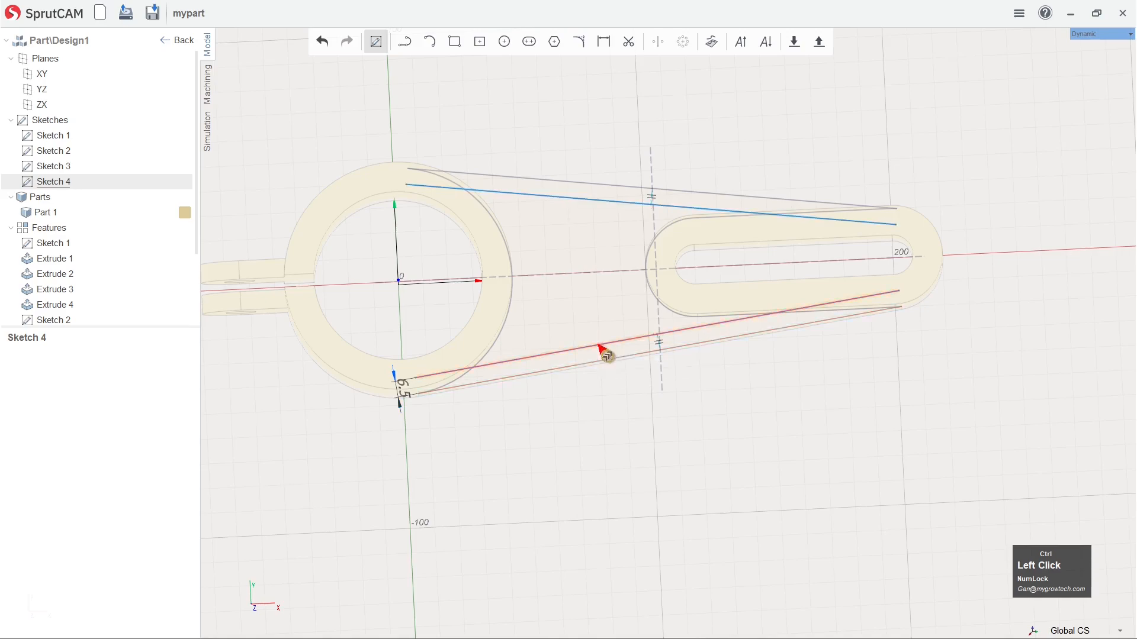
Round the four corners where the offset lines meet the cylinder and slotted-boss outlines with radius 5.
right_click_drag(649, 436, 645, 397)
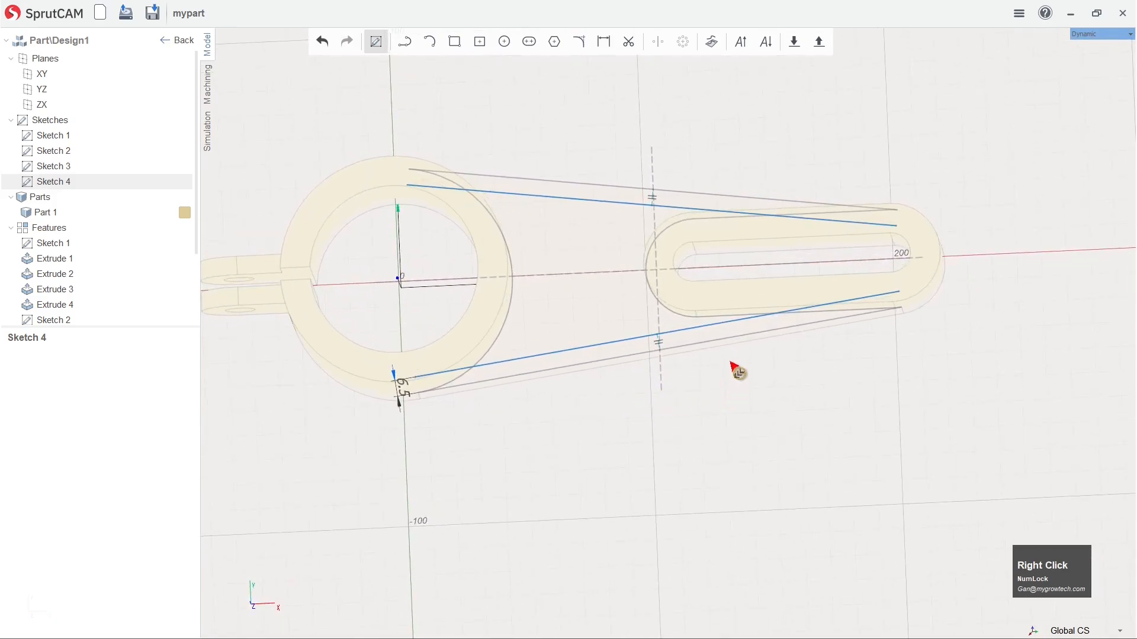
left_click(580, 45)
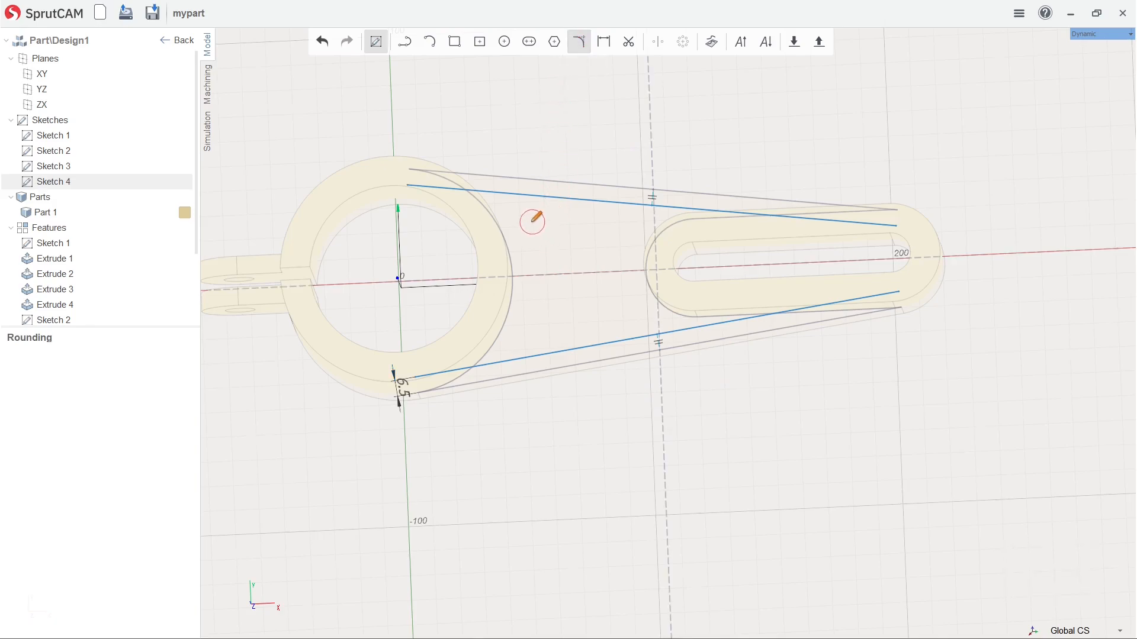
left_click(499, 197)
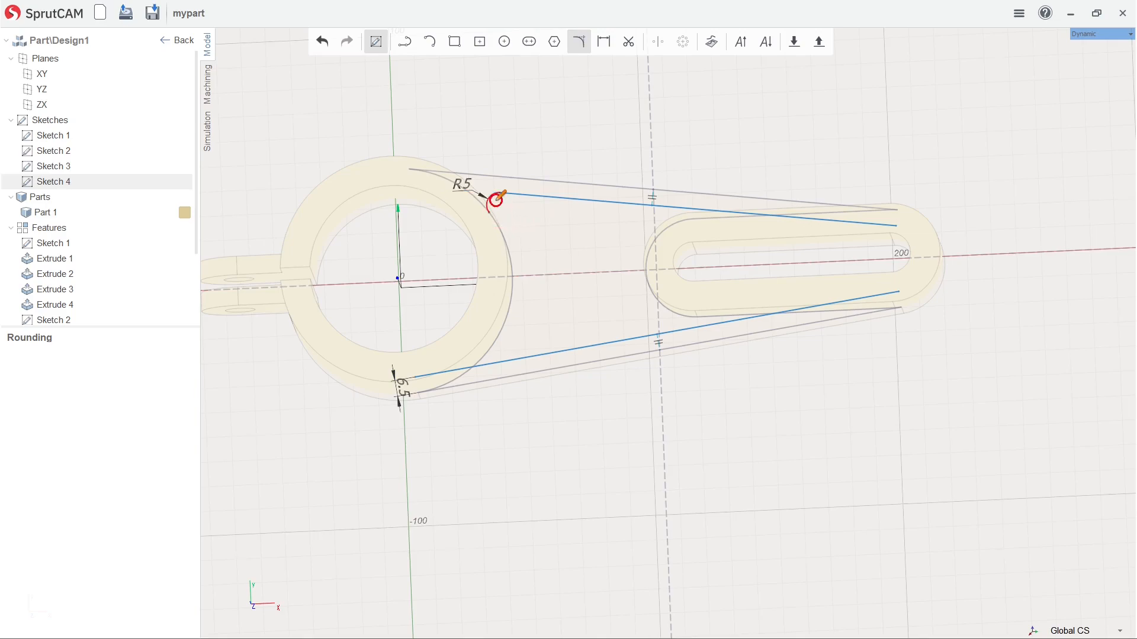
left_click(504, 350)
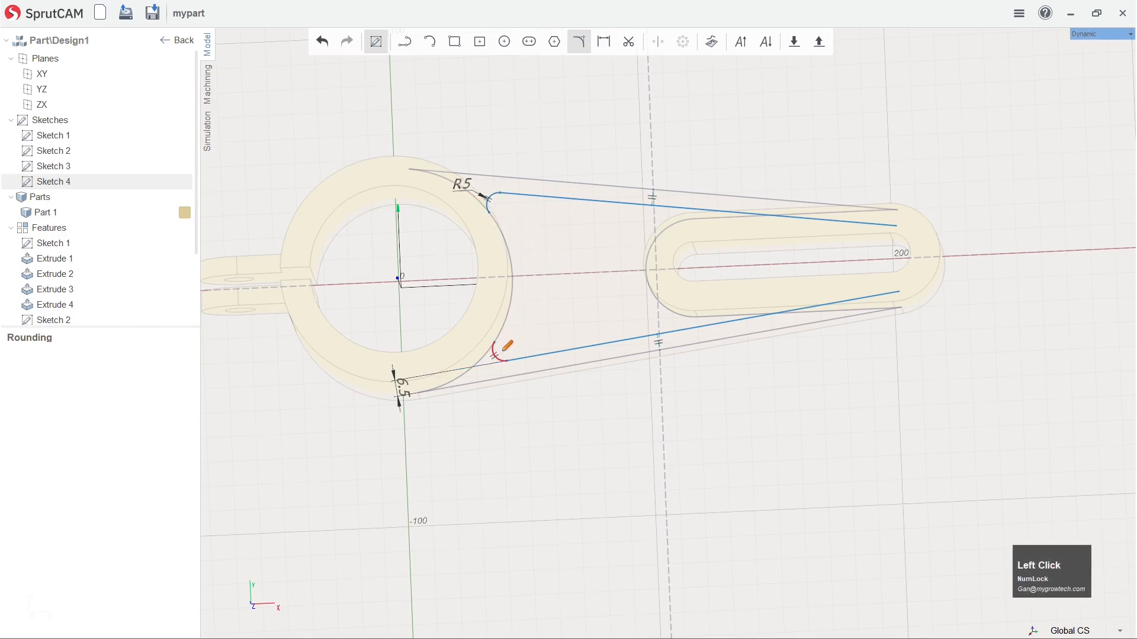
left_click(657, 216)
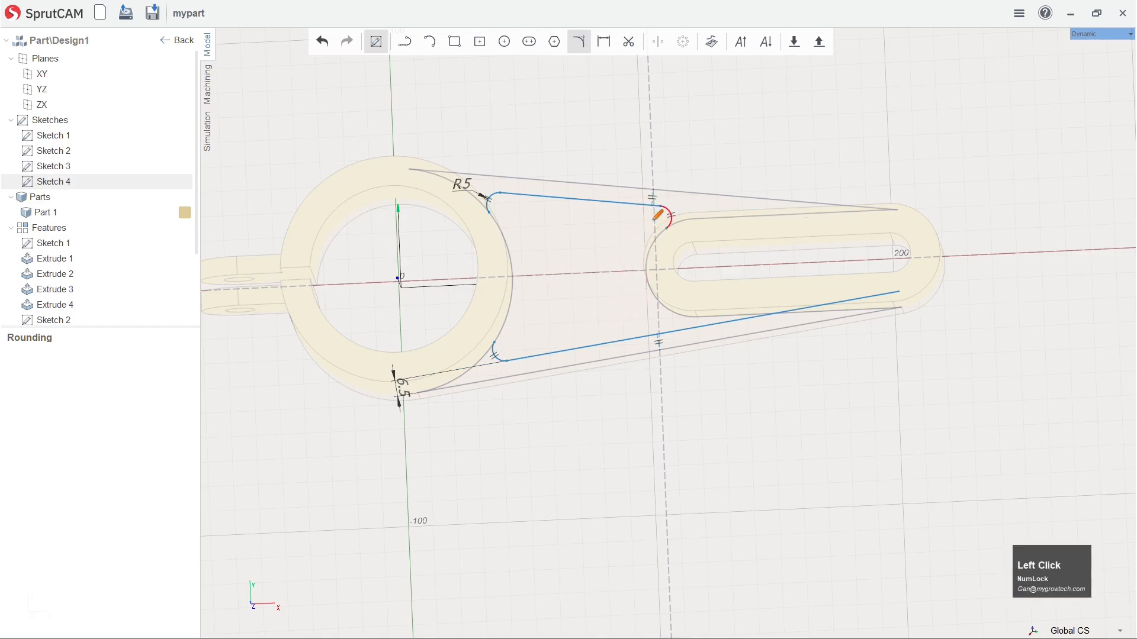
left_click(657, 311)
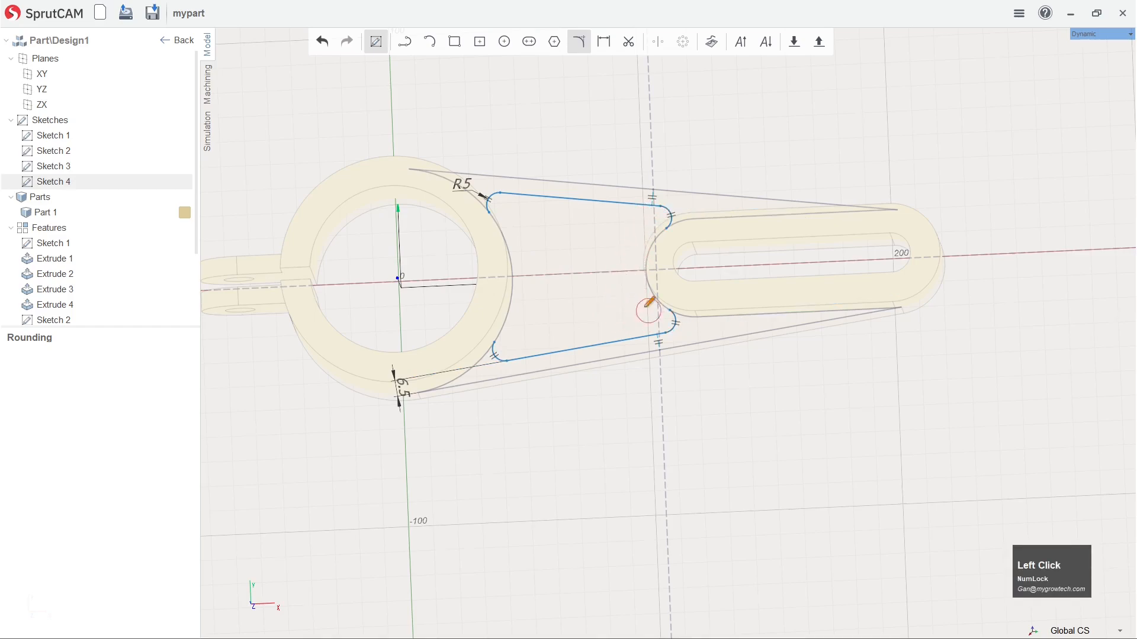
Set the pocket sketch's corner rounding radius to 6 and finish the sketch.
right_click(582, 135)
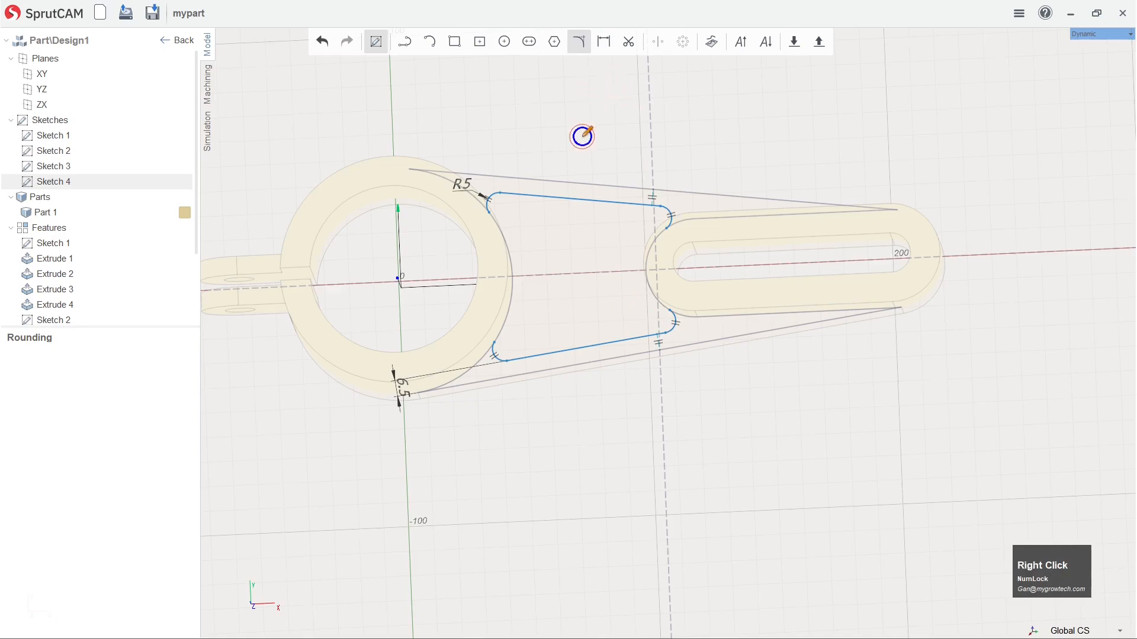
left_click(467, 187)
scroll(467, 206, "up", 2)
scroll(467, 206, "up", 1)
scroll(468, 205, "down", 2)
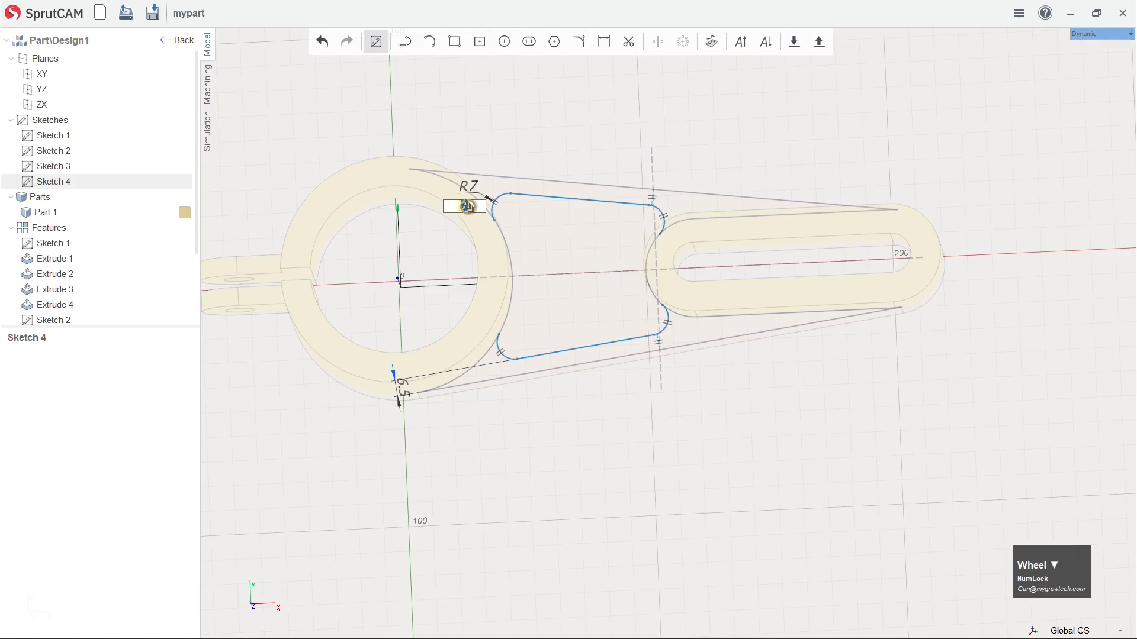
left_click(342, 135)
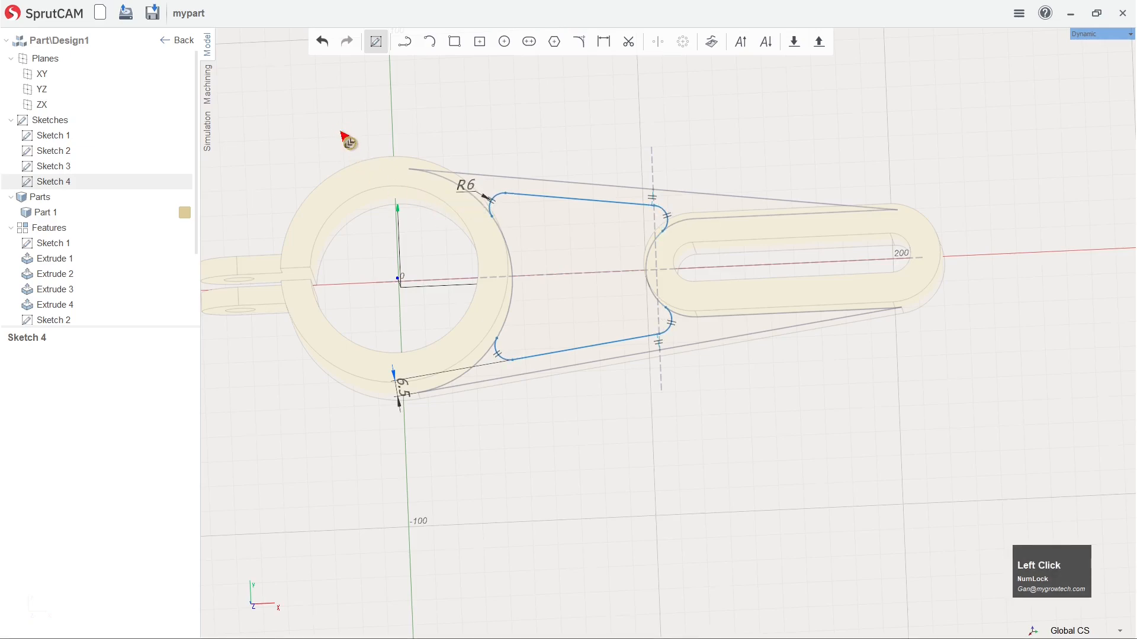
left_click(377, 44)
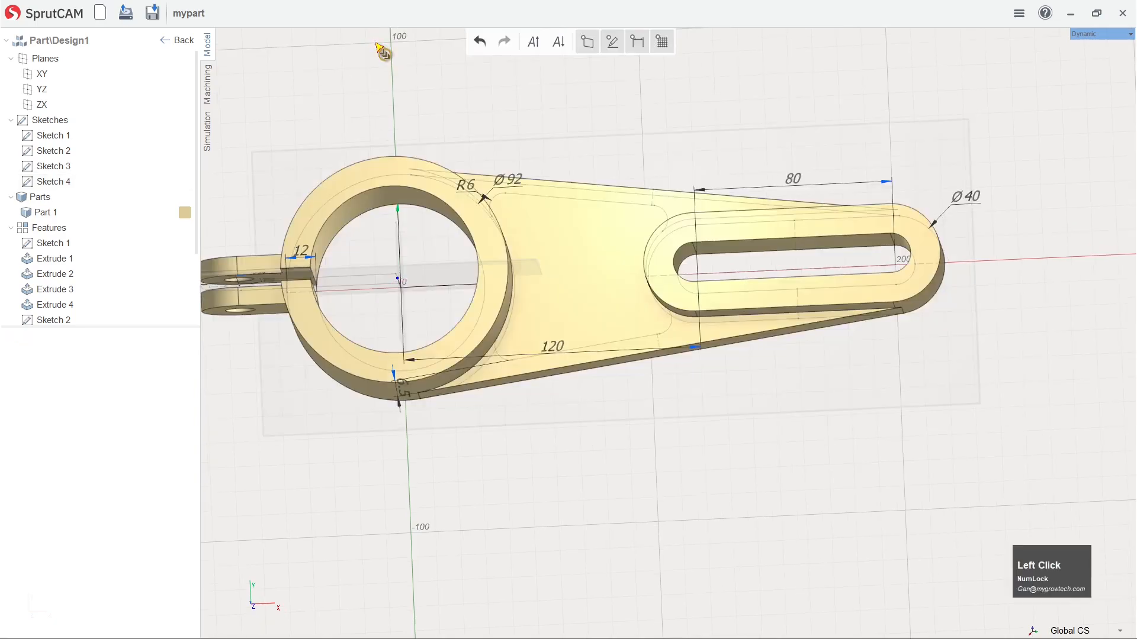
Extrude the rounded profile on the arm by -10 to cut a pocket between the cylinder and the slotted boss.
right_click_drag(538, 299, 540, 185)
left_click(592, 229)
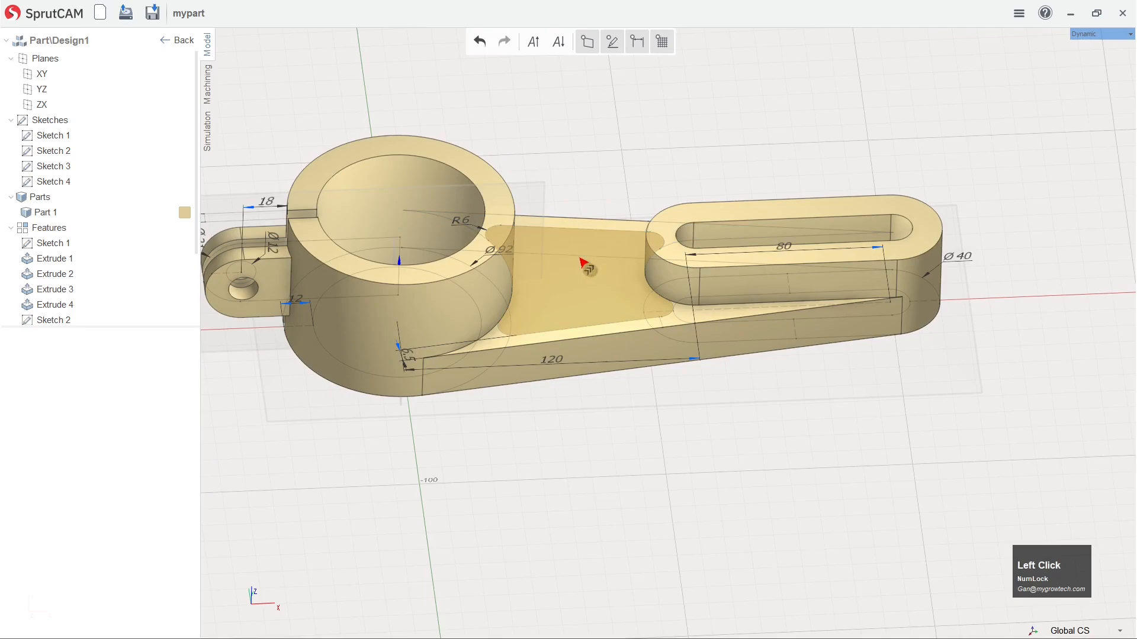
left_click(579, 275)
left_click_drag(580, 294, 580, 281)
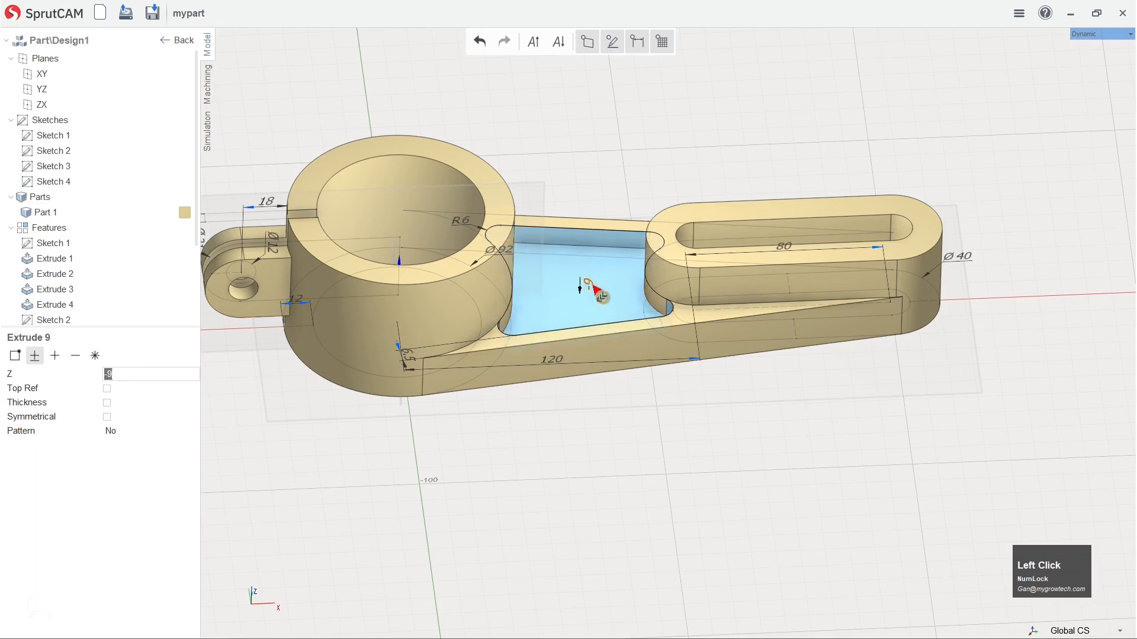
left_click(589, 285)
type("-10")
key("Return")
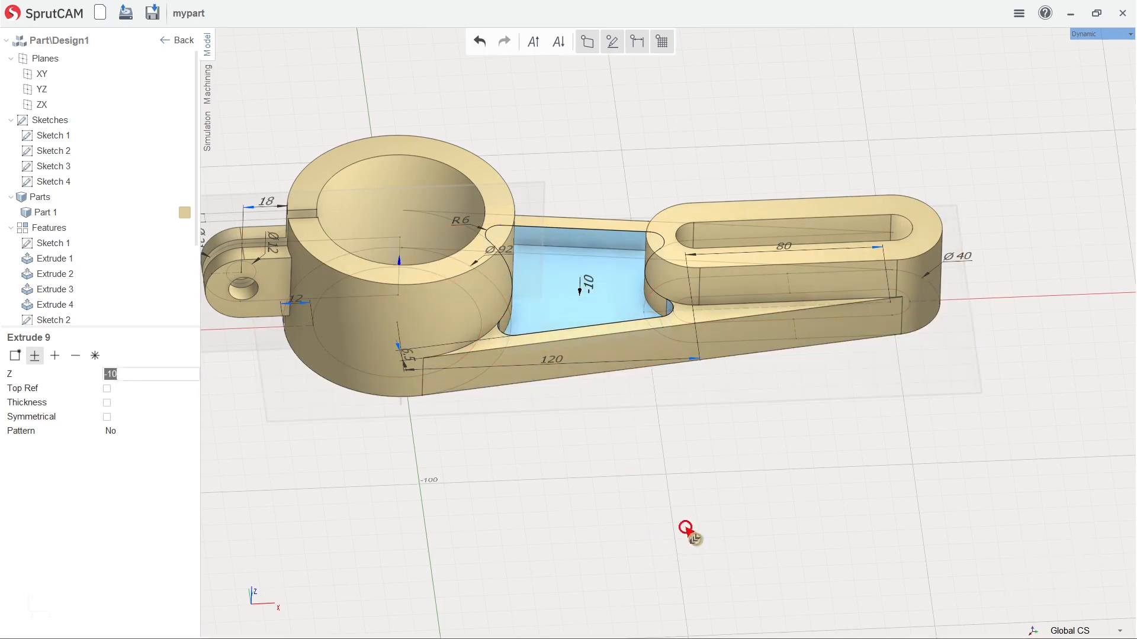
left_click(681, 527)
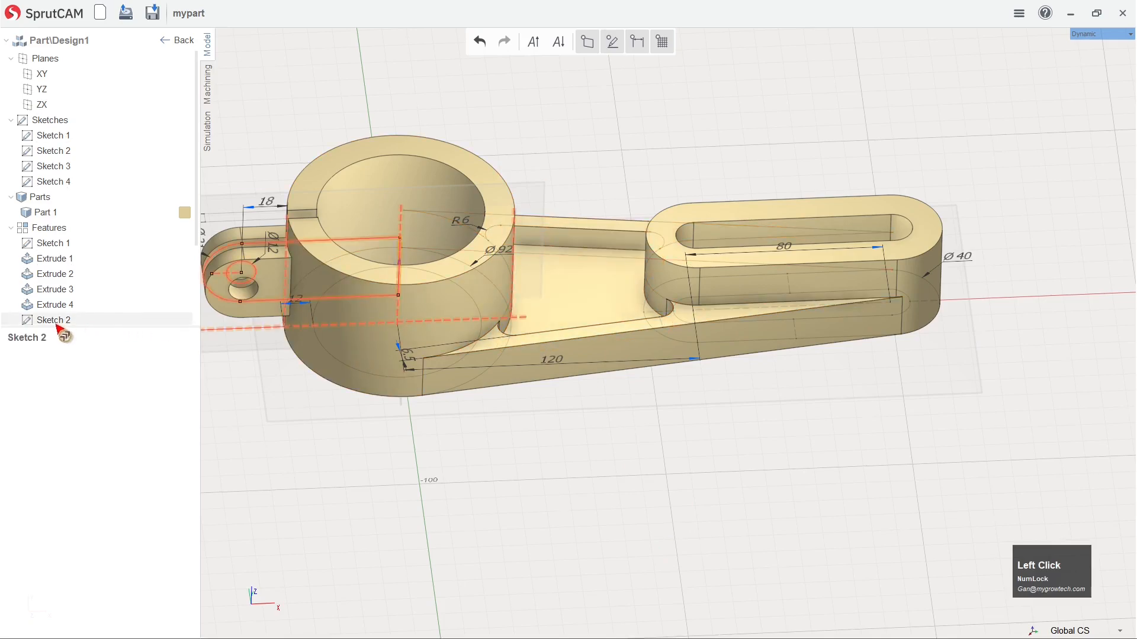
Review the boss slot cut and the arm pocket cut in the feature history and inspect the part.
left_click(65, 306)
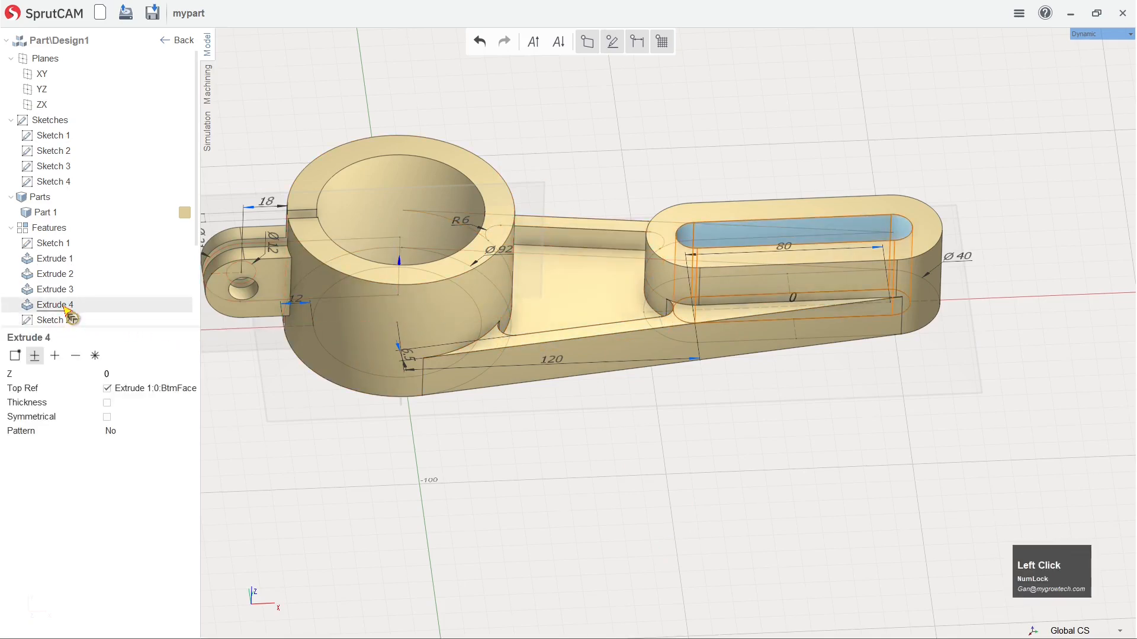
left_click(679, 403)
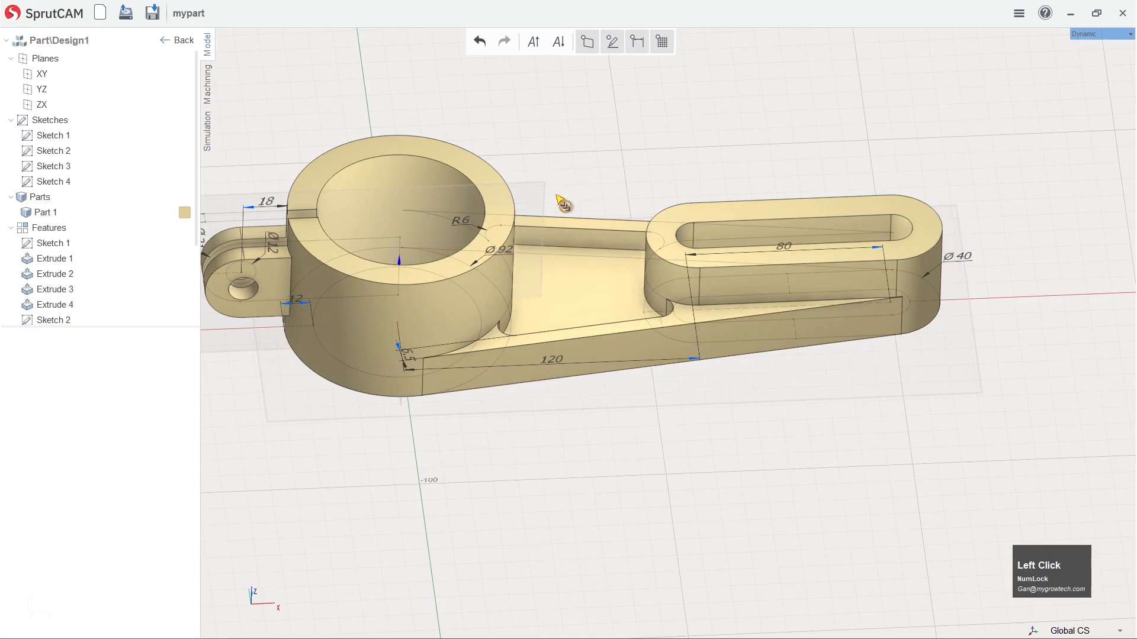
right_click_drag(552, 223, 549, 185)
right_click_drag(537, 268, 555, 276)
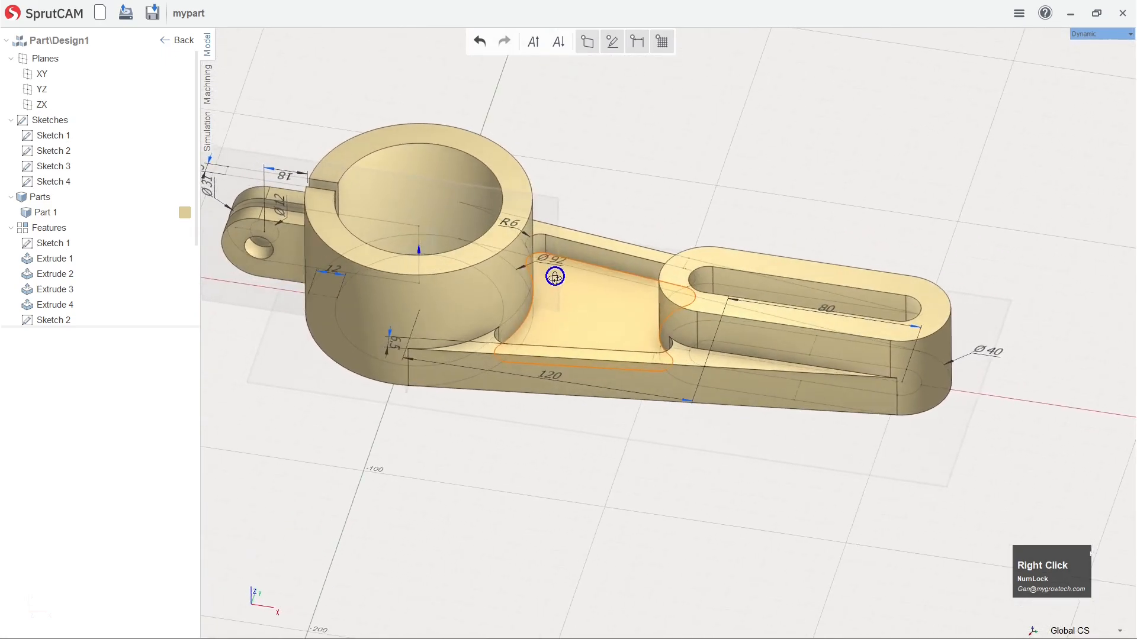
left_click(70, 310)
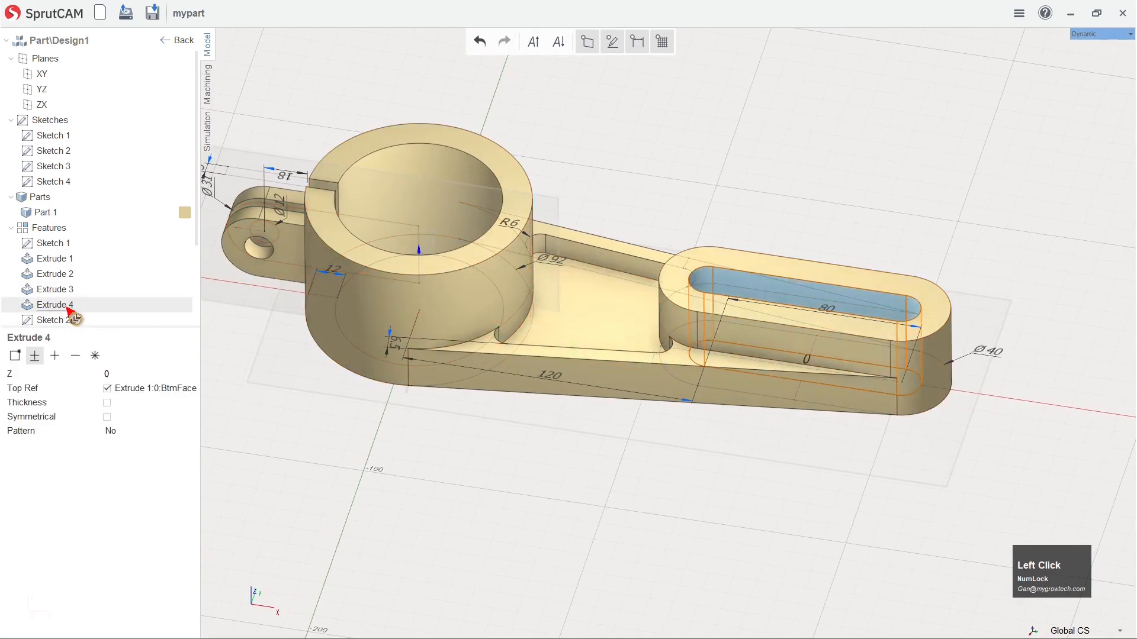
scroll(69, 314, "down", 3)
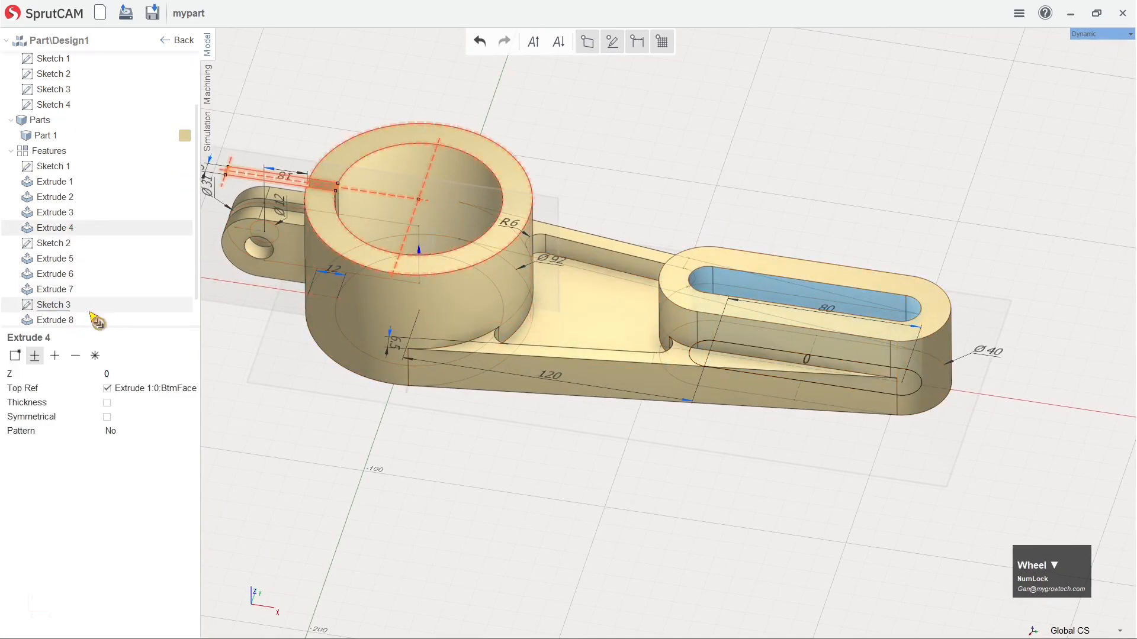
left_click(57, 317)
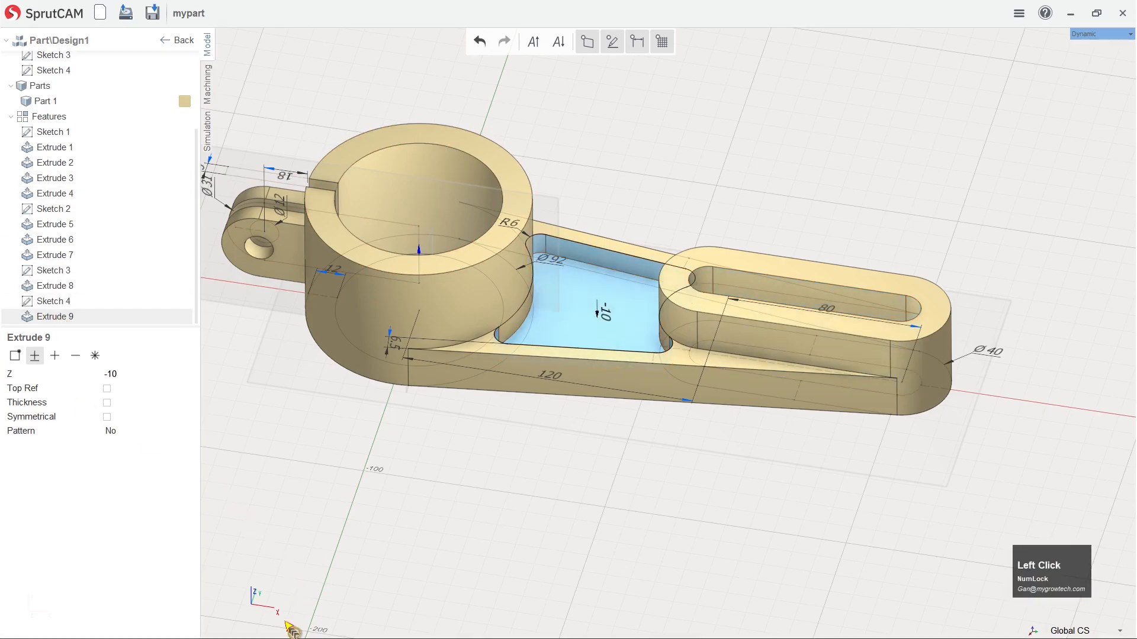
left_click(685, 456)
mouse_move(900, 432)
right_mouse_down()
mouse_move(857, 452)
mouse_move(893, 436)
right_mouse_up()
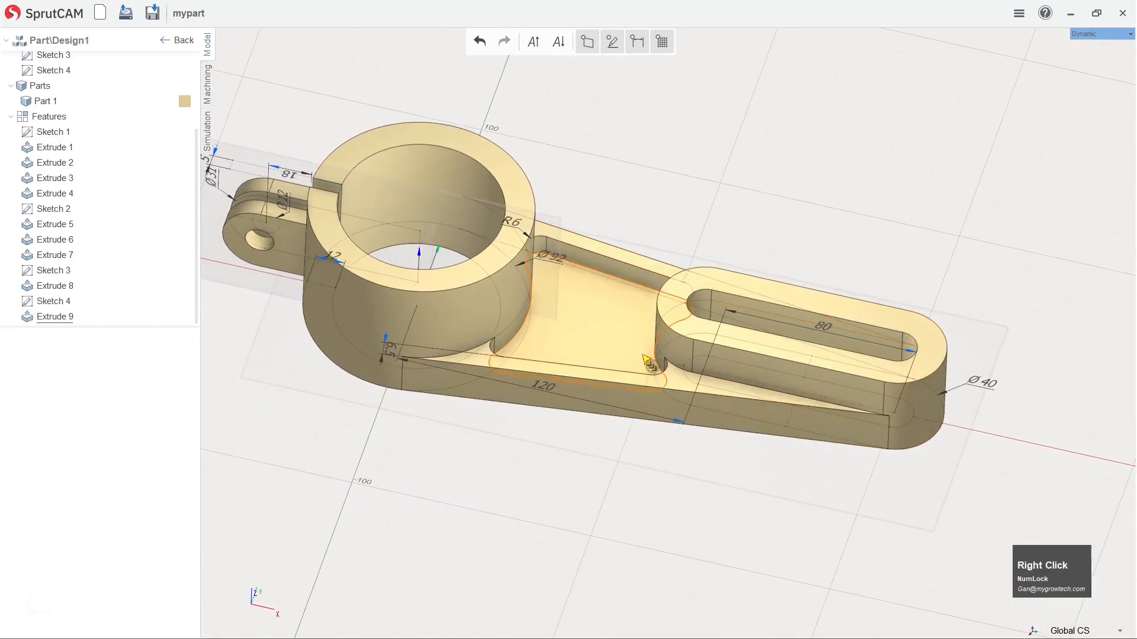
right_click_drag(823, 240, 812, 260)
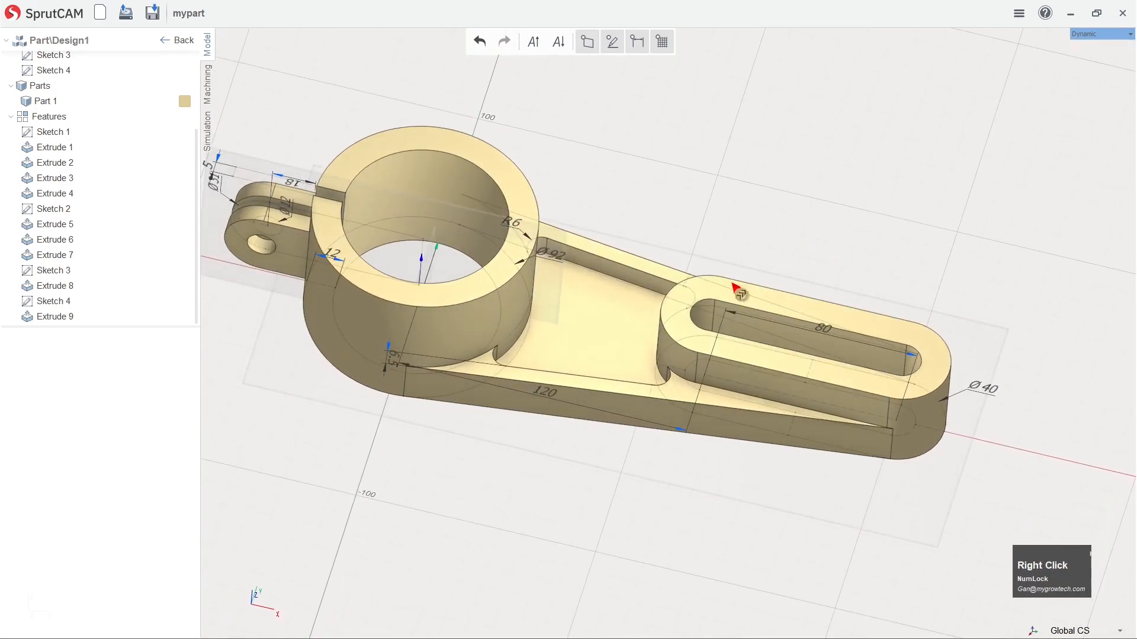
Set the offset between the arm's slanted edges and the pocket outline to 6.
left_click(394, 370)
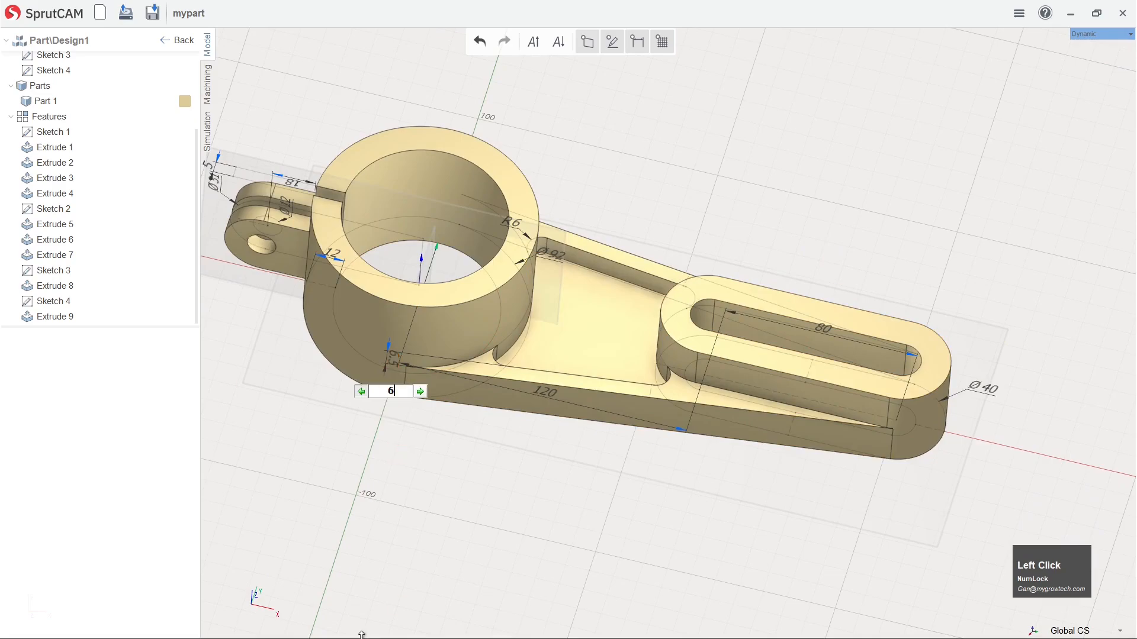
key("Return")
left_click(692, 545)
right_click_drag(610, 400, 639, 383)
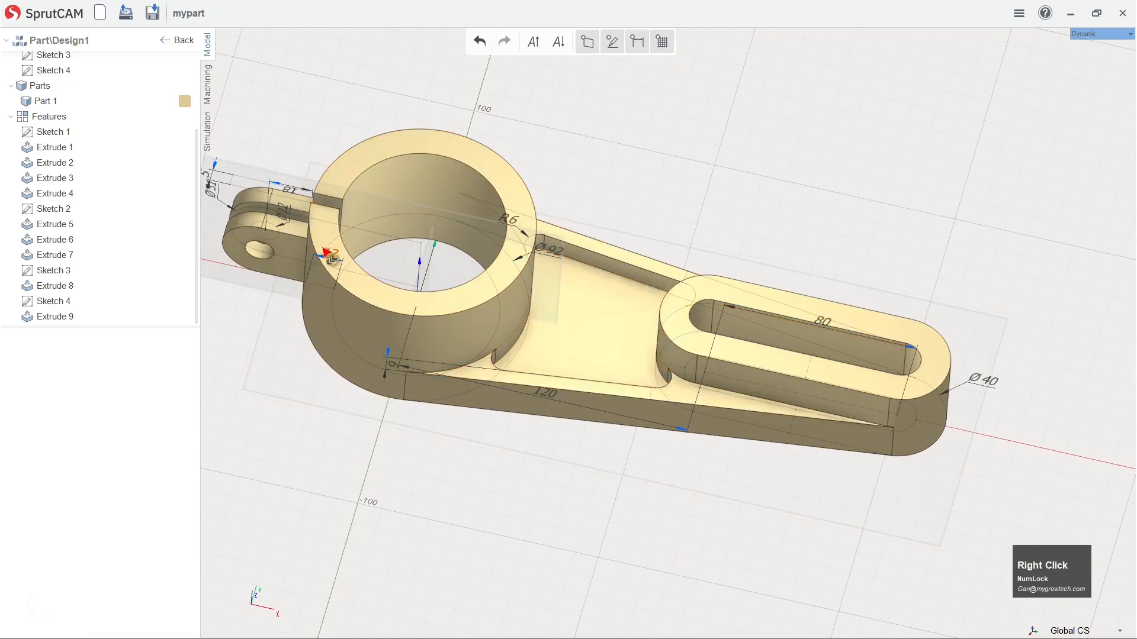
Set the cylinder's wall thickness dimension to 8.
left_click(340, 264)
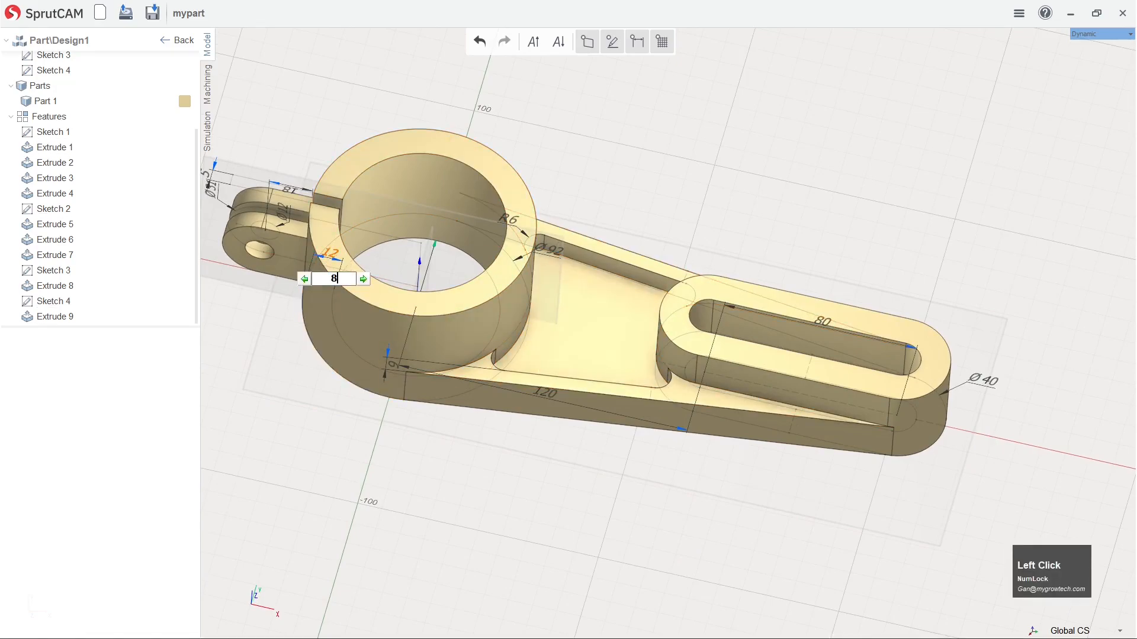
type("8")
right_click_drag(795, 257, 727, 253)
Increase the pocket's corner radius to 10 directly on the model.
left_click(536, 227)
scroll(541, 235, "up", 2)
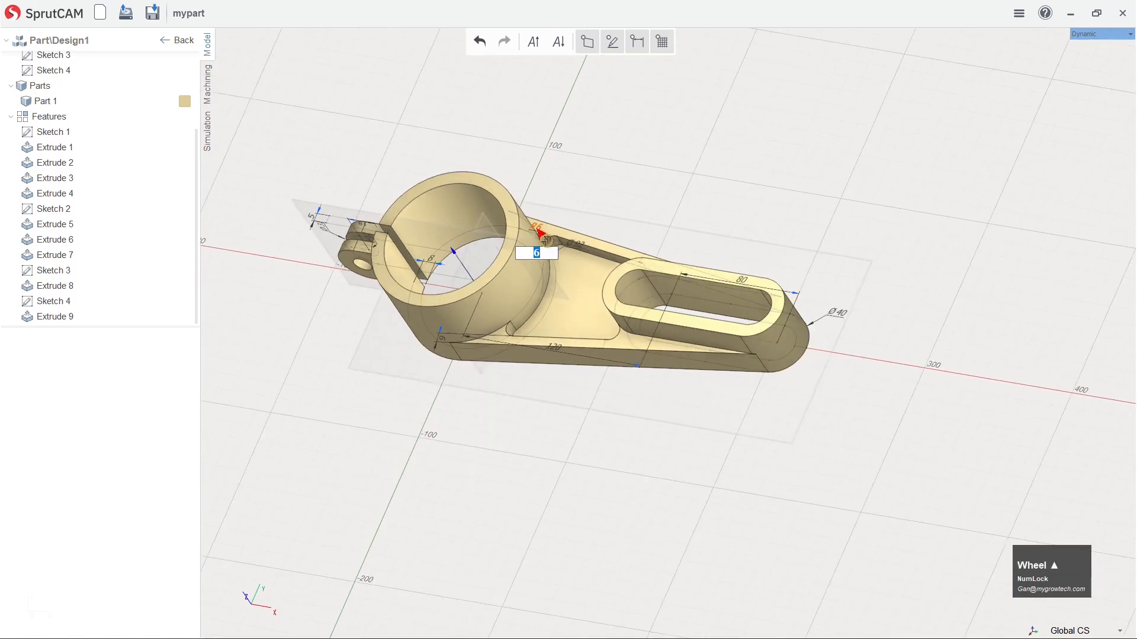
scroll(544, 243, "down", 4)
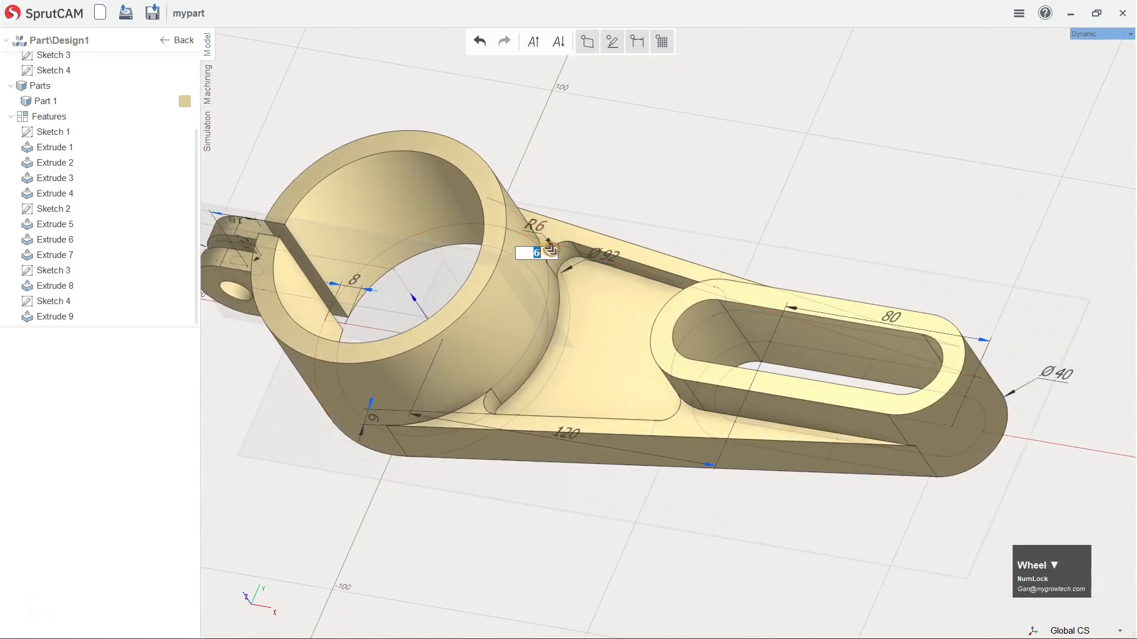
scroll(550, 253, "up", 4)
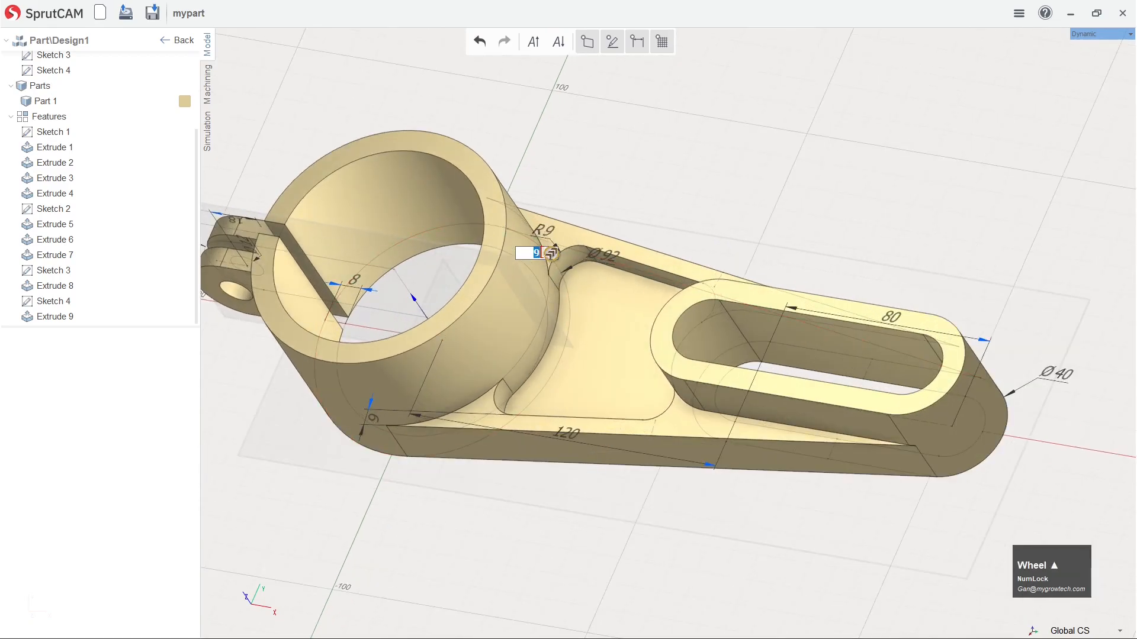
left_click(661, 163)
right_click_drag(728, 190, 787, 171)
Set the cylinder's extrusion height to 80 and check the updated part.
left_click(519, 249)
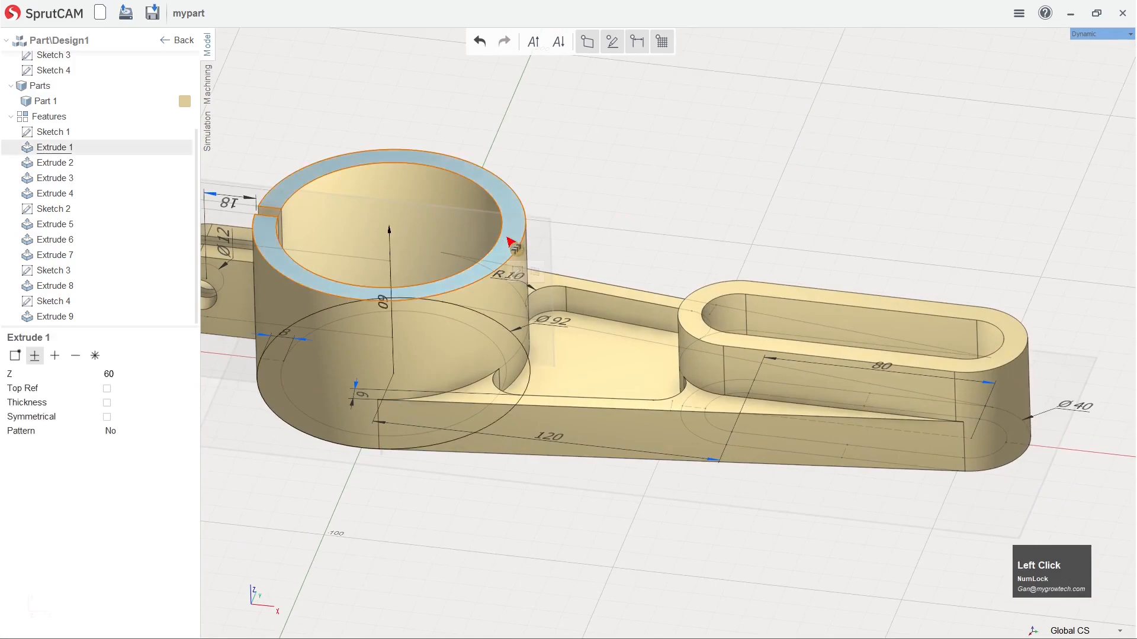
left_click(385, 309)
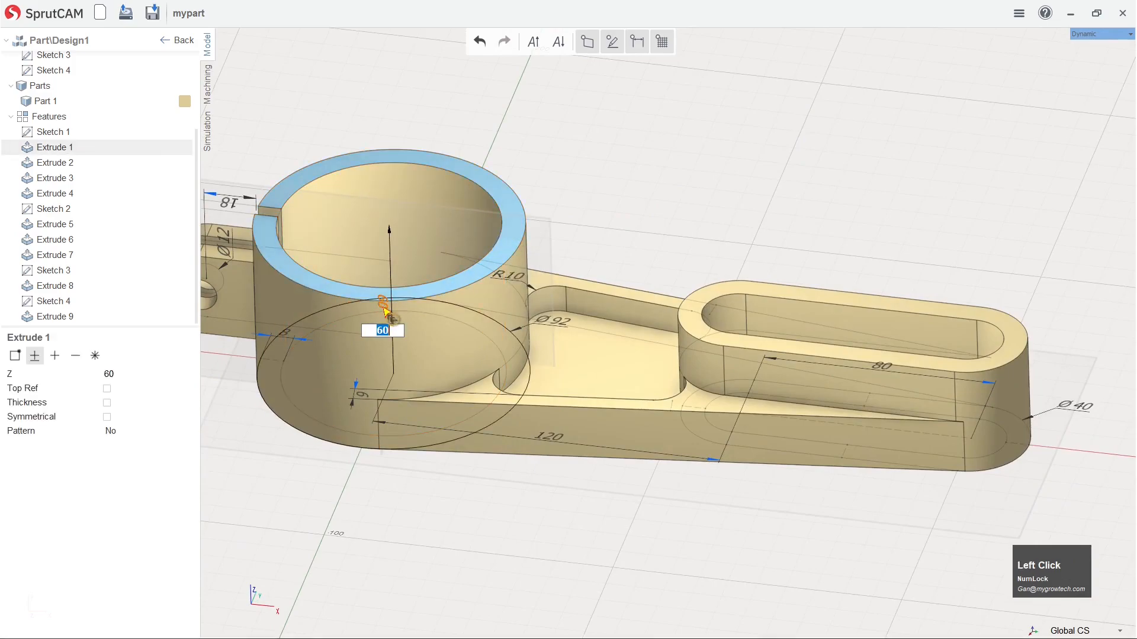
type("80")
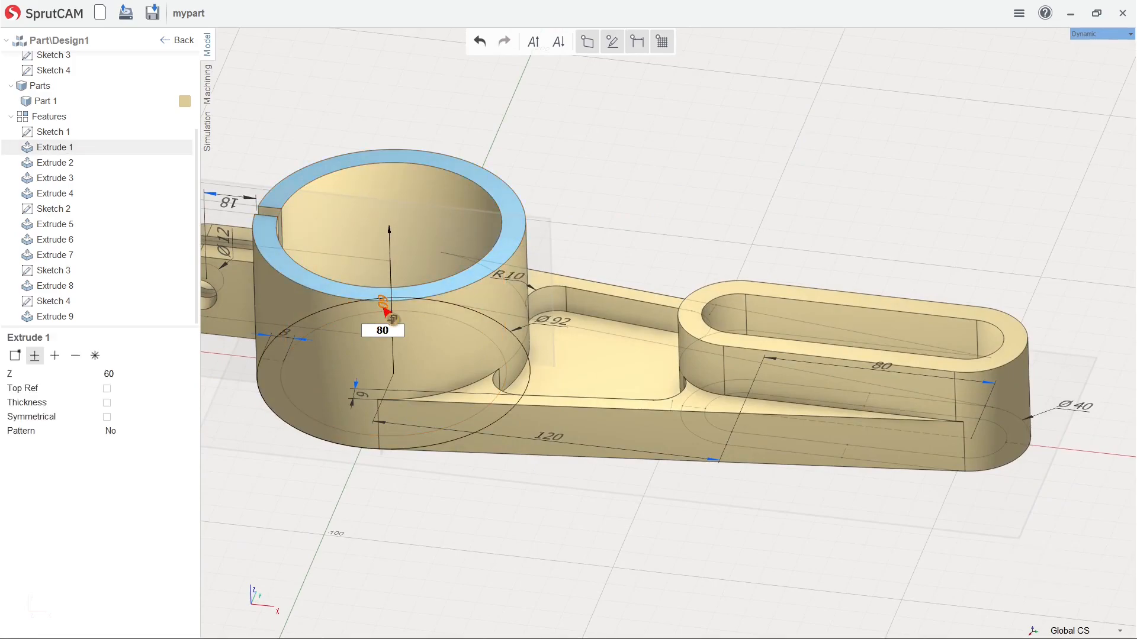
key("Return")
left_click(696, 173)
right_click_drag(677, 247, 653, 232)
scroll(651, 243, "up", 1)
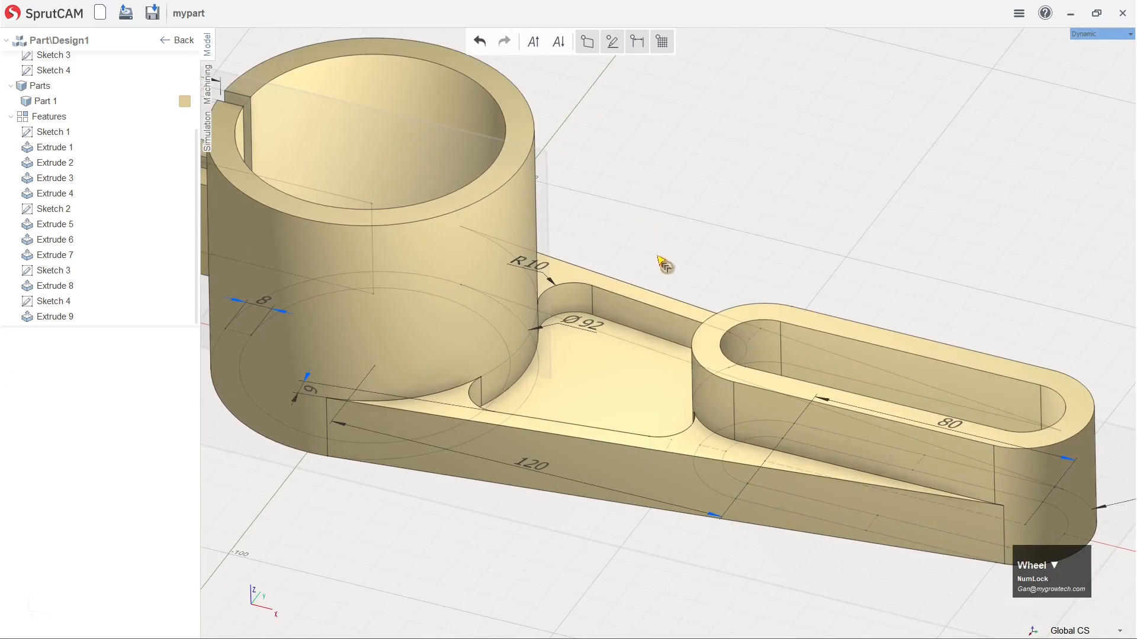
scroll(663, 260, "down", 3)
mouse_move(681, 195)
right_mouse_down()
mouse_move(637, 225)
mouse_move(672, 208)
right_mouse_up()
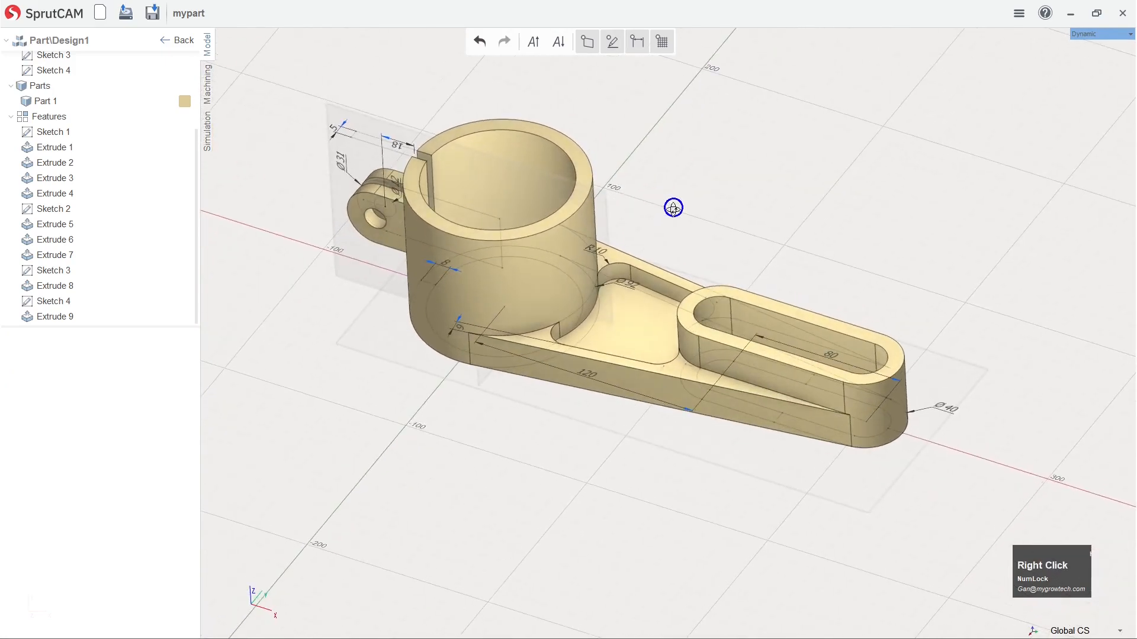
scroll(511, 105, "down", 2)
mouse_move(722, 165)
right_mouse_down()
mouse_move(648, 228)
mouse_move(662, 231)
mouse_move(723, 165)
mouse_move(751, 85)
mouse_move(691, 221)
mouse_move(619, 251)
mouse_move(657, 203)
mouse_move(701, 175)
mouse_move(715, 180)
right_mouse_up()
left_click(770, 170)
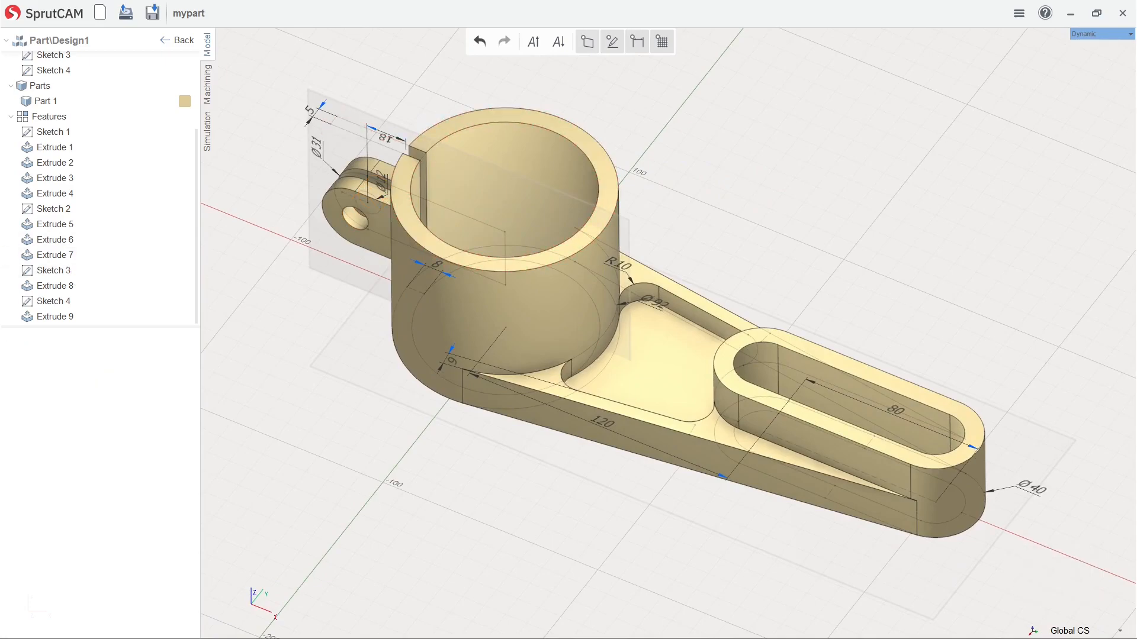
Leave the design for the full model, reopening it once for editing in between.
left_click(176, 40)
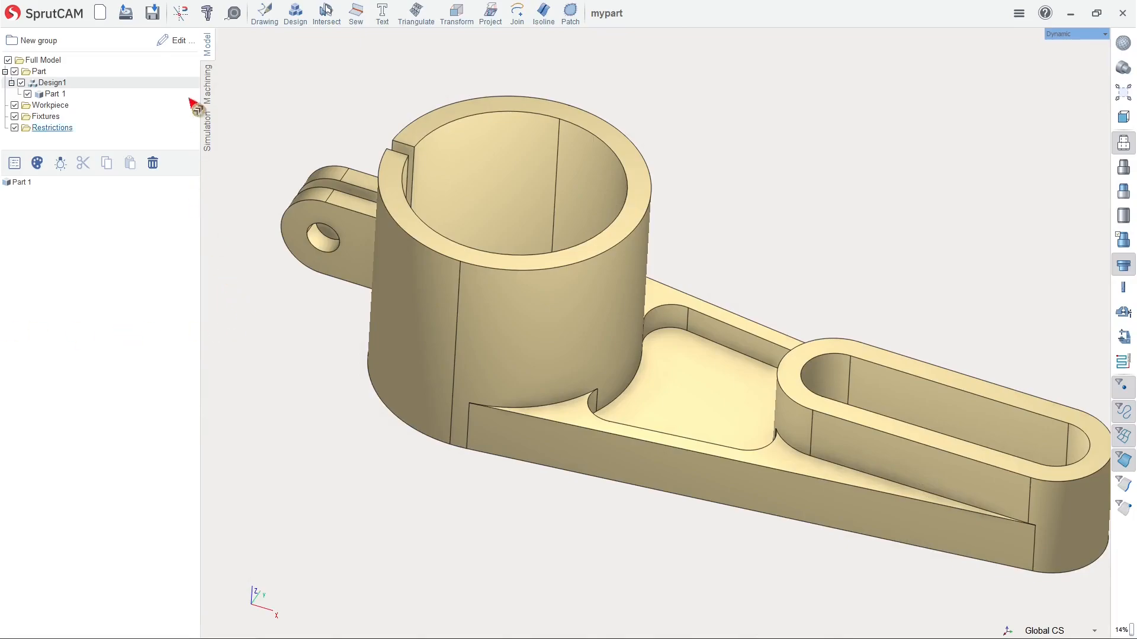
left_click(177, 40)
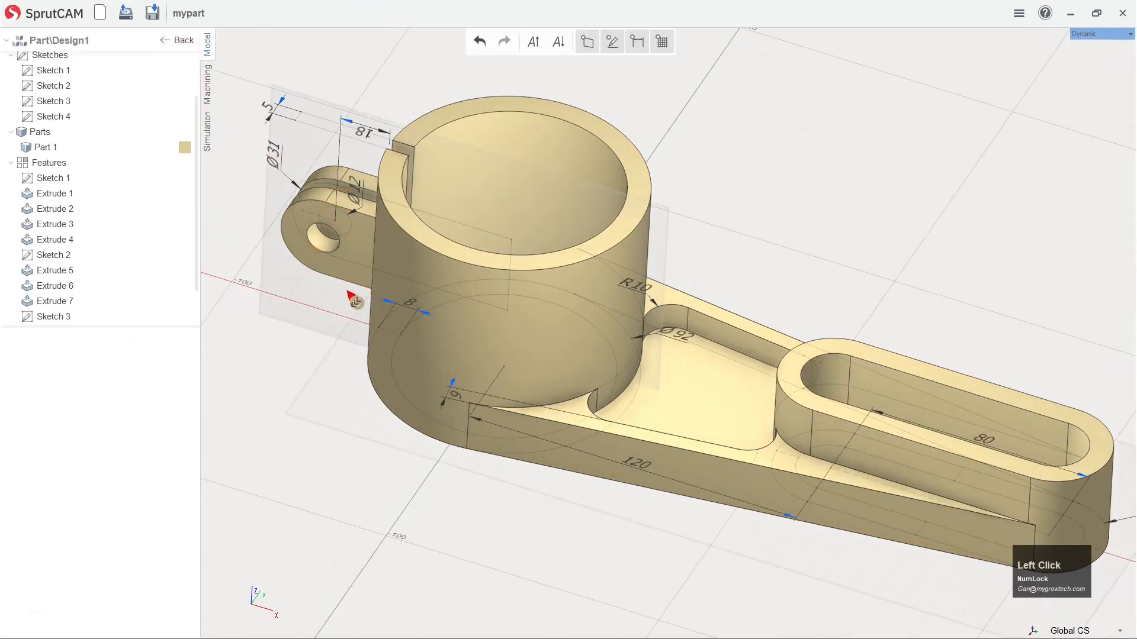
left_click(180, 41)
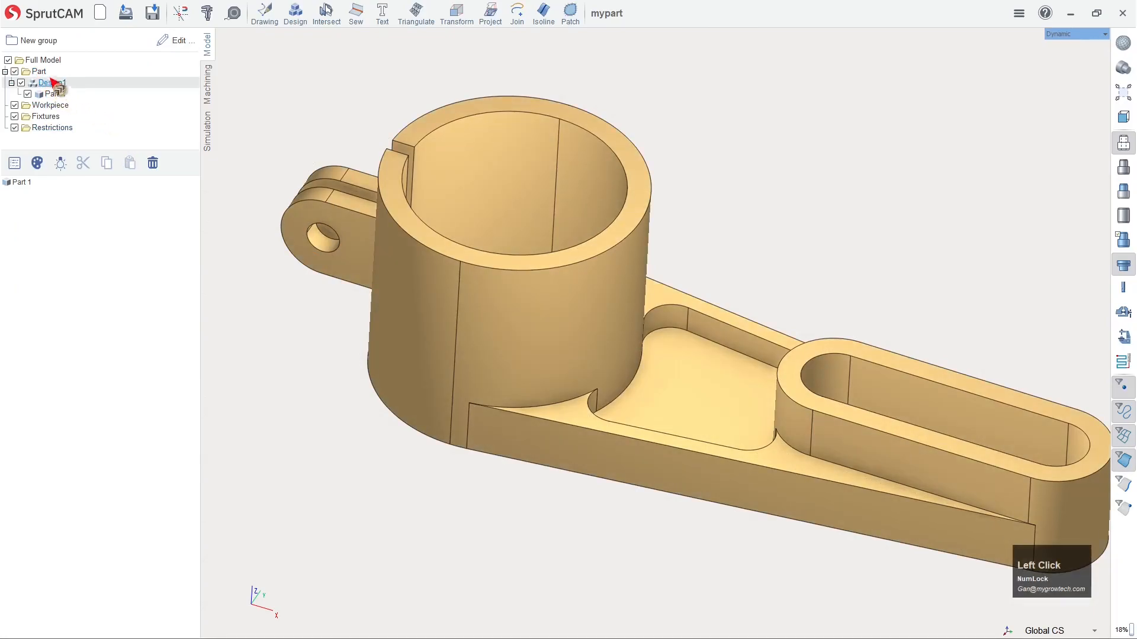
Rename the Design1 object in the Part group as Mypart through its properties.
left_click(60, 86)
left_click(14, 164)
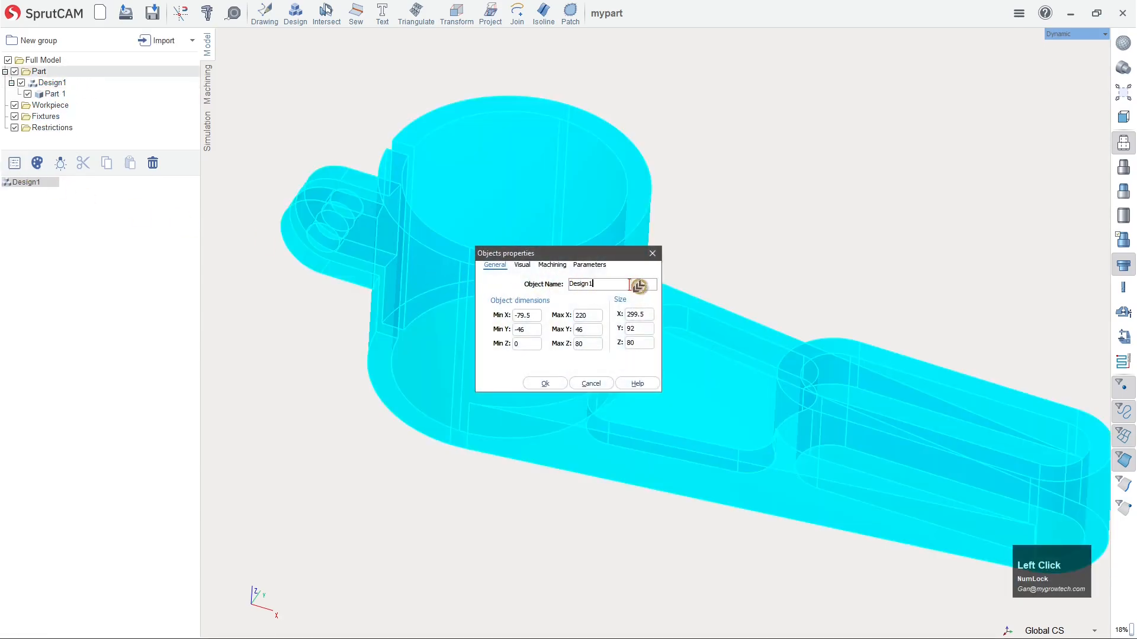
left_click_drag(629, 286, 513, 291)
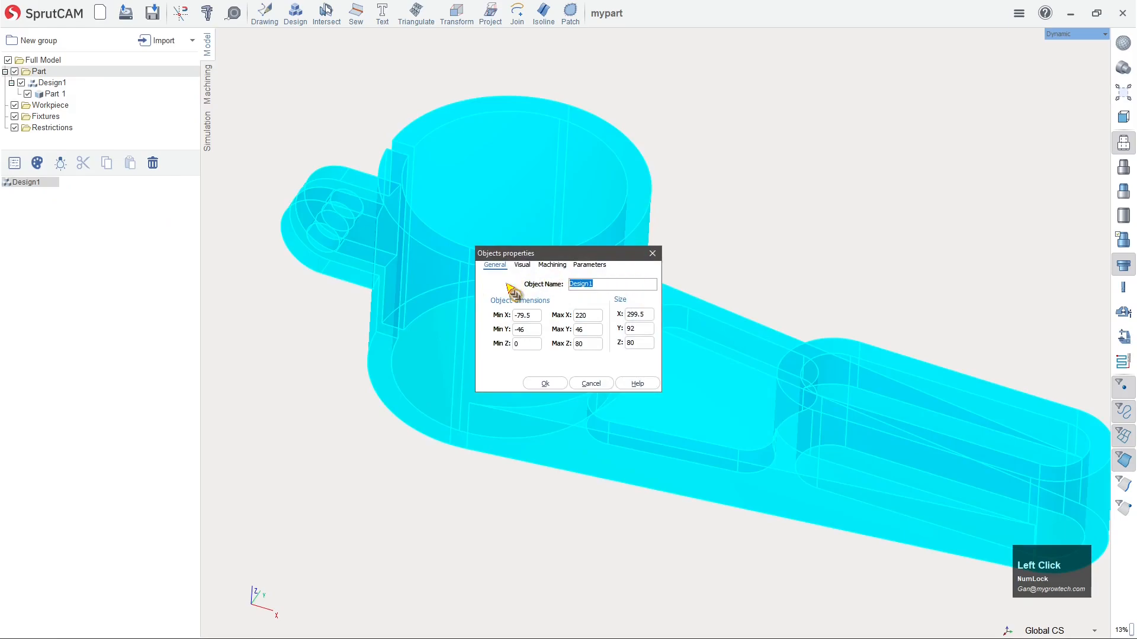
type("Mypa")
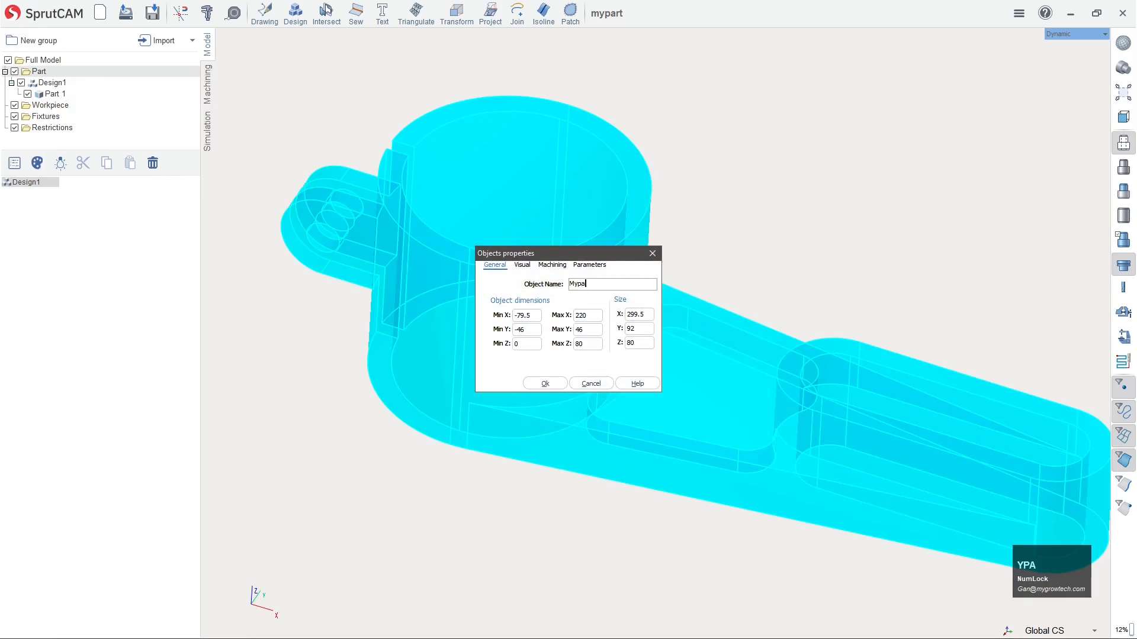
left_click(545, 384)
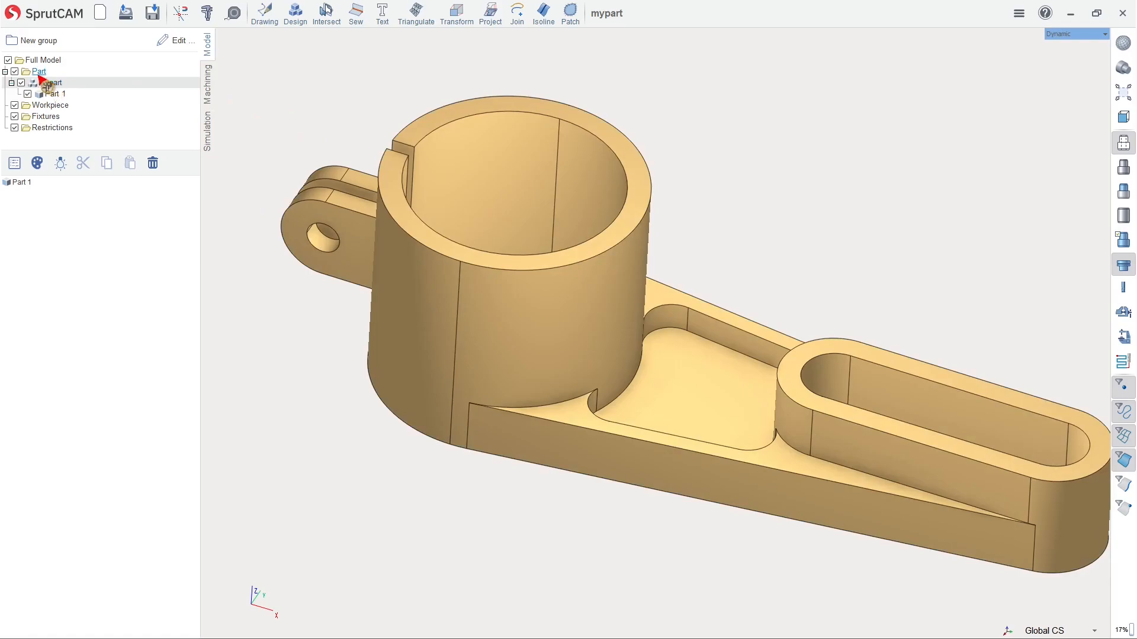
Check the part in the machining setup, and move the Mypart design from the Part group directly under Full Model.
left_click(208, 89)
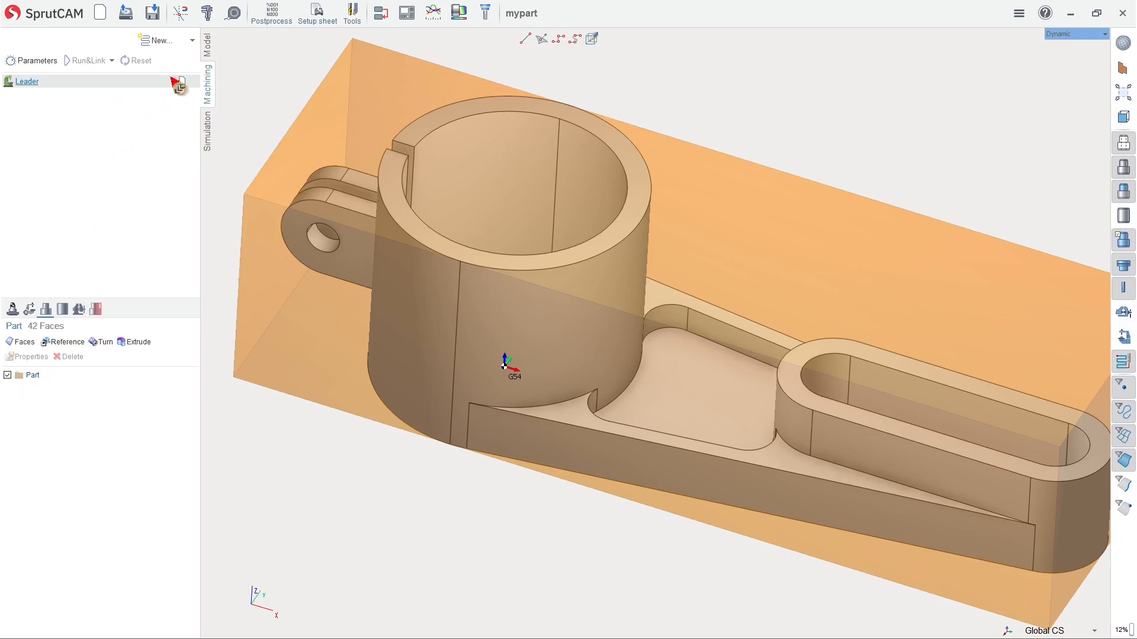
left_click(208, 45)
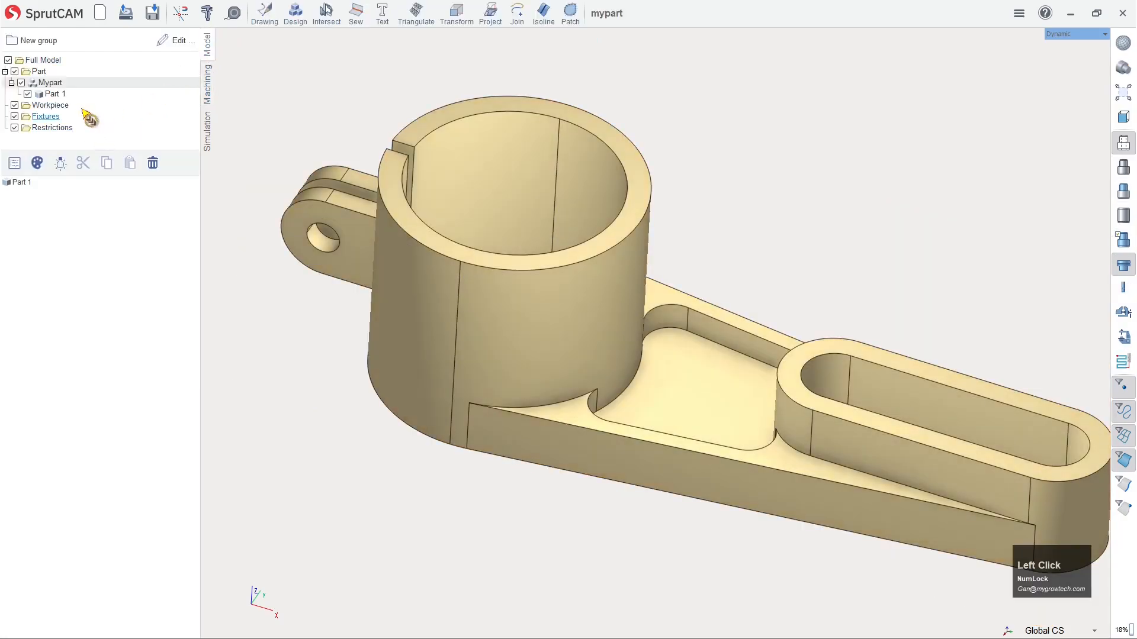
left_click(58, 85)
left_click(78, 62)
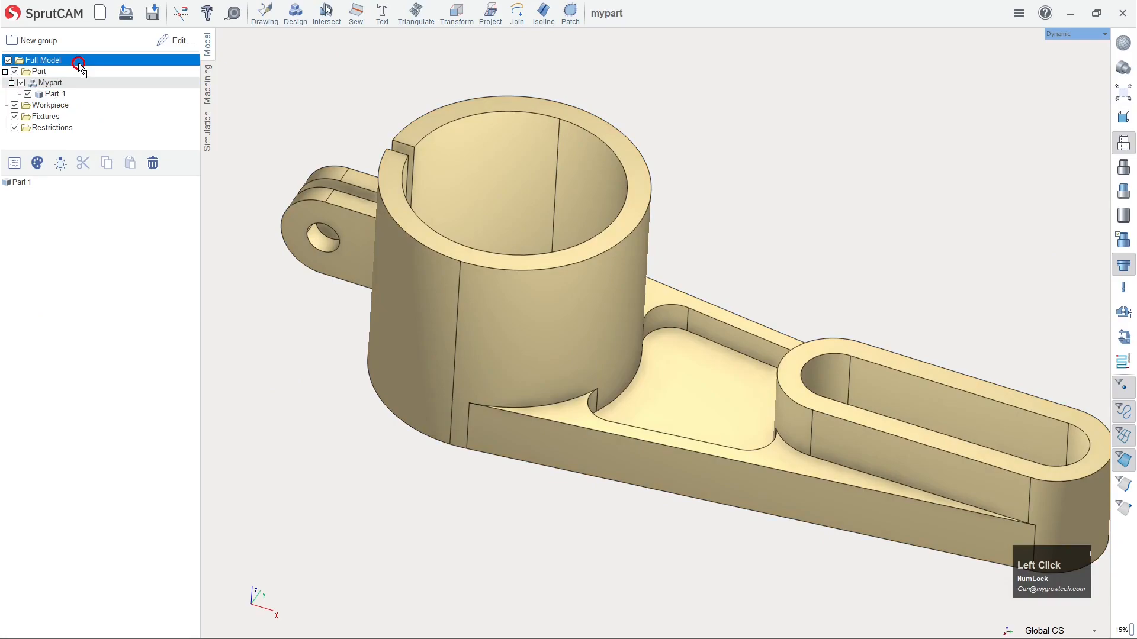
left_click_drag(79, 62, 80, 63)
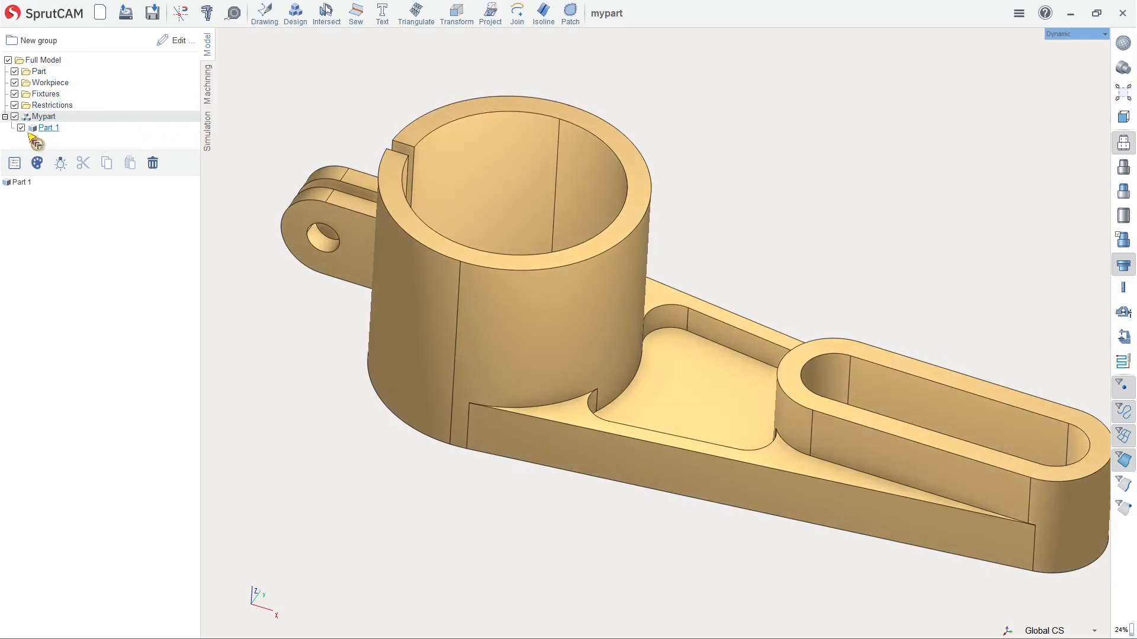
Add the Mypart object from the Full Model folder as faces to the machining part definition.
left_click(207, 98)
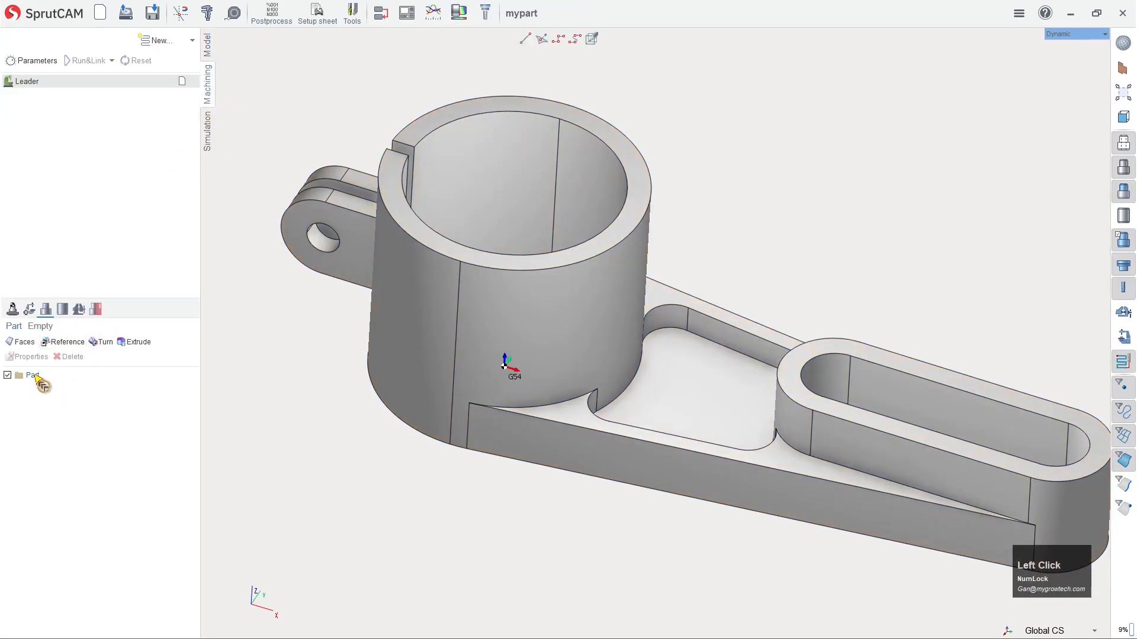
left_click(21, 343)
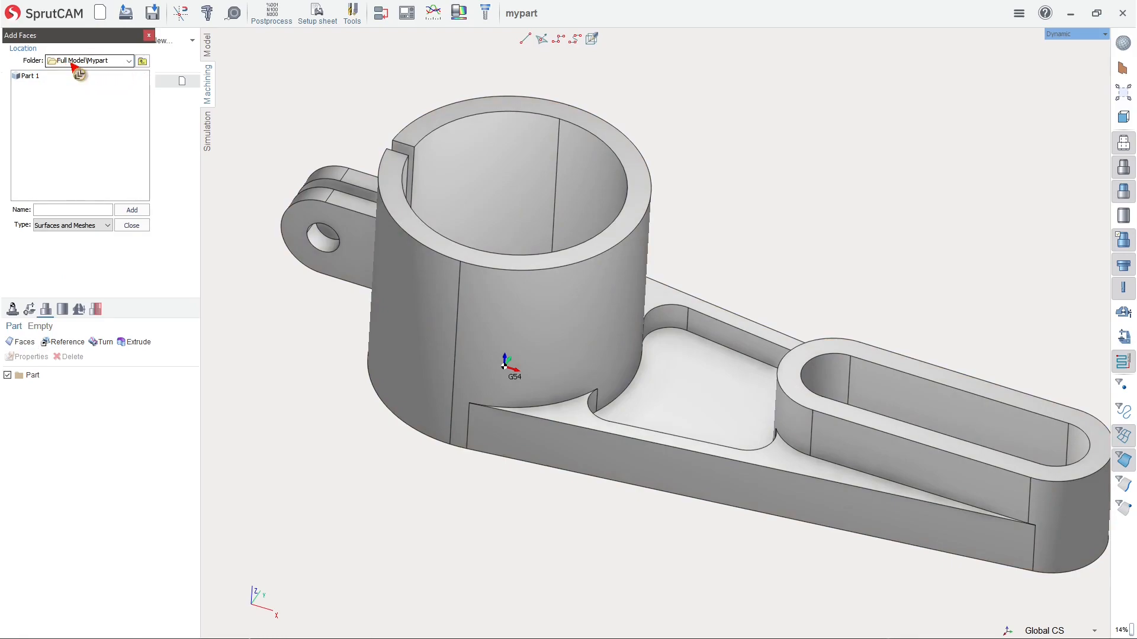
left_click(75, 61)
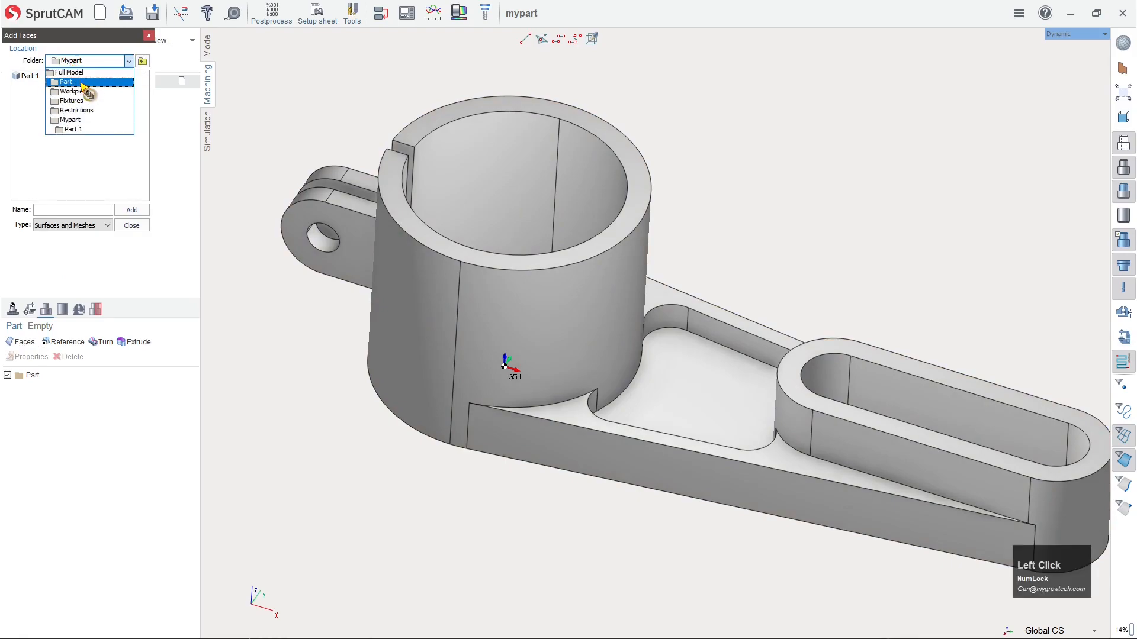
left_click(82, 72)
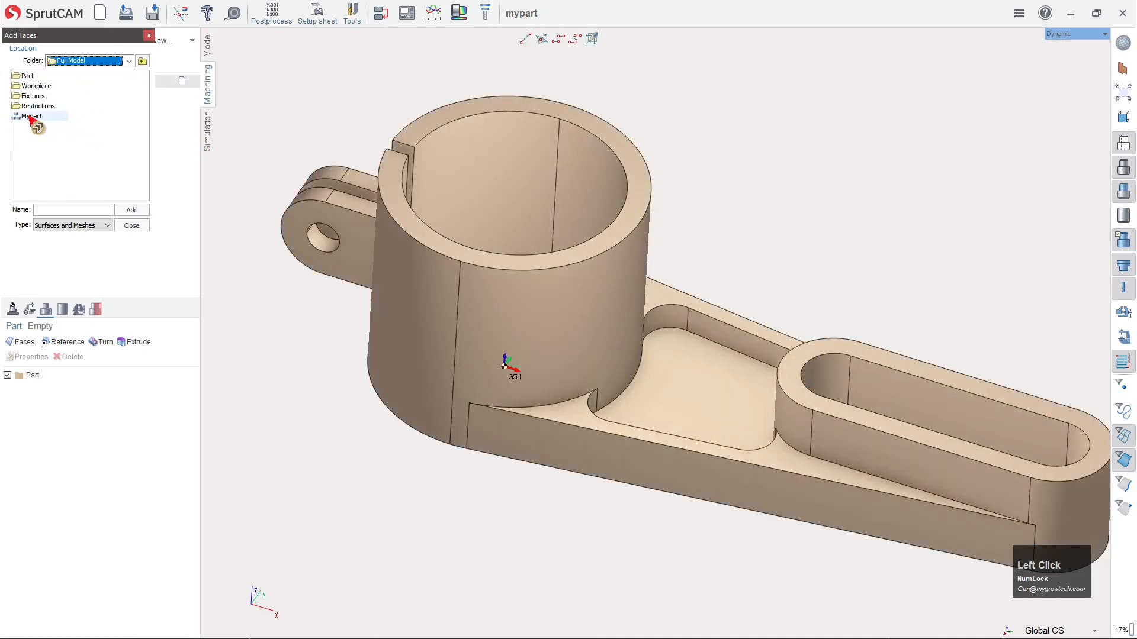
left_click(35, 116)
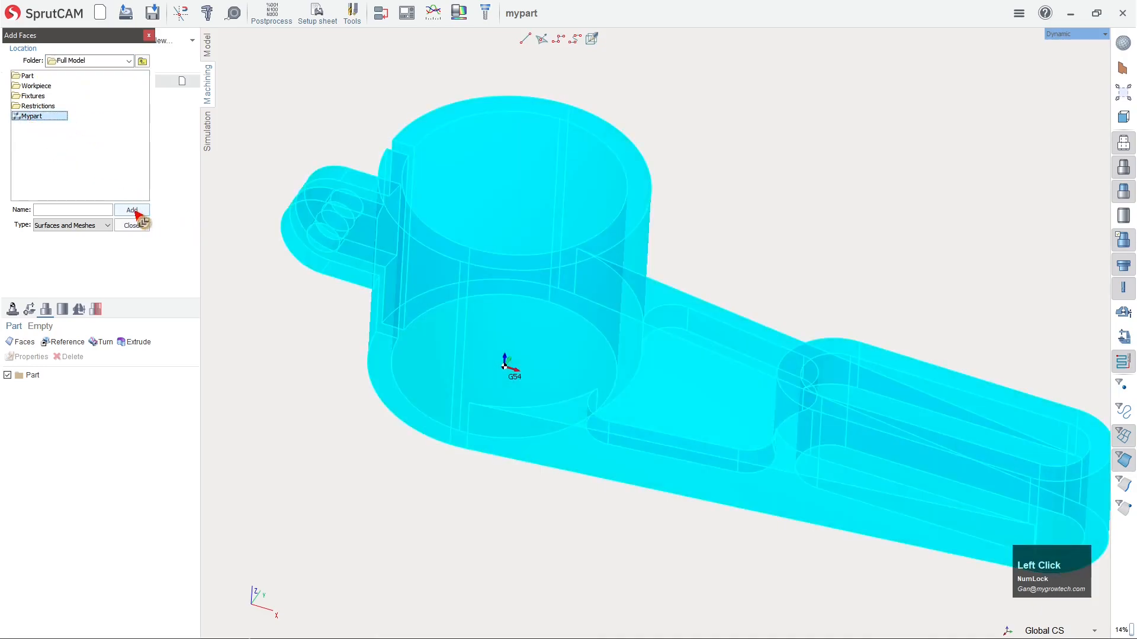
left_click(135, 213)
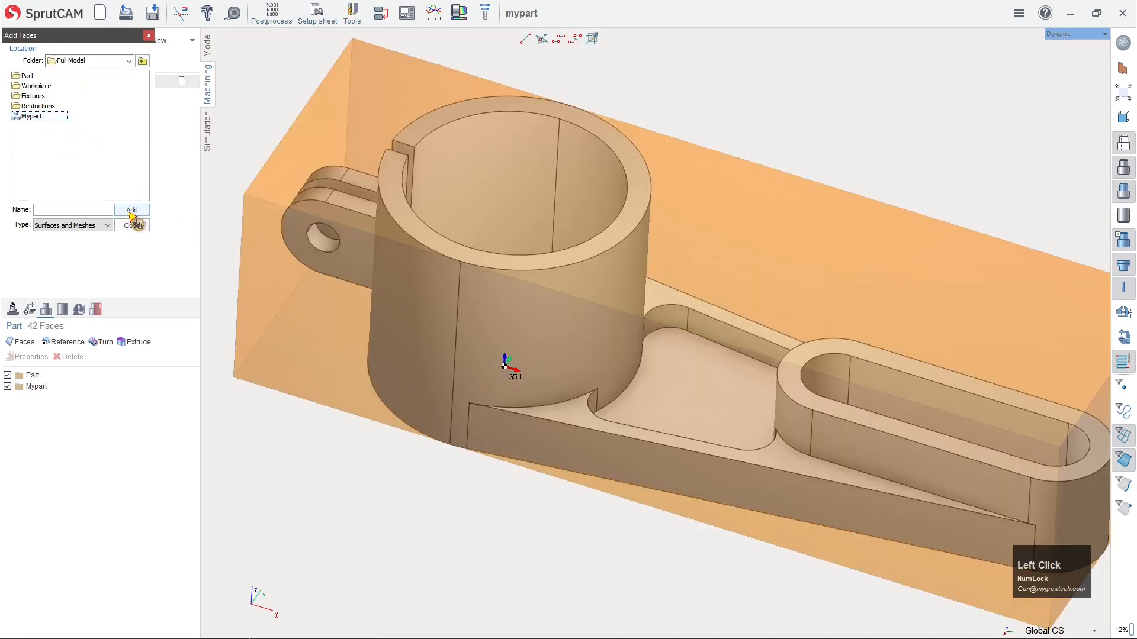
left_click(130, 225)
scroll(531, 273, "down", 3)
scroll(533, 308, "up", 5)
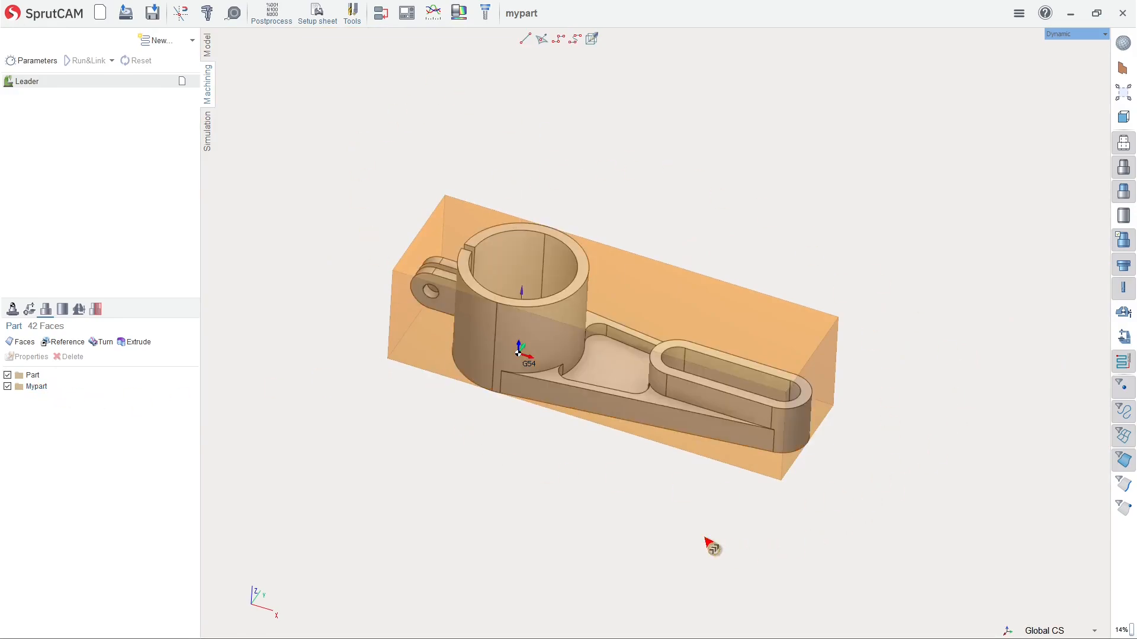
scroll(666, 547, "down", 1)
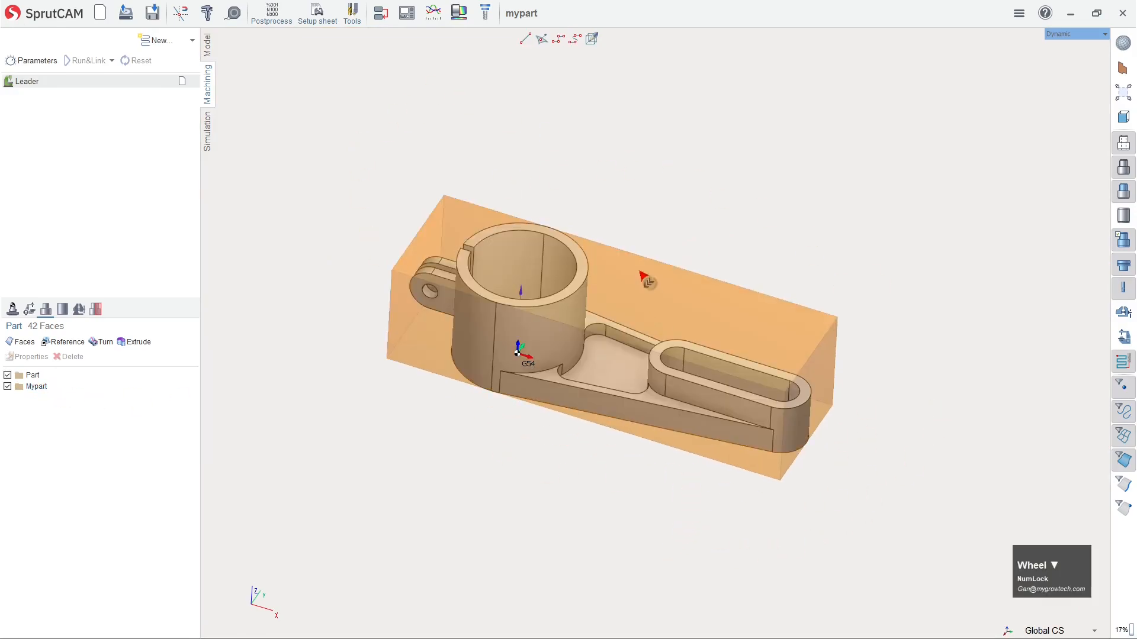
scroll(640, 272, "down", 1)
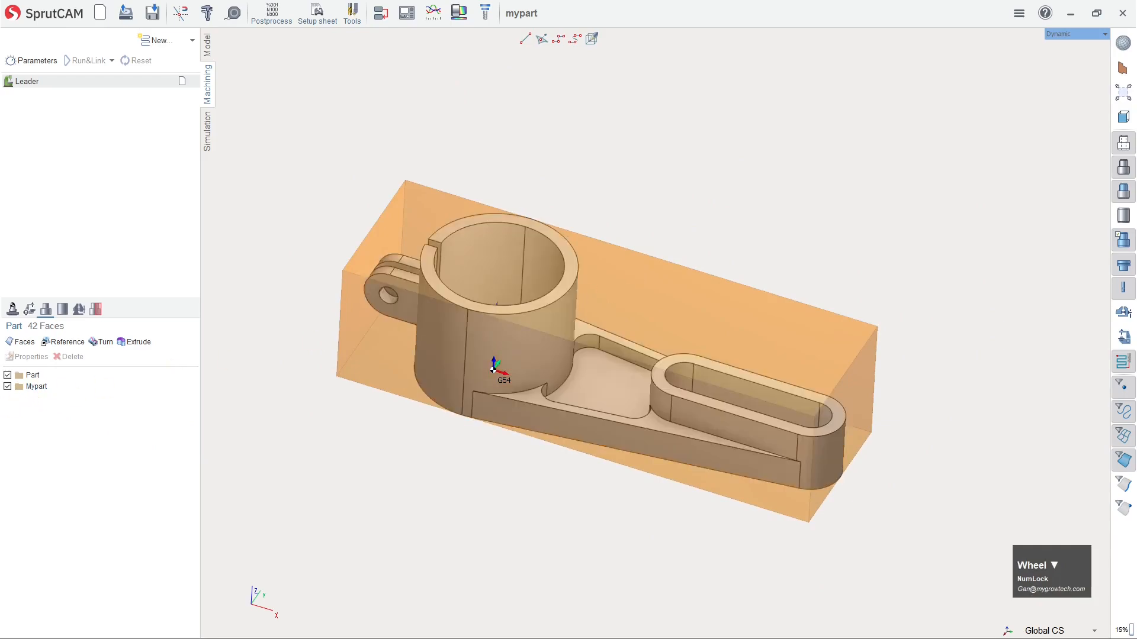